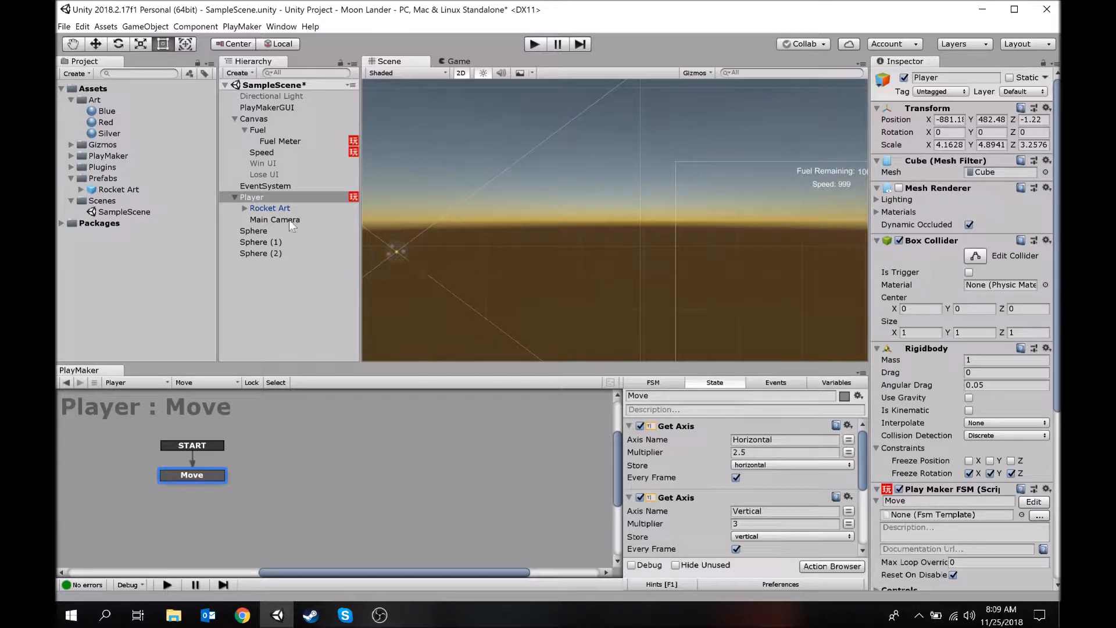
Step: Frame the Player rocket in the scene view and collapse its child objects in the hierarchy
{"action": "left_click", "coordinate": [253, 199]}
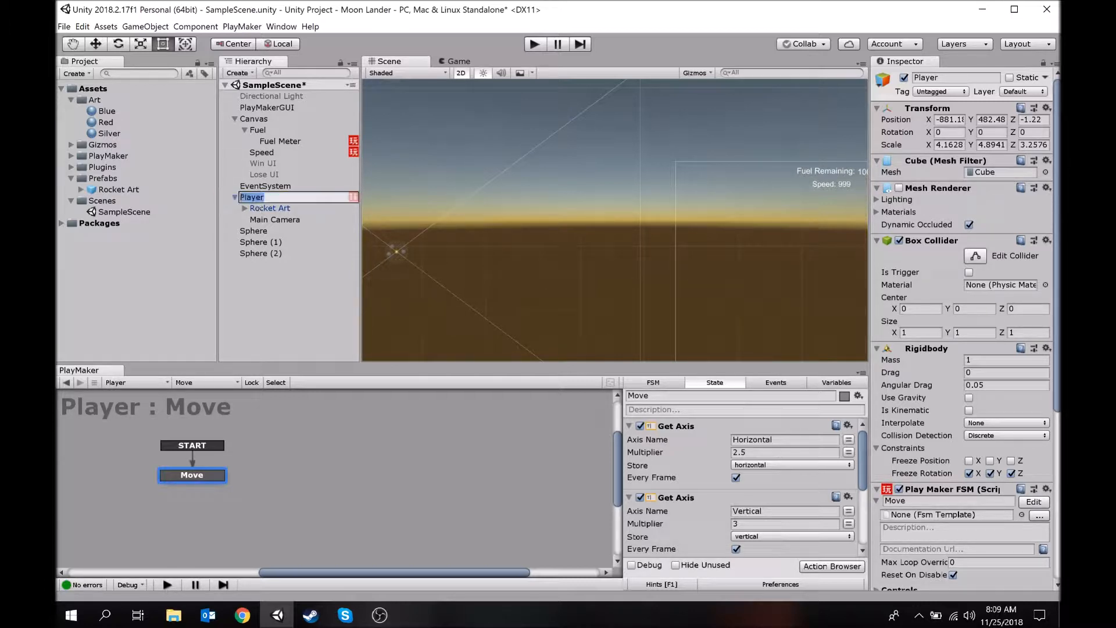
{"action": "left_click", "coordinate": [270, 208]}
{"action": "left_click", "coordinate": [264, 198]}
{"action": "double_click", "coordinate": [264, 200]}
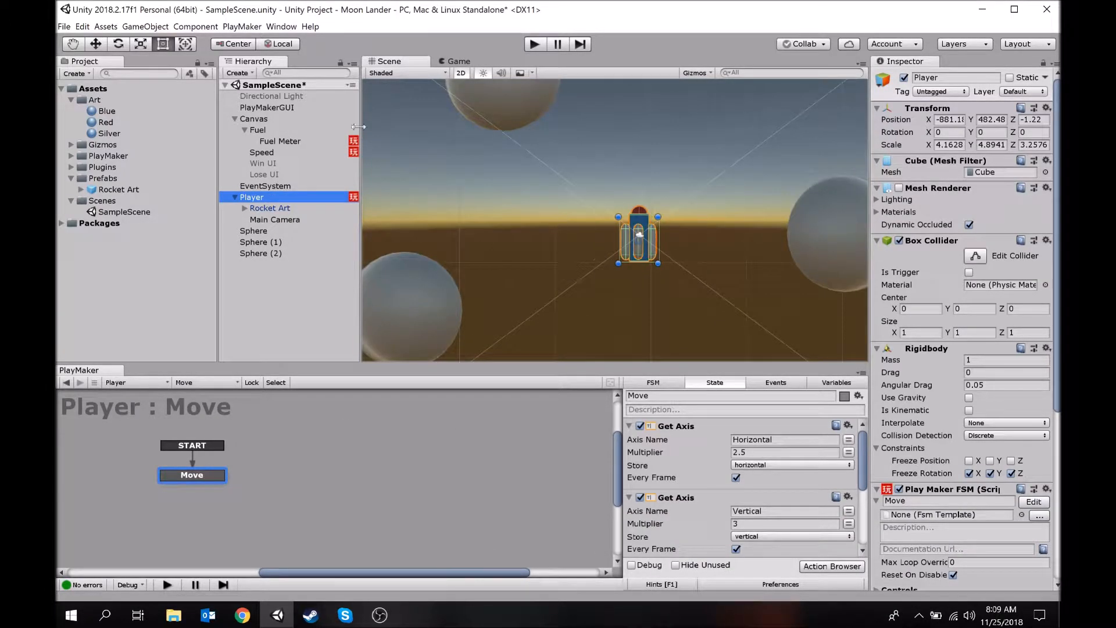
{"action": "left_click", "coordinate": [234, 199]}
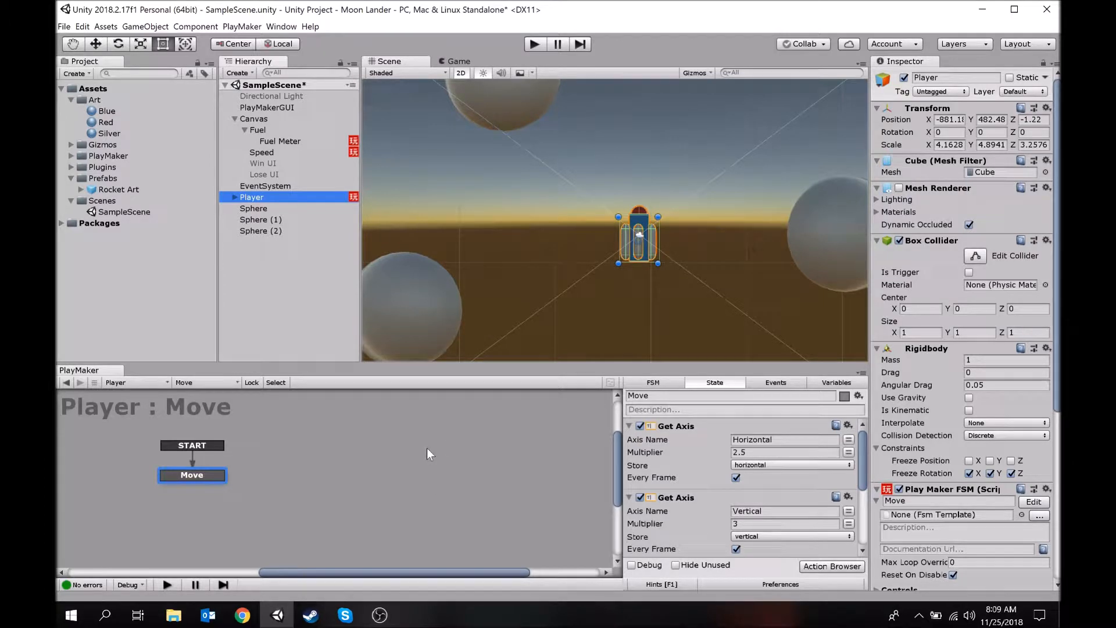
Step: Add a new FSM component to the Player and name it Death
{"action": "right_click", "coordinate": [349, 476]}
{"action": "mouse_move", "coordinate": [418, 362]}
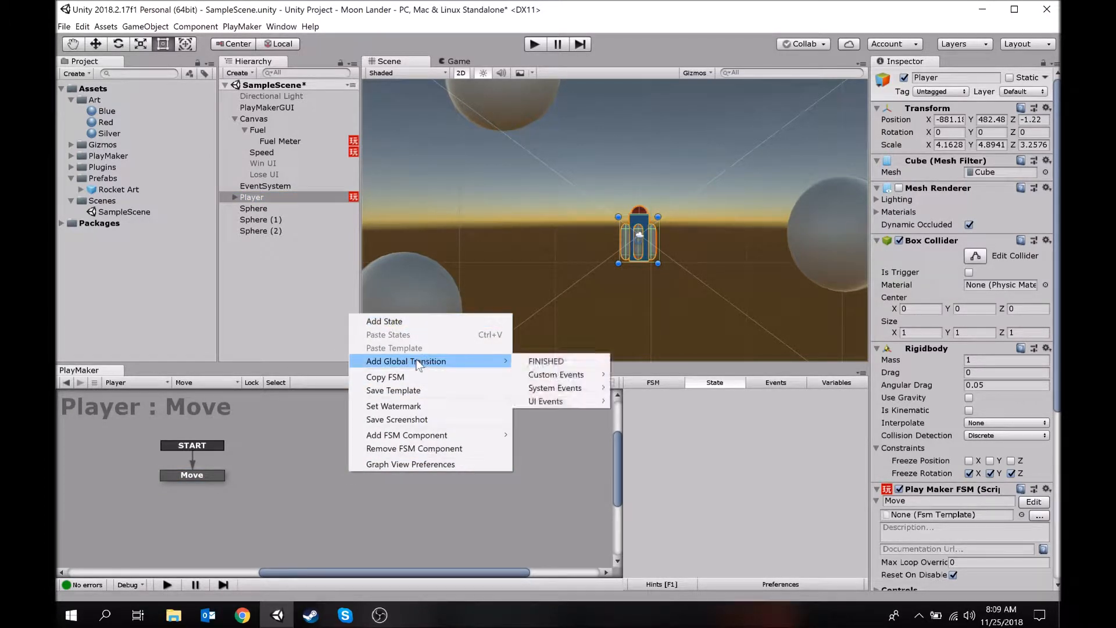
{"action": "left_click", "coordinate": [301, 435]}
{"action": "right_click", "coordinate": [296, 442]}
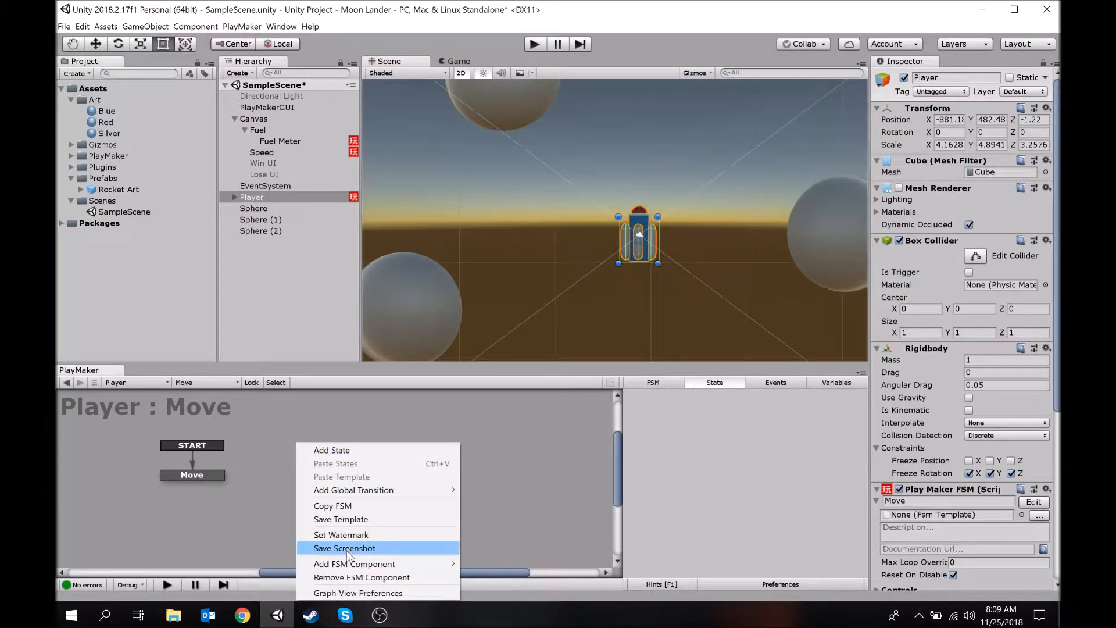
{"action": "mouse_move", "coordinate": [352, 564]}
{"action": "left_click", "coordinate": [534, 565]}
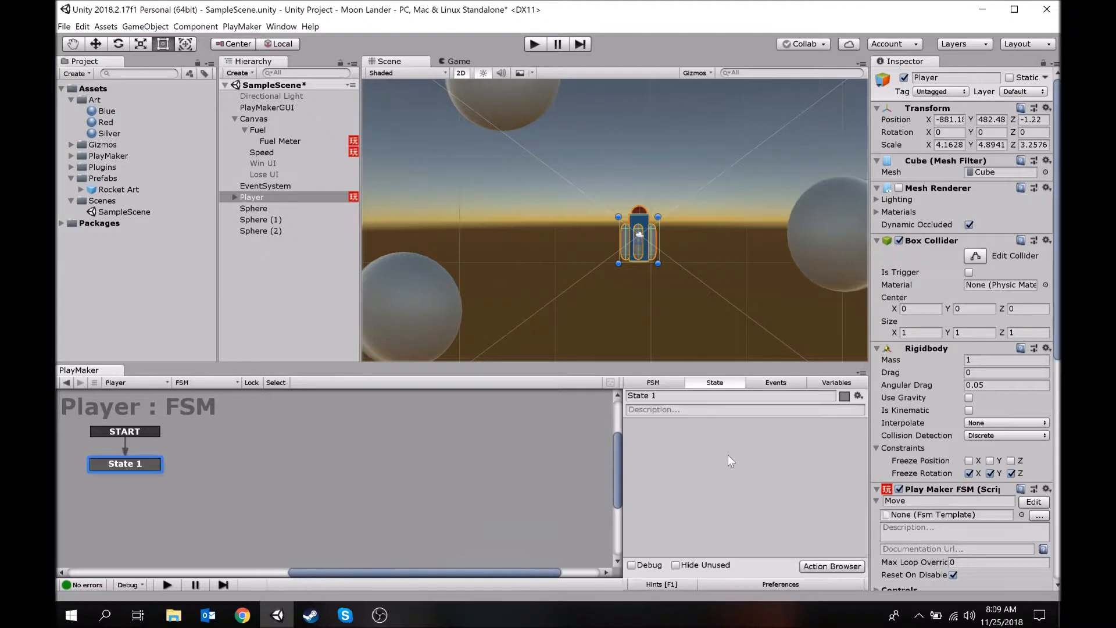
{"action": "left_click", "coordinate": [653, 383]}
{"action": "type", "text": "Death"}
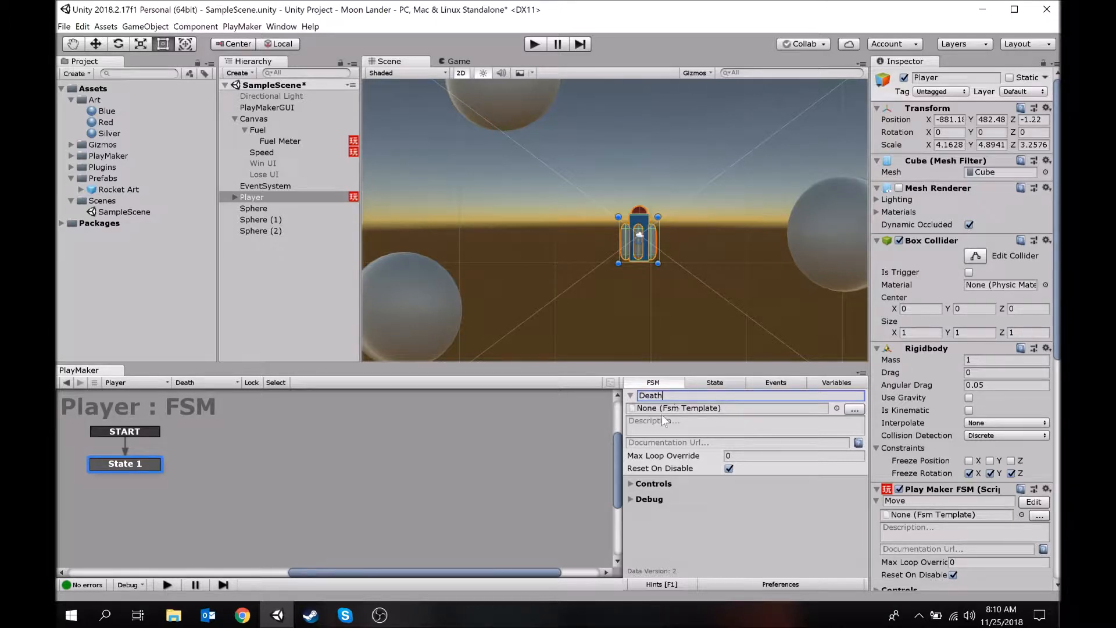
Step: Reselect the Player and open its Death FSM in the PlayMaker editor
{"action": "left_click", "coordinate": [125, 464]}
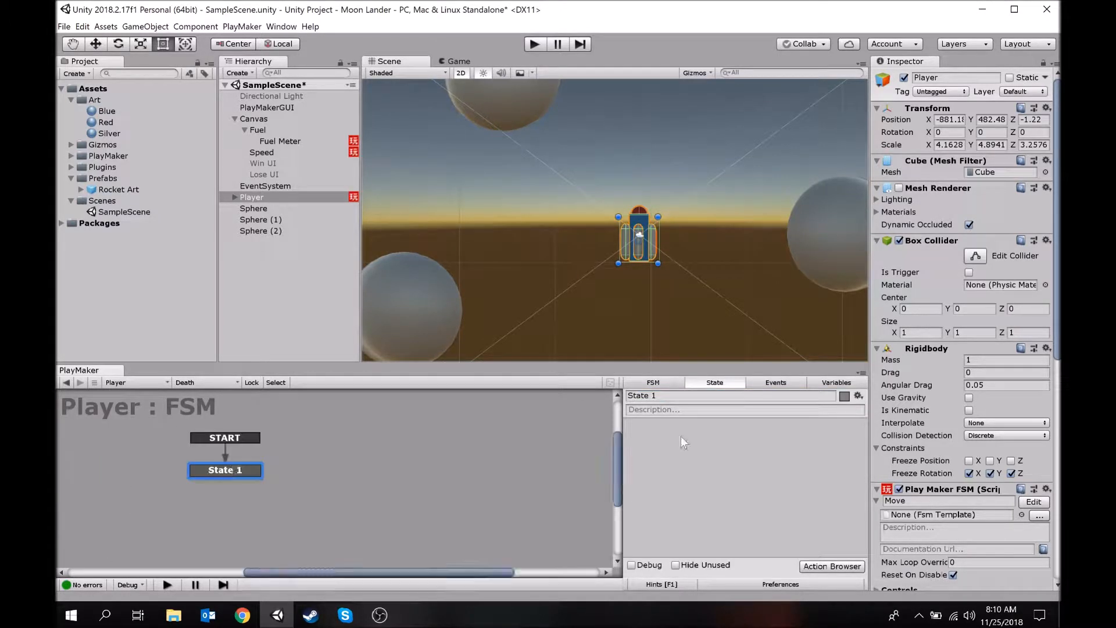
{"action": "left_click", "coordinate": [274, 209]}
{"action": "left_click", "coordinate": [274, 186]}
{"action": "left_click", "coordinate": [275, 208]}
{"action": "left_click", "coordinate": [277, 195]}
{"action": "left_click", "coordinate": [201, 383]}
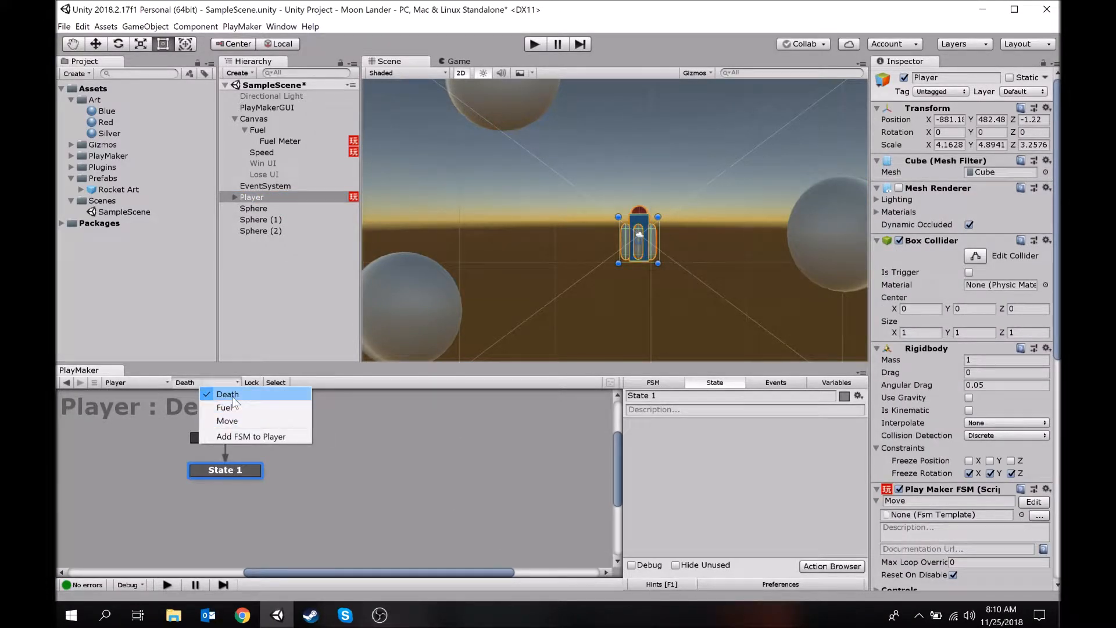
{"action": "left_click", "coordinate": [239, 399]}
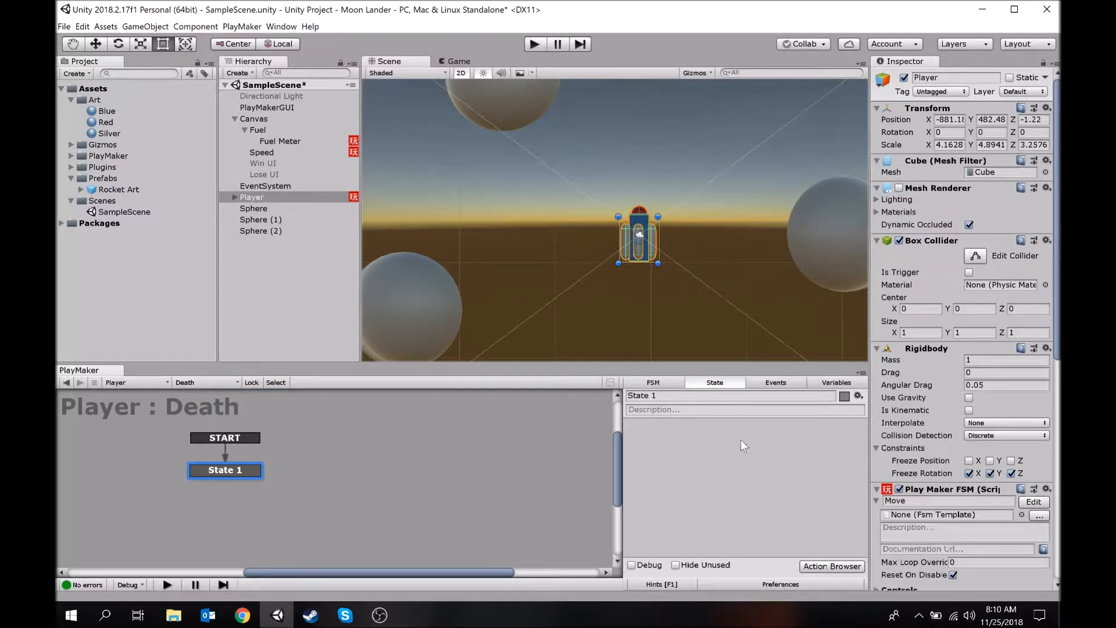
Step: Rename the start state of the Death FSM to Init
{"action": "left_click", "coordinate": [676, 399]}
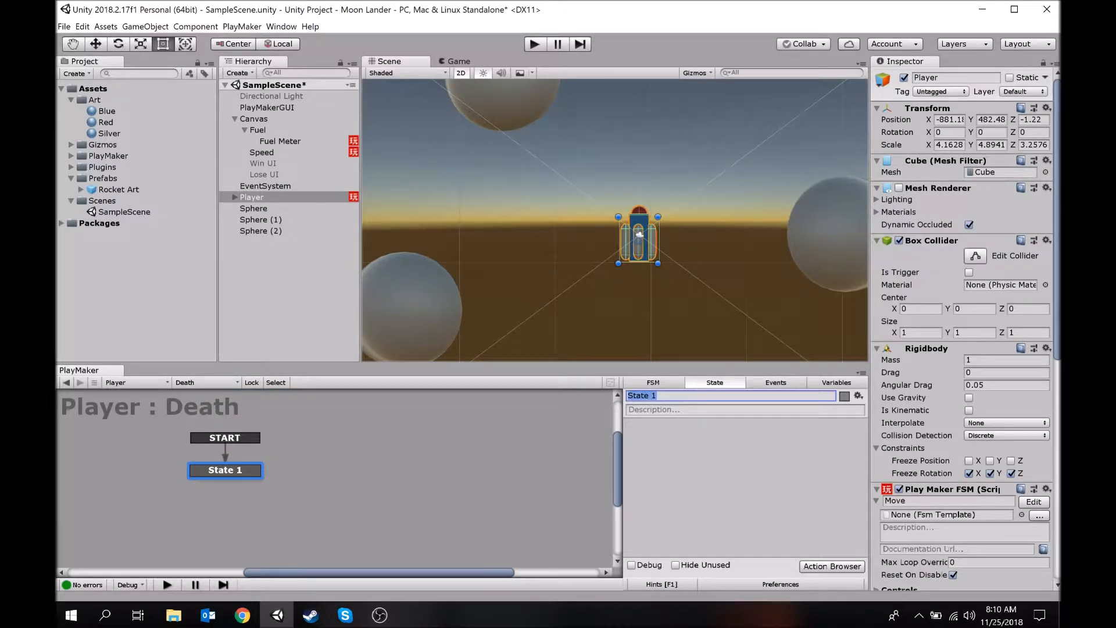
{"action": "type", "text": "nit"}
{"action": "key", "text": "BackSpace"}
{"action": "key", "text": "BackSpace"}
{"action": "key", "text": "BackSpace"}
{"action": "type", "text": "Init"}
{"action": "left_click", "coordinate": [310, 454]}
Step: Add a second state beside Init in the Death FSM
{"action": "right_click", "coordinate": [333, 462]}
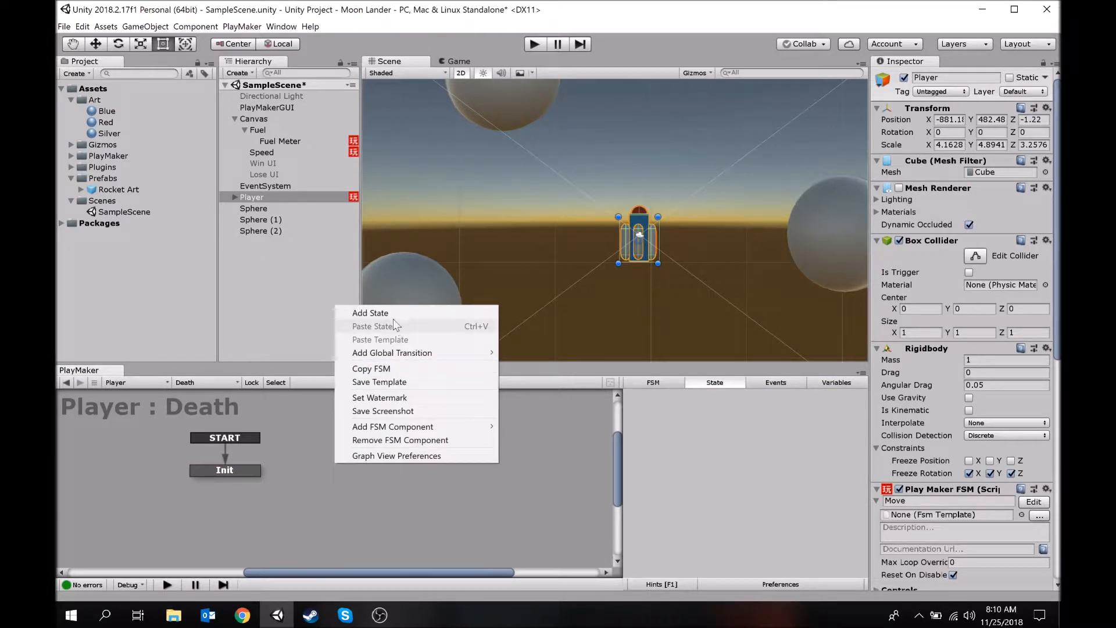
{"action": "left_click", "coordinate": [377, 313]}
{"action": "left_click_drag", "start_coordinate": [375, 474], "coordinate": [379, 468]}
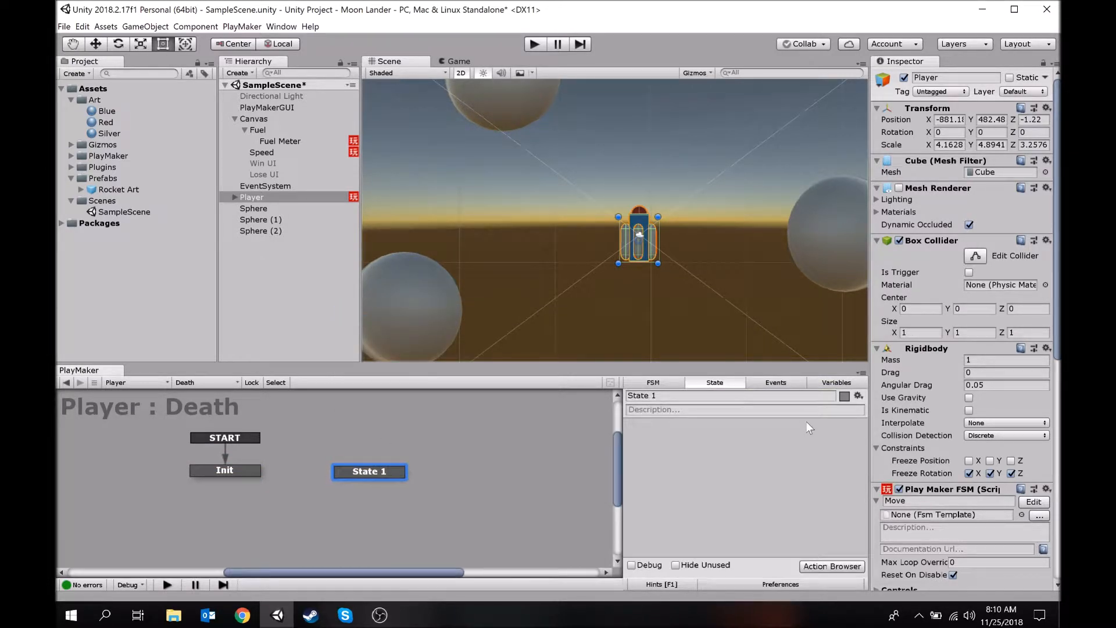
Step: Create a custom event named Death in the FSM
{"action": "left_click", "coordinate": [775, 382]}
{"action": "left_click", "coordinate": [744, 554]}
{"action": "type", "text": "Deat"}
{"action": "key", "text": "Return"}
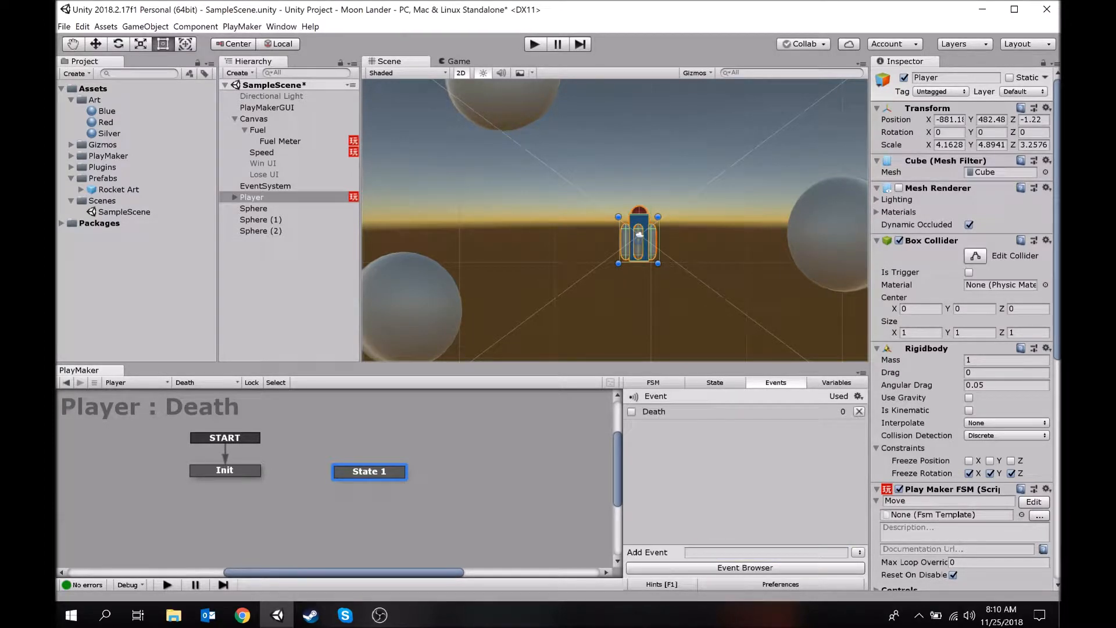
Step: Add a global transition to State 1 that uses the Death event
{"action": "right_click", "coordinate": [372, 469]}
{"action": "mouse_move", "coordinate": [447, 491]}
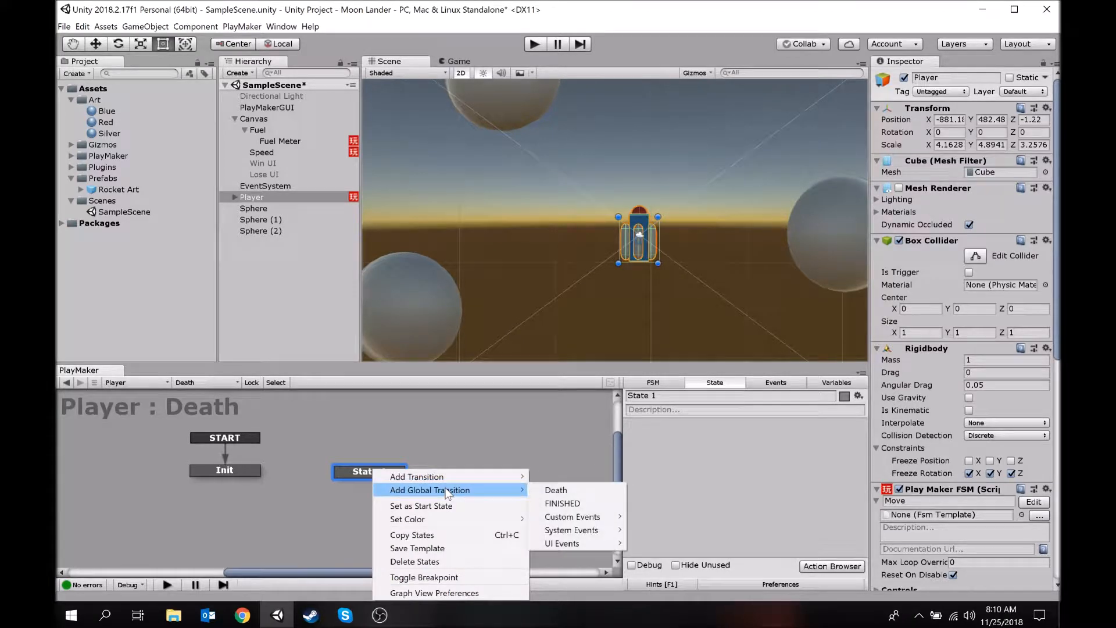
{"action": "left_click", "coordinate": [555, 490]}
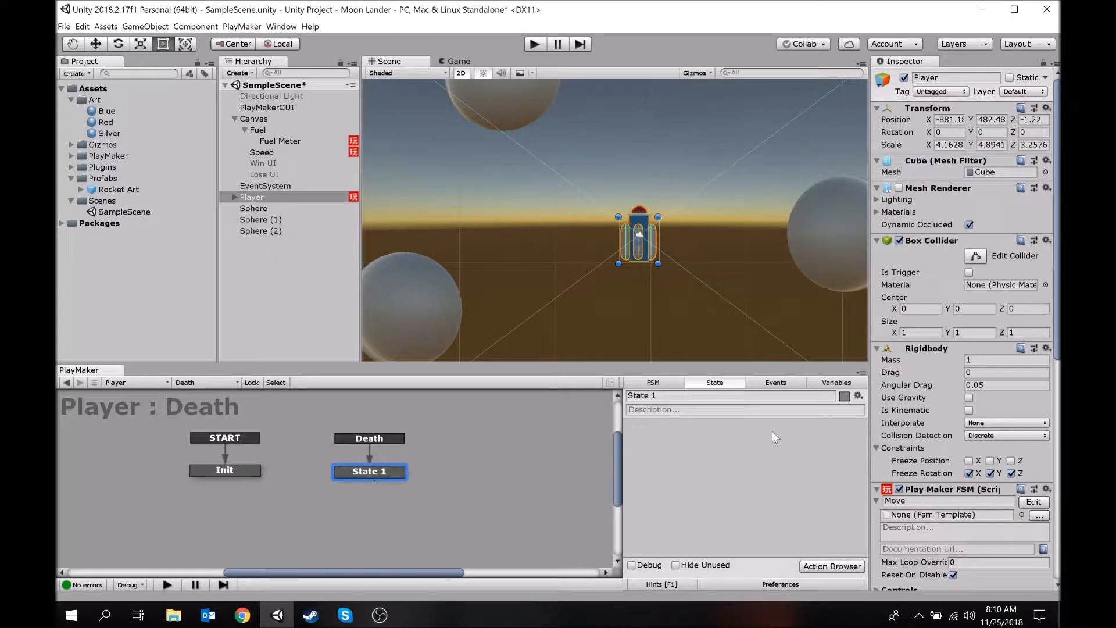
Step: Rename State 1 to Death and line it up closer to the Init state
{"action": "left_click", "coordinate": [730, 395]}
{"action": "type", "text": "Death"}
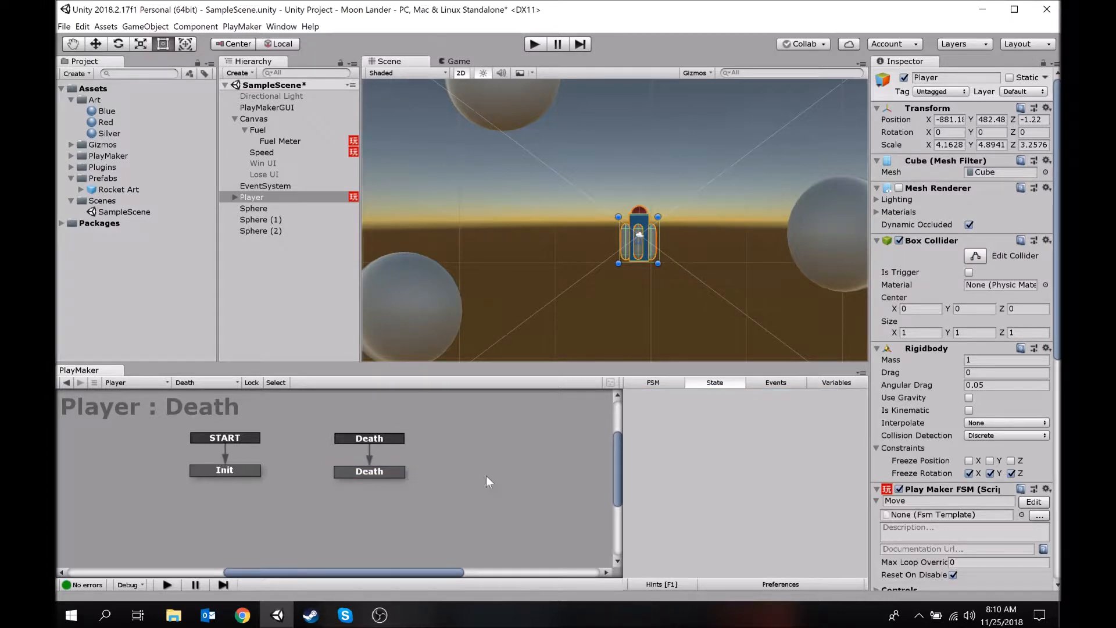
{"action": "left_click_drag", "start_coordinate": [364, 473], "coordinate": [328, 474]}
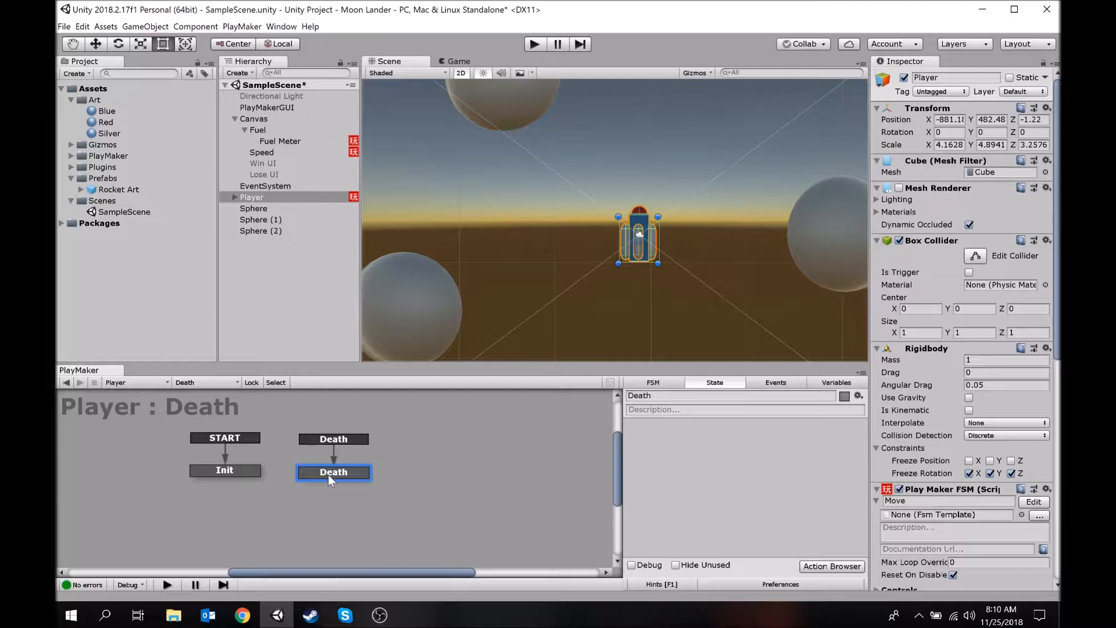
{"action": "left_click_drag", "start_coordinate": [341, 476], "coordinate": [344, 472]}
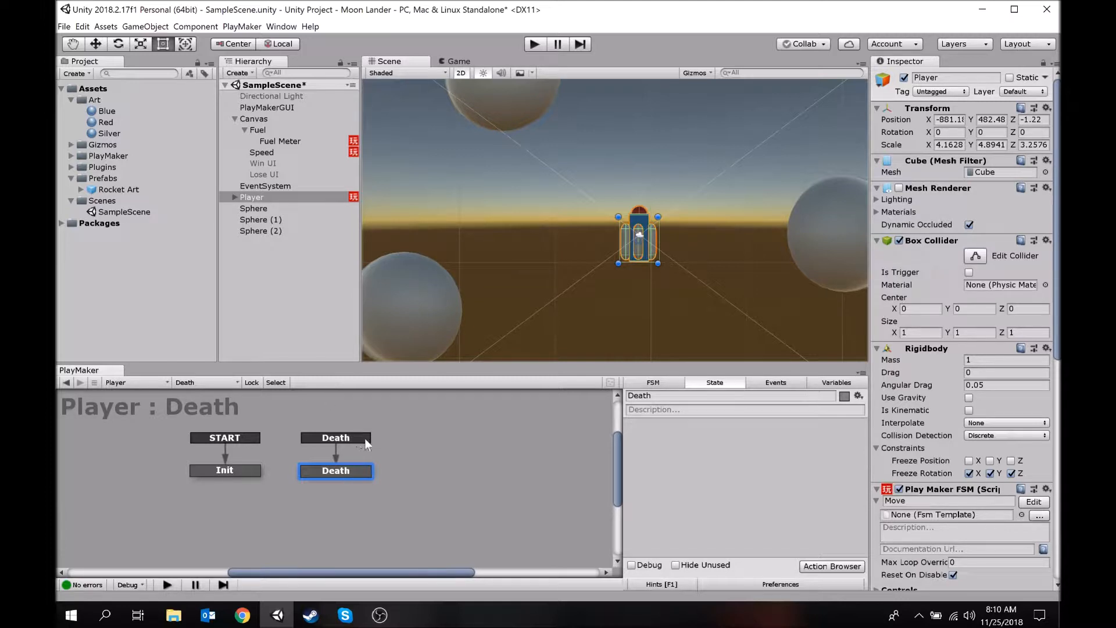
Step: Create a 3D Cube at the root of the scene hierarchy
{"action": "left_click", "coordinate": [274, 287]}
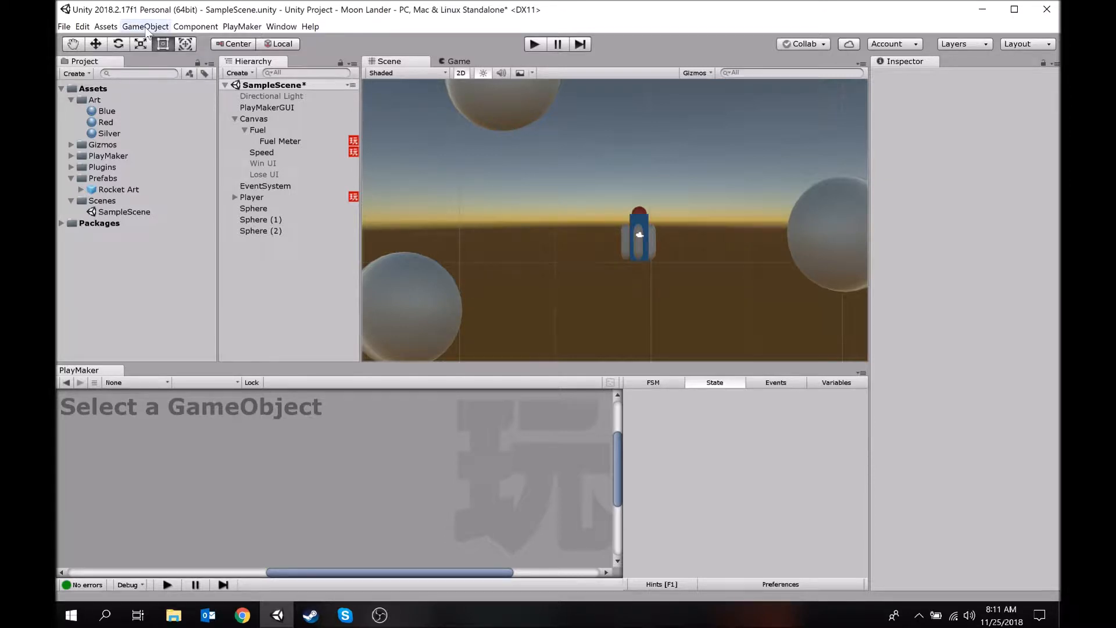
{"action": "right_click", "coordinate": [270, 263]}
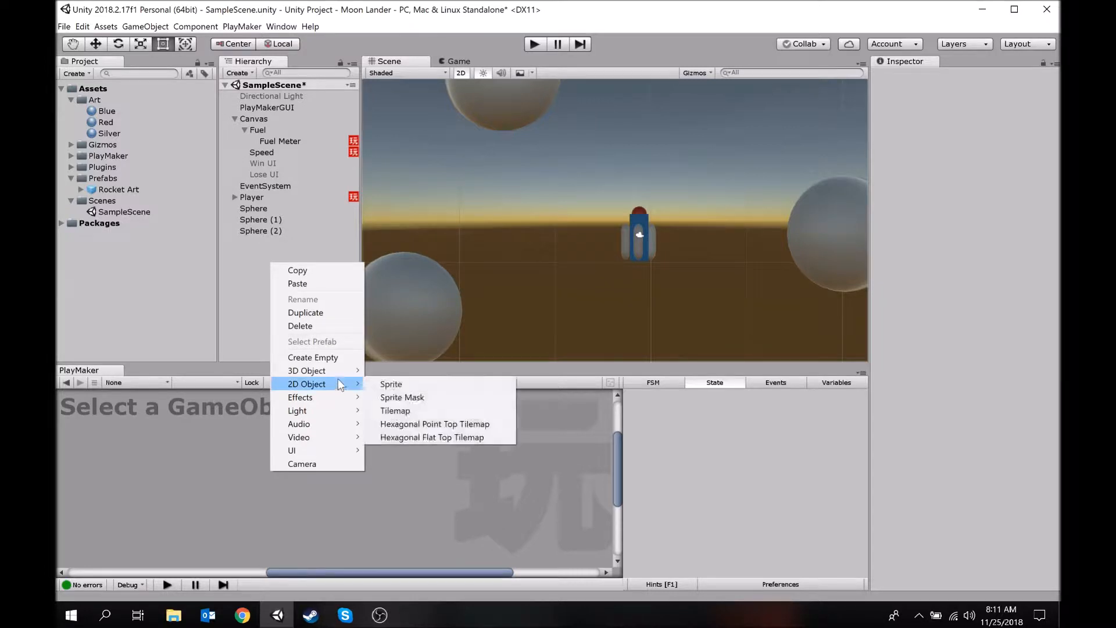
{"action": "mouse_move", "coordinate": [339, 371]}
{"action": "left_click", "coordinate": [402, 370]}
{"action": "mouse_move", "coordinate": [661, 183]}
{"action": "middle_mouse_down"}
{"action": "mouse_move", "coordinate": [668, 132]}
{"action": "mouse_move", "coordinate": [657, 182]}
{"action": "middle_mouse_up"}
{"action": "key", "text": "w"}
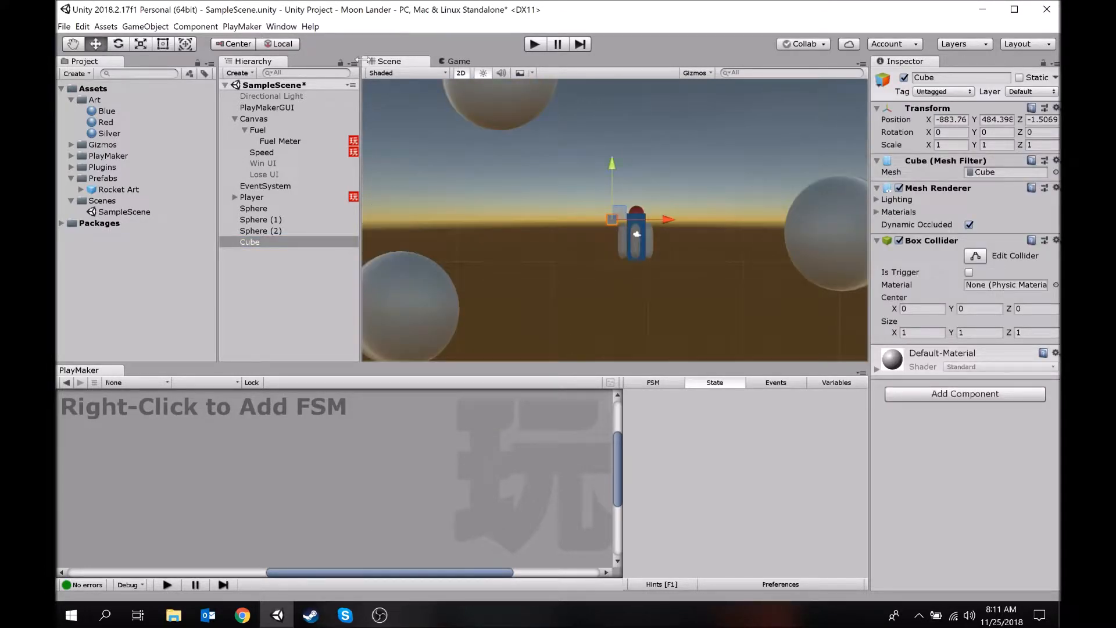
Step: Turn off the 2D scene view and lower the cube to about Y 477.96, near the rocket's base
{"action": "left_click", "coordinate": [462, 73]}
{"action": "left_click_drag", "start_coordinate": [680, 169], "coordinate": [838, 171], "text": "alt"}
{"action": "right_click_drag", "start_coordinate": [837, 172], "coordinate": [872, 238]}
{"action": "key", "text": "s"}
{"action": "left_click_drag", "start_coordinate": [508, 117], "coordinate": [542, 280]}
{"action": "right_click_drag", "start_coordinate": [607, 292], "coordinate": [544, 246]}
{"action": "key", "text": "w"}
{"action": "left_click_drag", "start_coordinate": [538, 248], "coordinate": [518, 215]}
{"action": "right_click_drag", "start_coordinate": [631, 184], "coordinate": [540, 154]}
{"action": "key", "text": "a"}
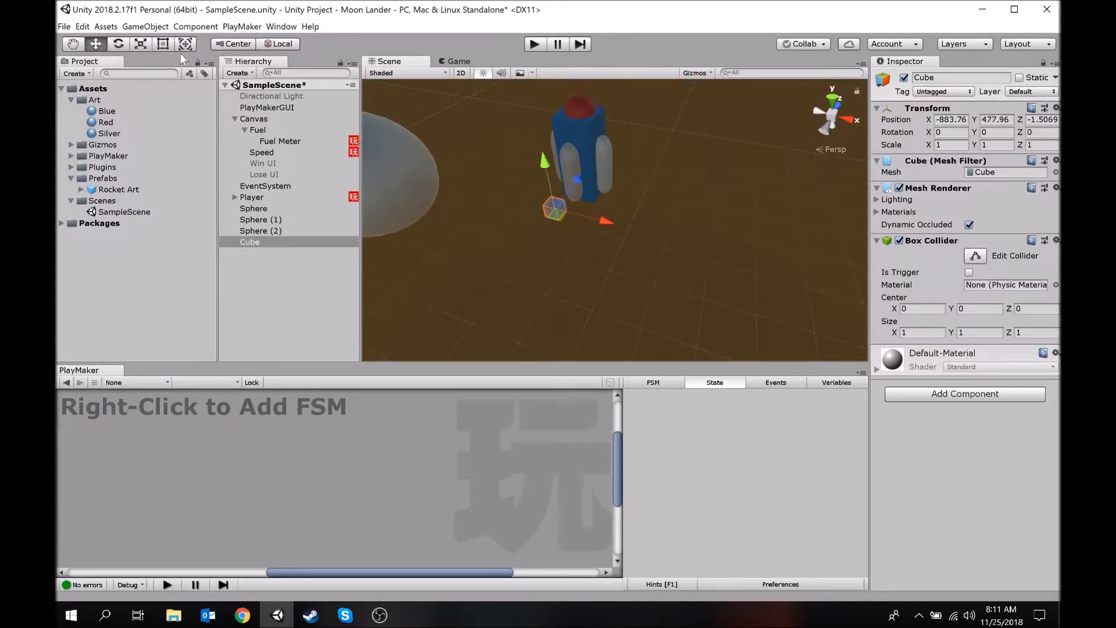
Step: Scale the cube uniformly to about 7.87 and position it beneath the rocket at about X -881.47, Y 473.32
{"action": "left_click", "coordinate": [140, 44]}
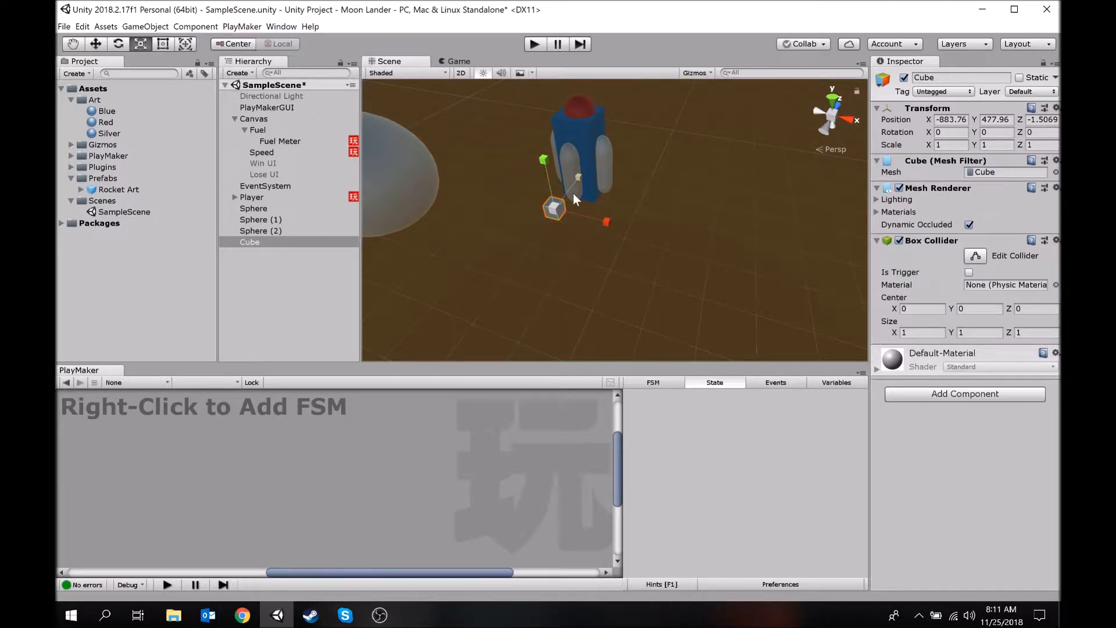
{"action": "left_click_drag", "start_coordinate": [555, 208], "coordinate": [835, 212]}
{"action": "left_click_drag", "start_coordinate": [555, 208], "coordinate": [648, 221]}
{"action": "key", "text": "w"}
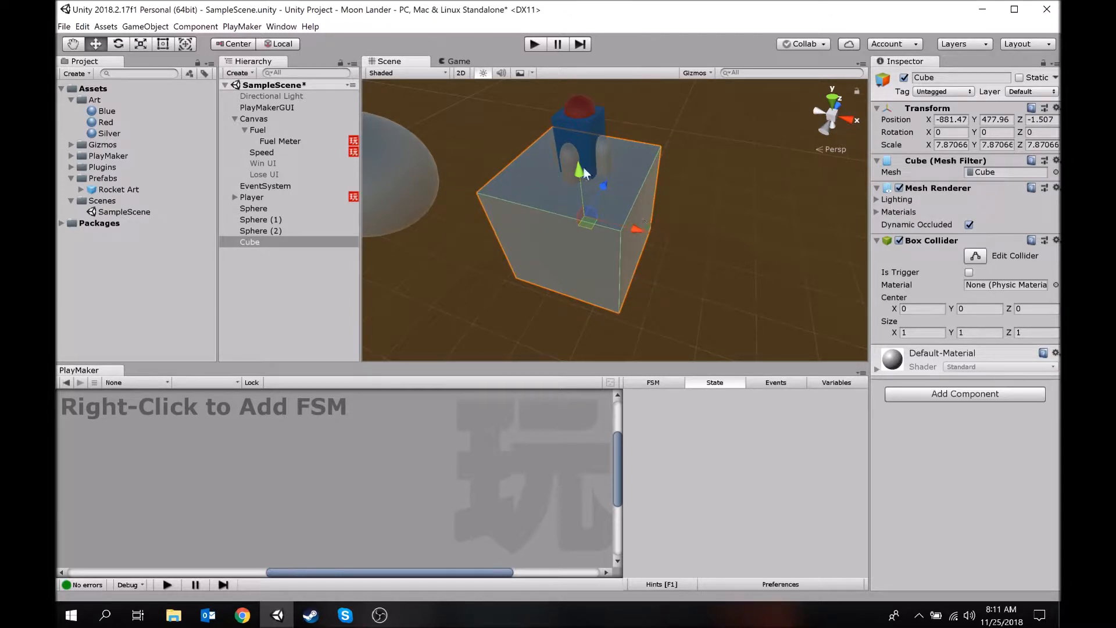
{"action": "left_click_drag", "start_coordinate": [575, 169], "coordinate": [563, 218]}
Step: Flatten the cube to a Y scale of about 1.01 and lower it to about Y 472.15
{"action": "left_click_drag", "start_coordinate": [640, 193], "coordinate": [547, 261], "text": "alt"}
{"action": "right_click_drag", "start_coordinate": [547, 261], "coordinate": [493, 144]}
{"action": "key", "text": "w"}
{"action": "key", "text": "d"}
{"action": "key", "text": "s"}
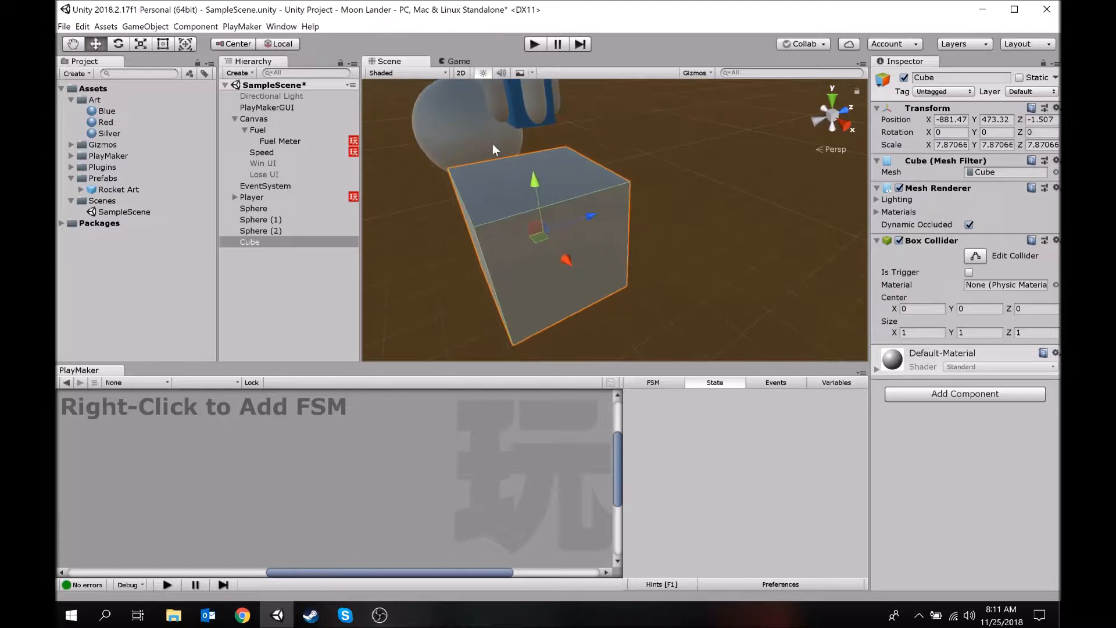
{"action": "left_click", "coordinate": [141, 44]}
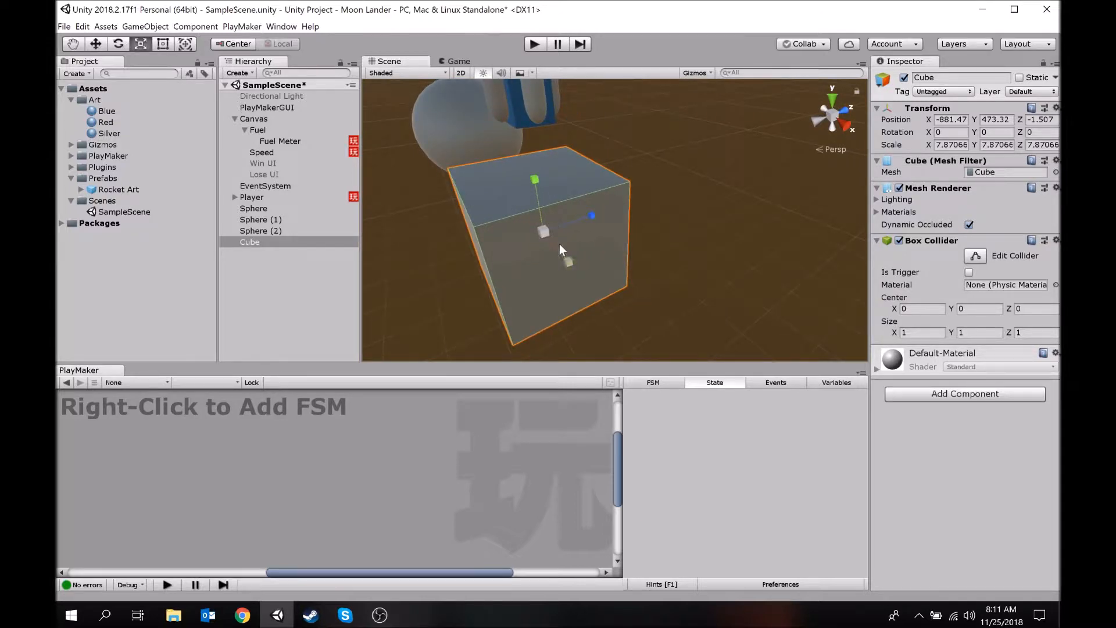
{"action": "left_click_drag", "start_coordinate": [536, 179], "coordinate": [699, 200]}
{"action": "key", "text": "w"}
{"action": "left_click_drag", "start_coordinate": [580, 189], "coordinate": [555, 232]}
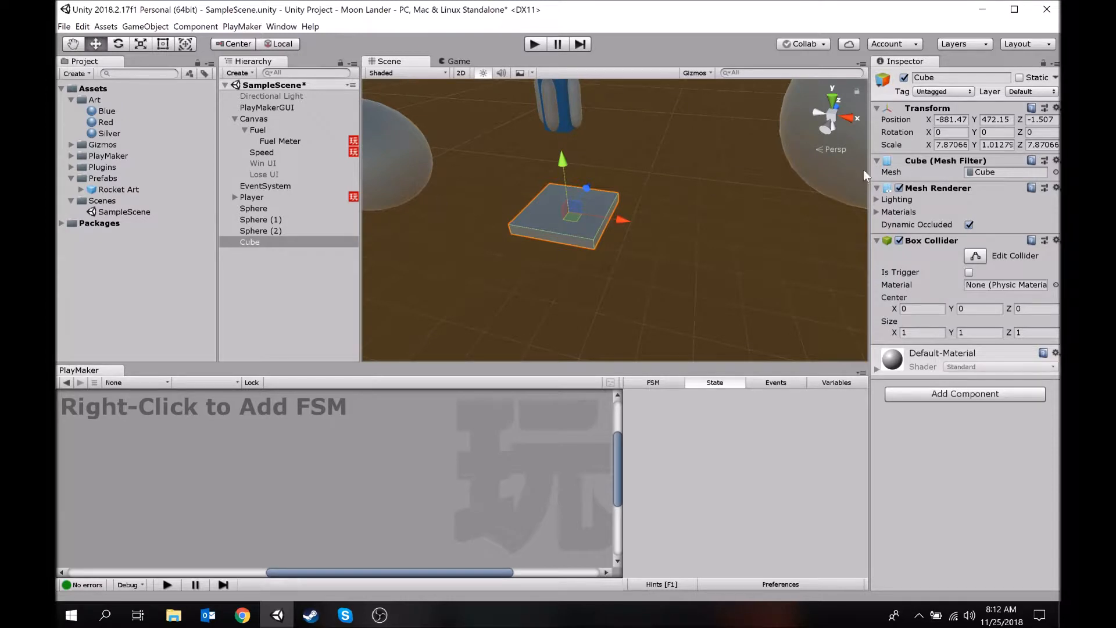
Step: Rename the flattened cube to Landing Pad
{"action": "left_click", "coordinate": [954, 78]}
{"action": "type", "text": "Landing Pad"}
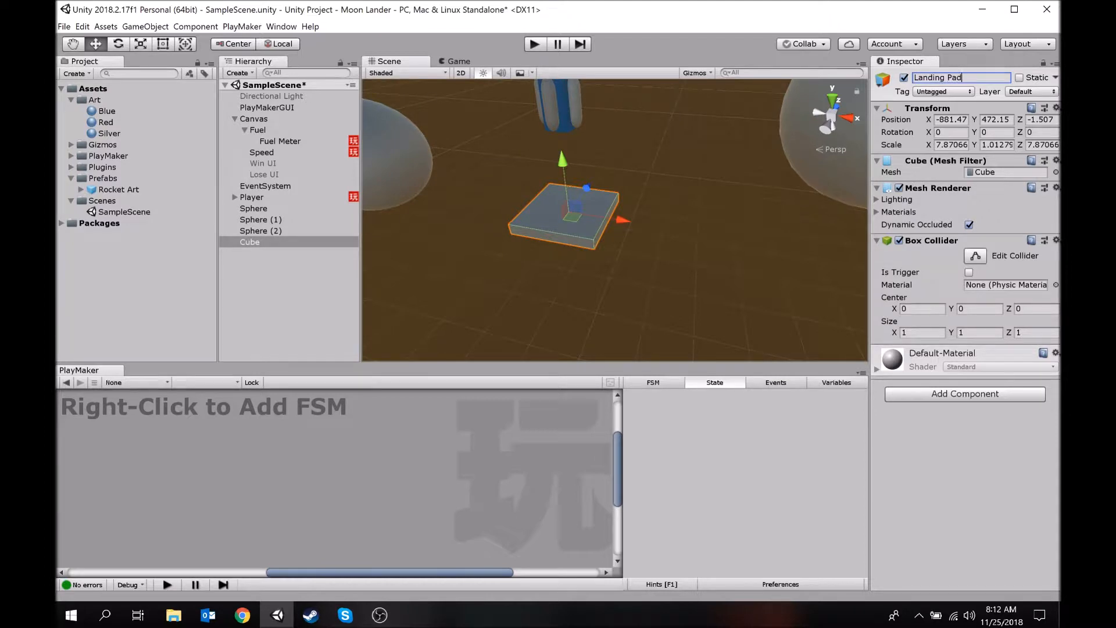
{"action": "key", "text": "Return"}
Step: Add a second Box Collider component to the Landing Pad
{"action": "key", "text": "w"}
{"action": "right_click_drag", "start_coordinate": [635, 198], "coordinate": [672, 121]}
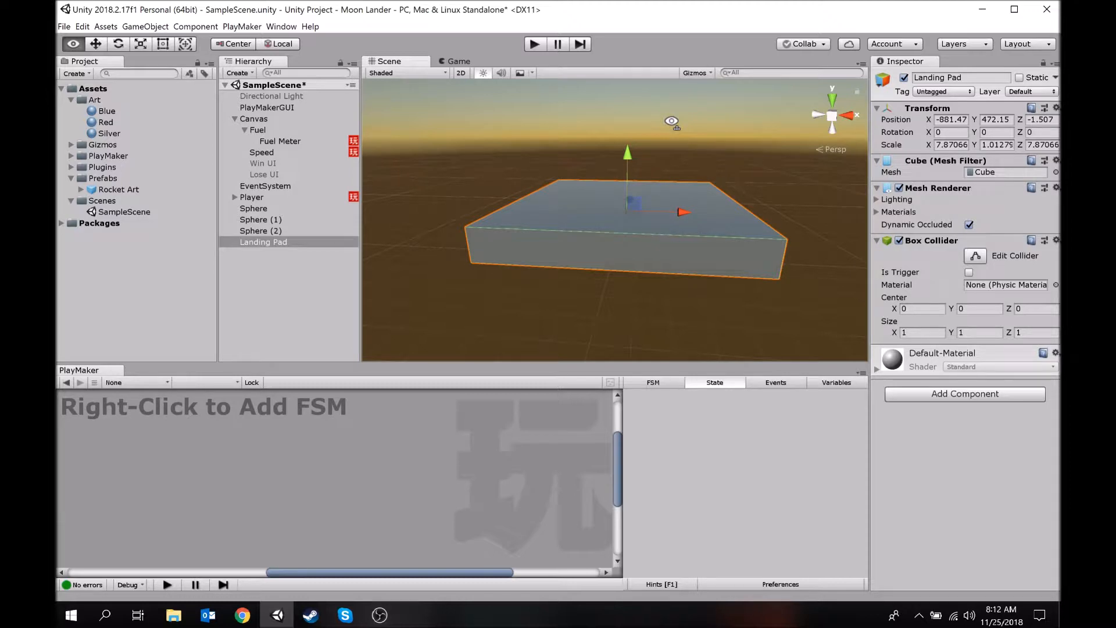
{"action": "right_click_drag", "start_coordinate": [672, 121], "coordinate": [672, 121]}
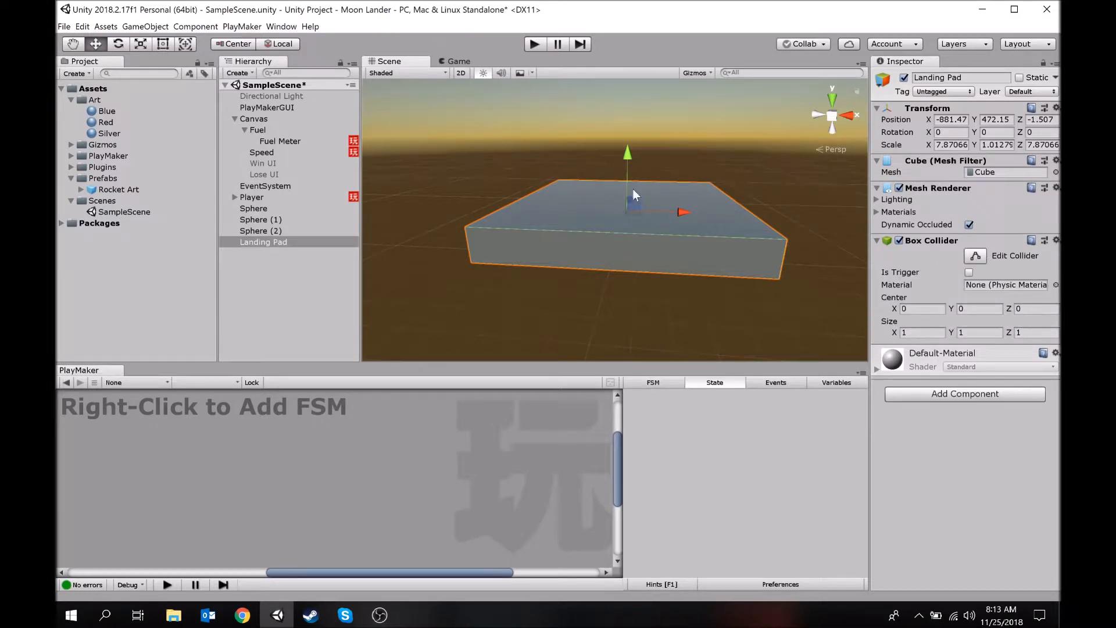
{"action": "left_click", "coordinate": [973, 398]}
{"action": "type", "text": "box col"}
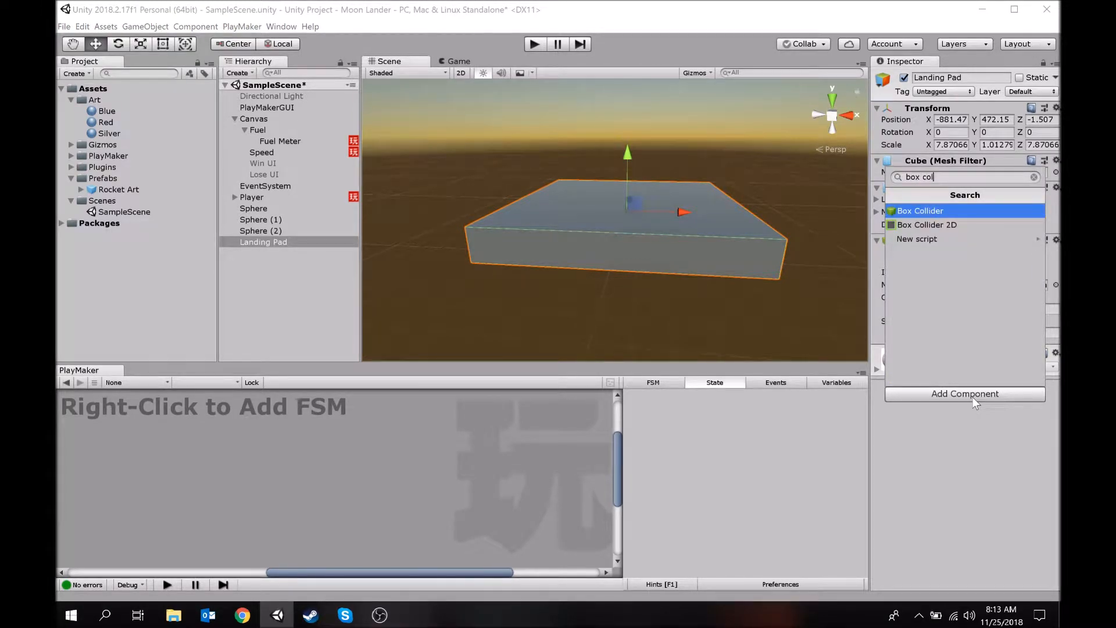
{"action": "key", "text": "Return"}
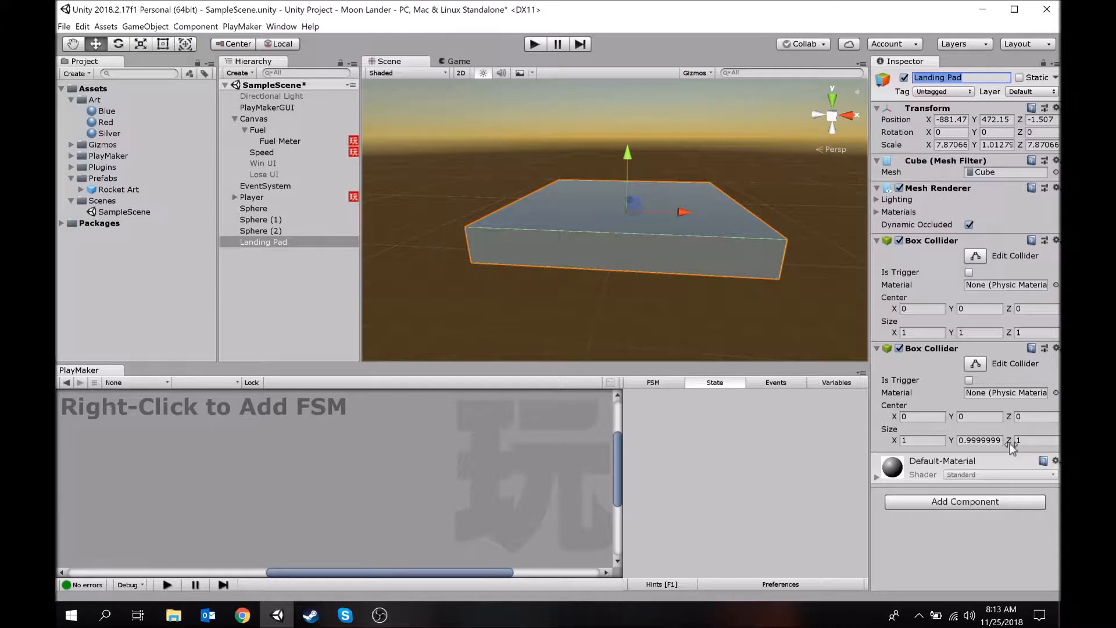
Step: Set the Y size of the Landing Pad's second Box Collider to 1
{"action": "left_click", "coordinate": [989, 440]}
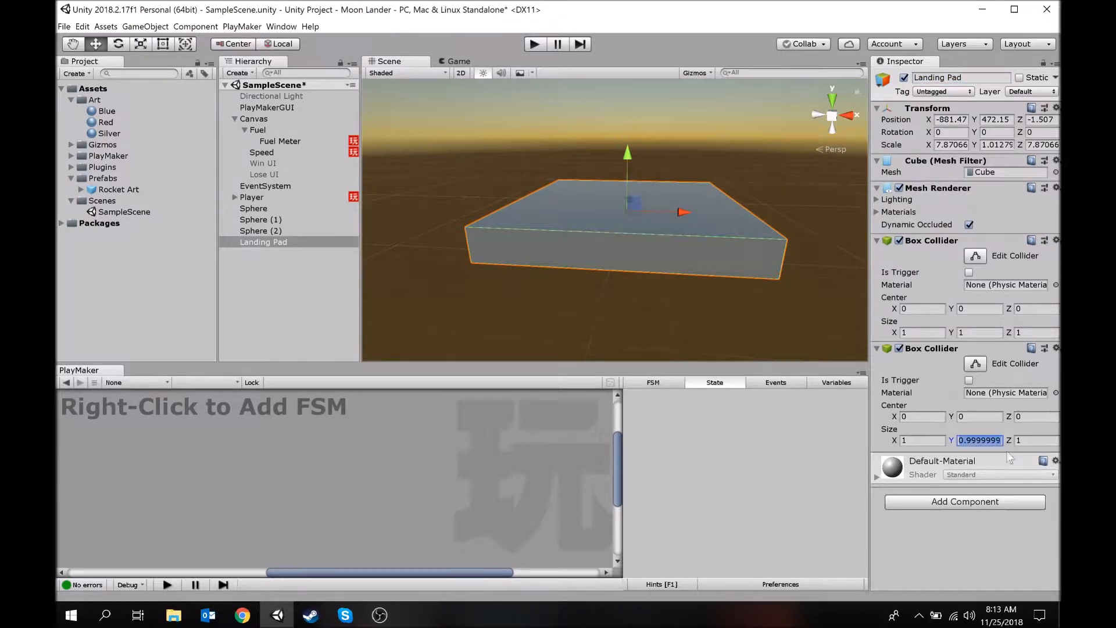
{"action": "type", "text": "1"}
{"action": "left_click", "coordinate": [1012, 445]}
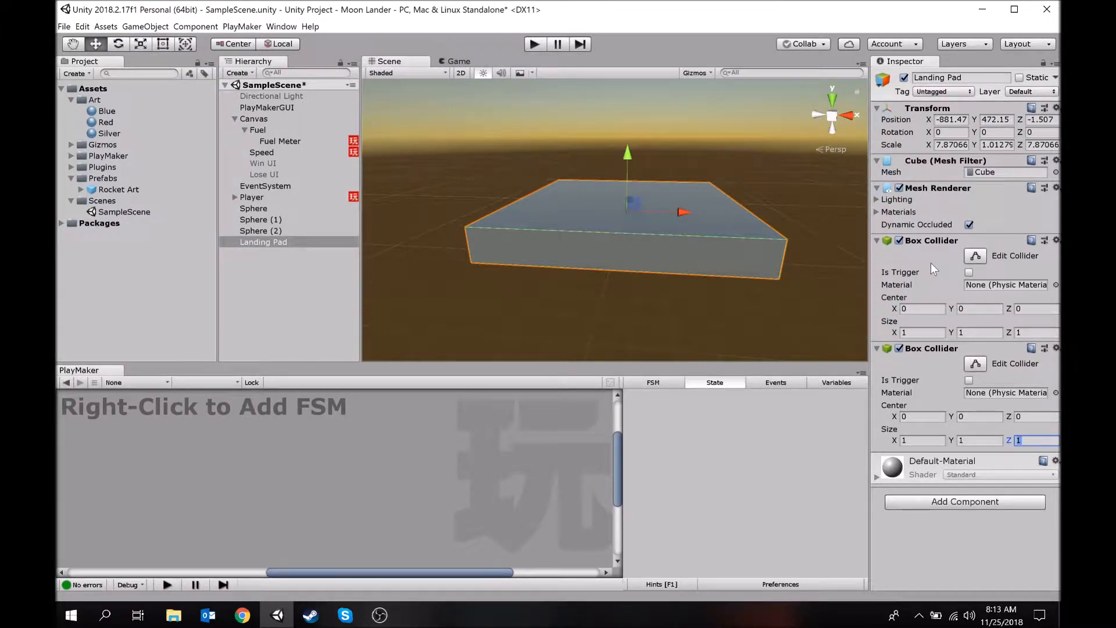
Step: Set the Landing Pad's second Box Collider center Y to 0.1 and make that collider a trigger
{"action": "left_click", "coordinate": [981, 417]}
{"action": "type", "text": ".1"}
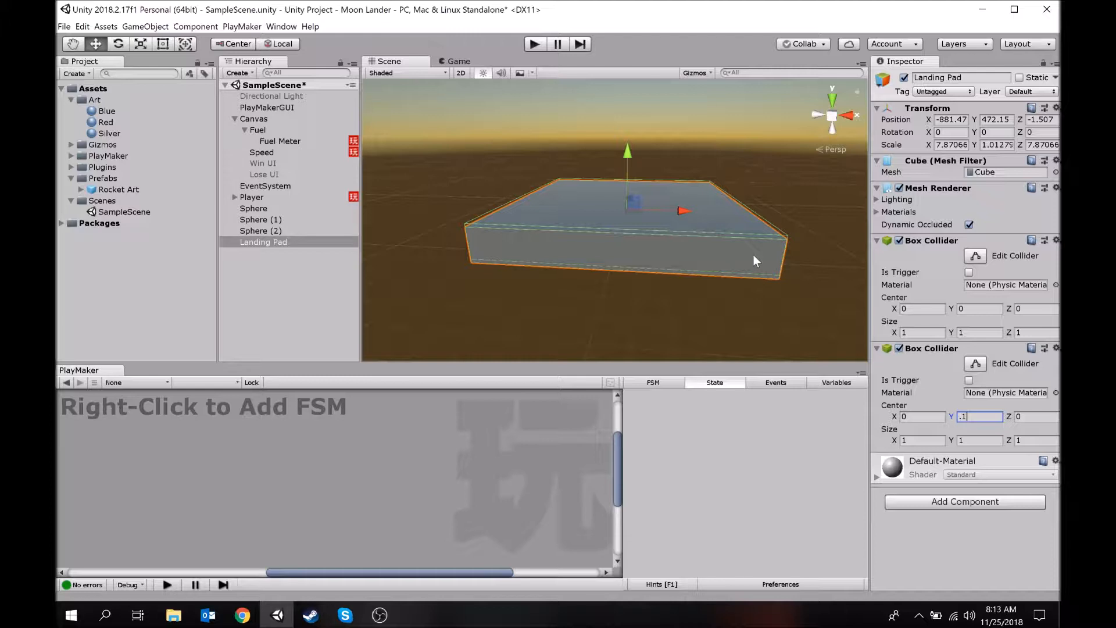
{"action": "left_click", "coordinate": [968, 381]}
Step: Add a Rigidbody to the Landing Pad and freeze its position and rotation on the X, Y and Z axes
{"action": "left_click", "coordinate": [943, 501]}
{"action": "type", "text": "rigi"}
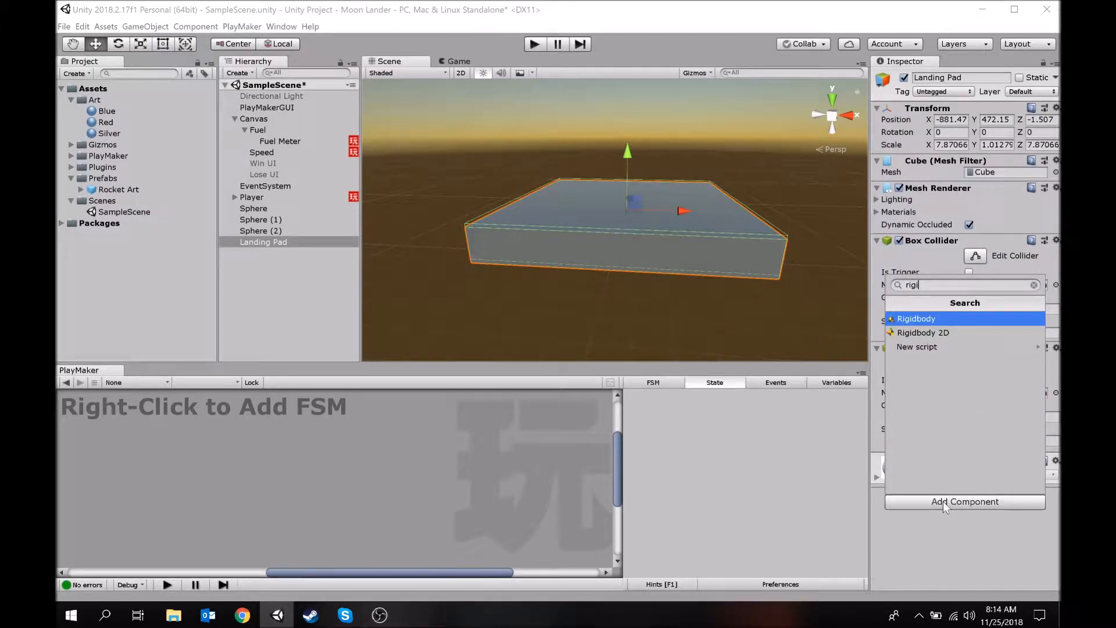
{"action": "key", "text": "Return"}
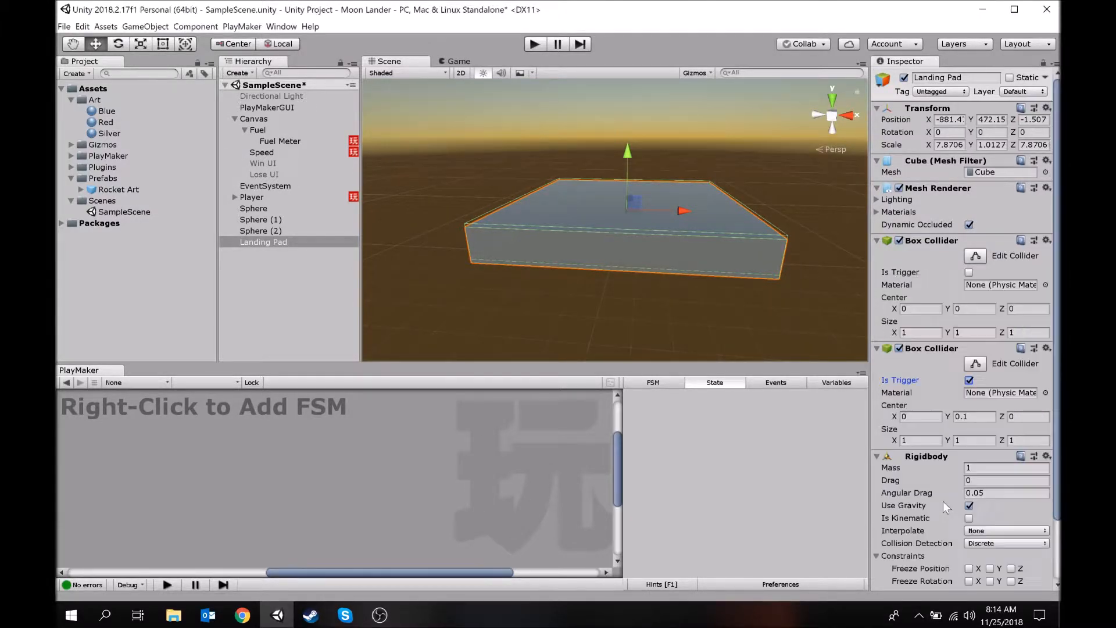
{"action": "scroll", "coordinate": [958, 378], "scroll_direction": "down", "scroll_amount": 2}
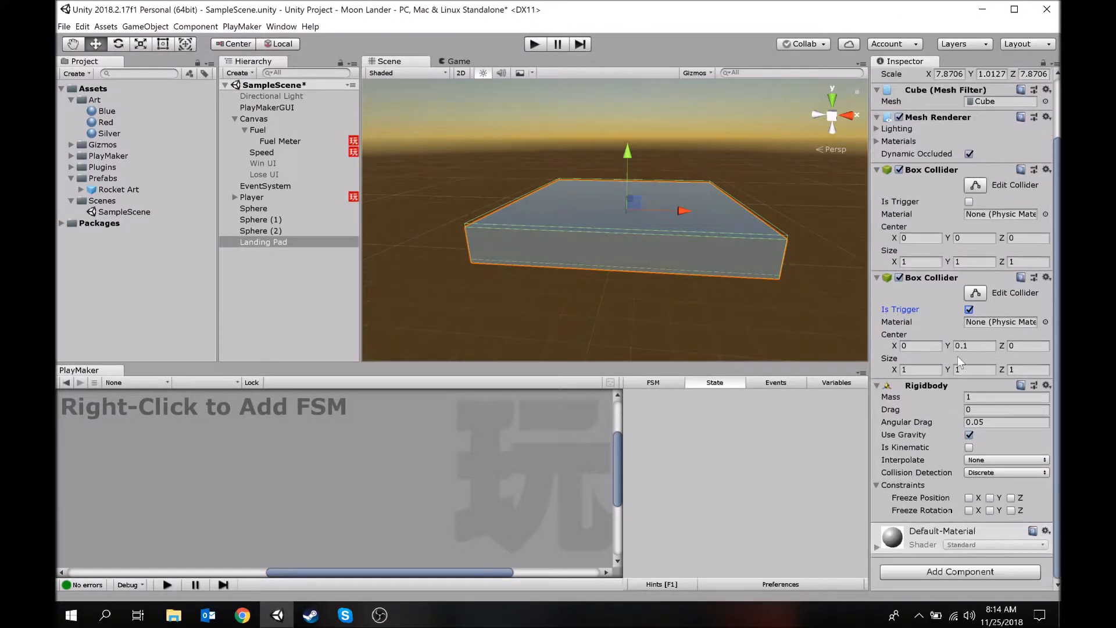
{"action": "left_click", "coordinate": [969, 499]}
{"action": "left_click", "coordinate": [990, 497]}
{"action": "left_click", "coordinate": [1011, 497]}
Step: Add a PlayMaker FSM to the Landing Pad object and name the FSM Landing Pad
{"action": "left_click", "coordinate": [260, 243]}
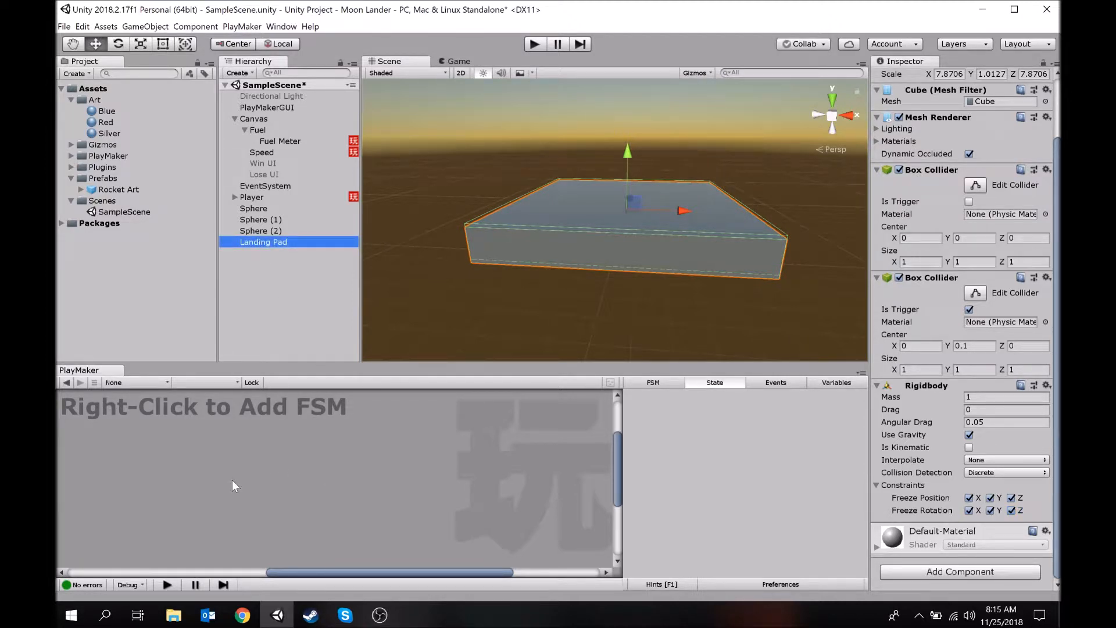
{"action": "right_click", "coordinate": [228, 458]}
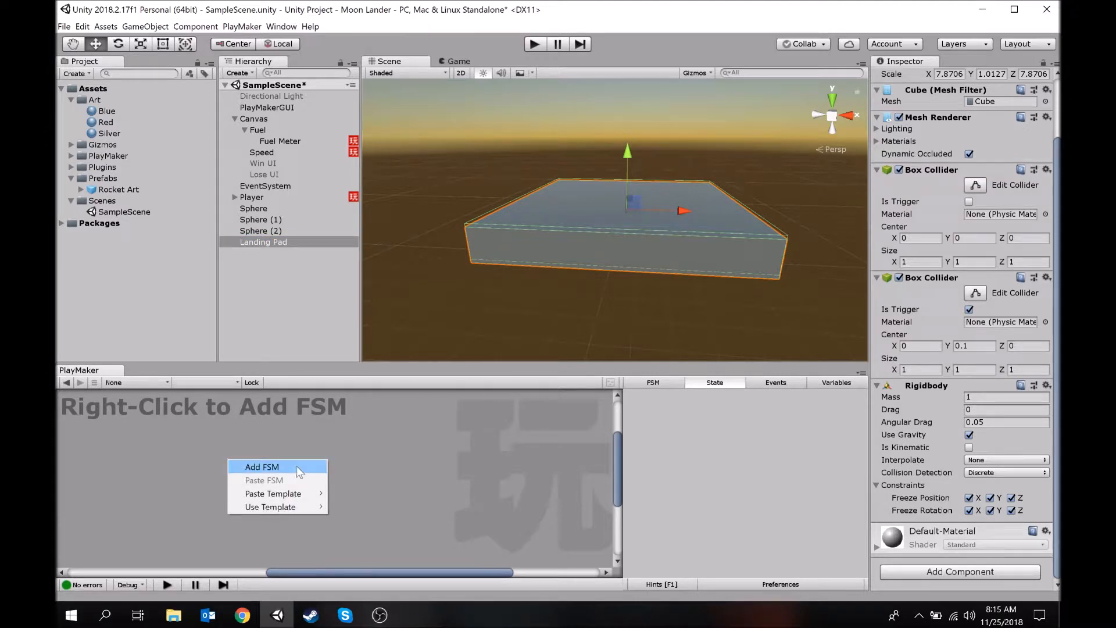
{"action": "left_click", "coordinate": [263, 467]}
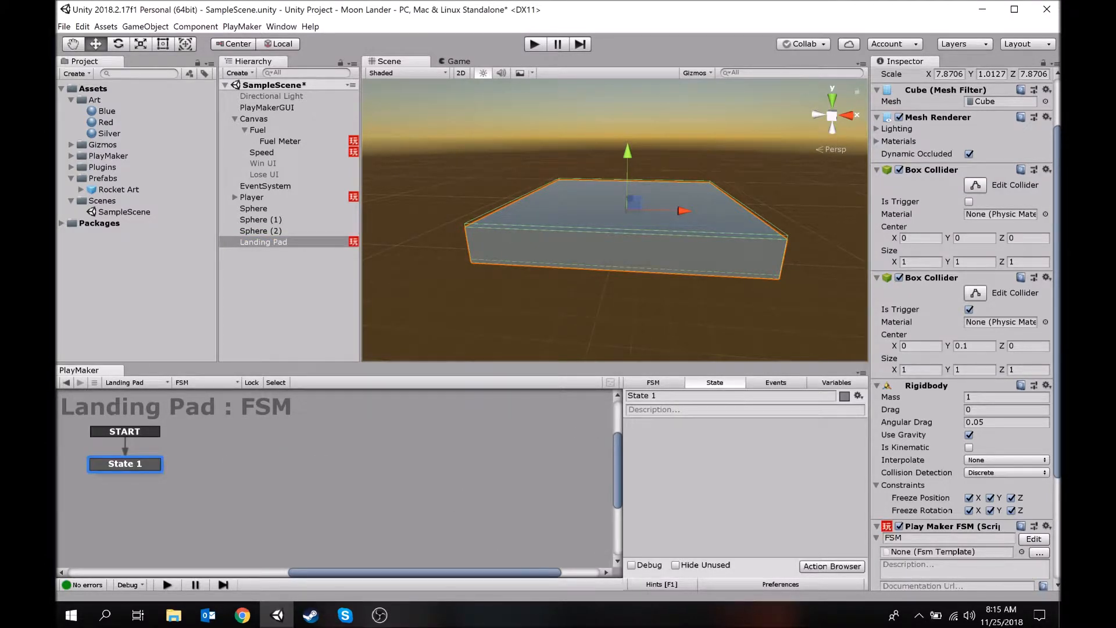
{"action": "left_click", "coordinate": [653, 381]}
{"action": "left_click", "coordinate": [660, 395]}
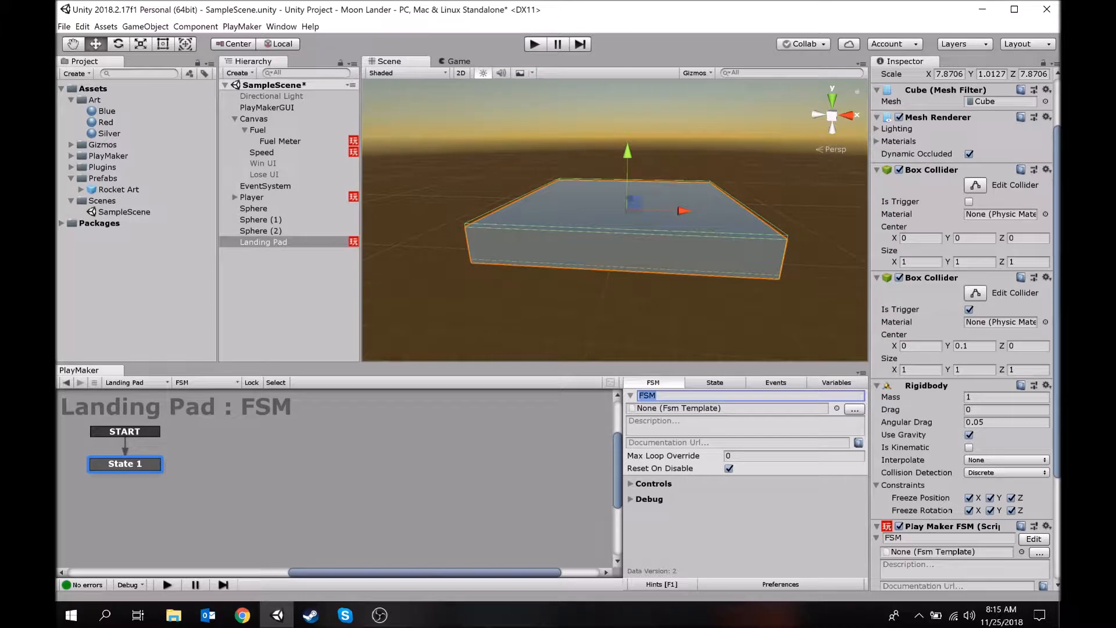
{"action": "type", "text": "Landing Pad"}
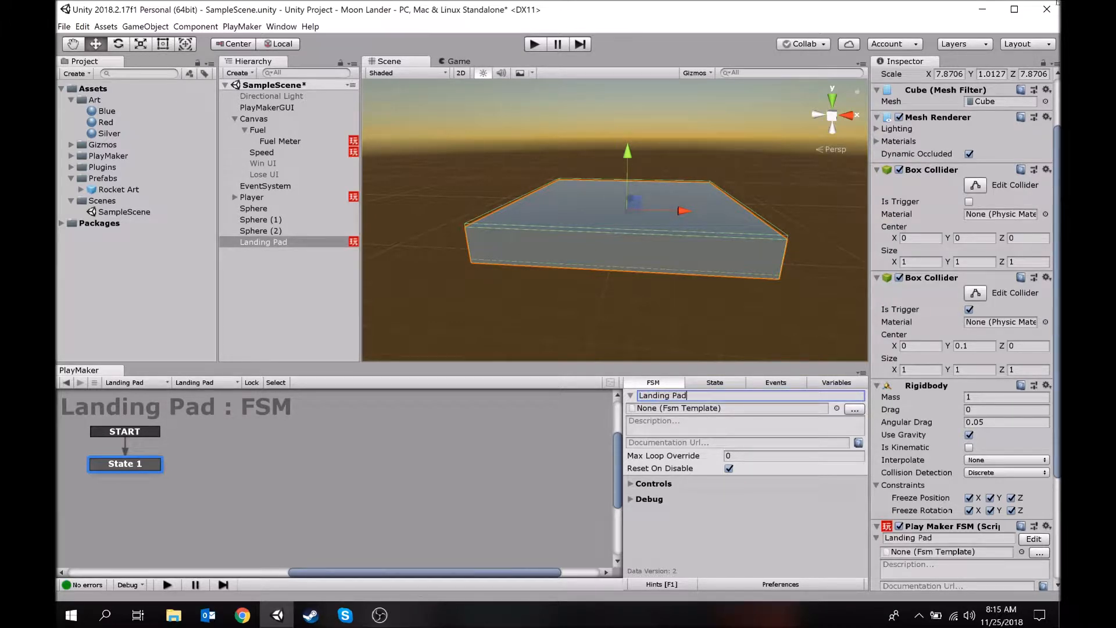
Step: Rename the Landing Pad FSM's start state to Player Listener
{"action": "left_click", "coordinate": [724, 382]}
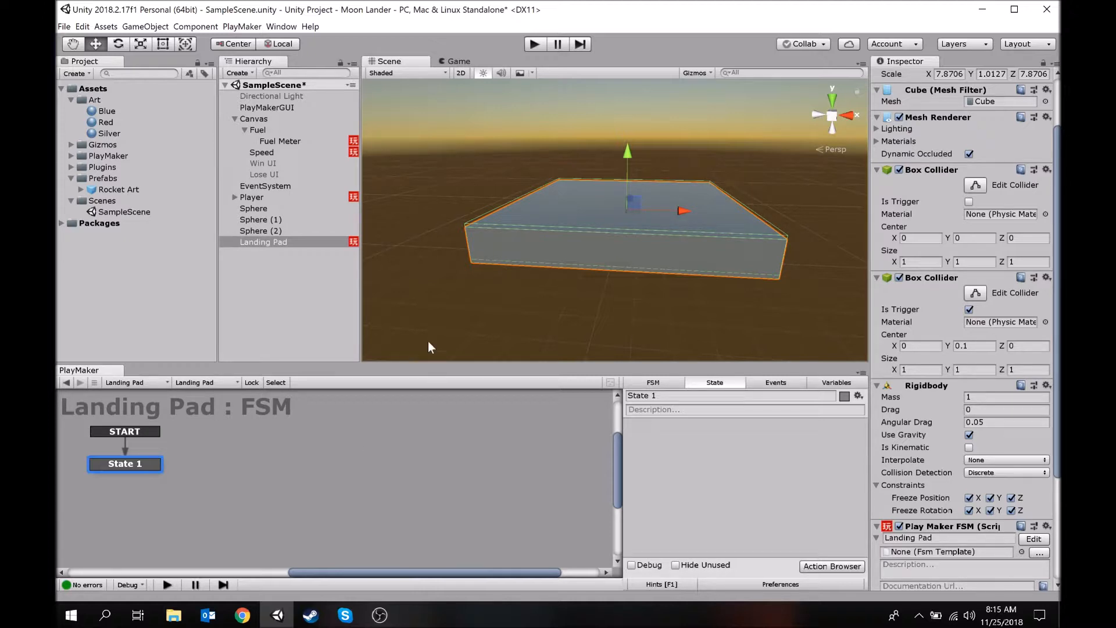
{"action": "left_click", "coordinate": [667, 396]}
{"action": "type", "text": "Pla"}
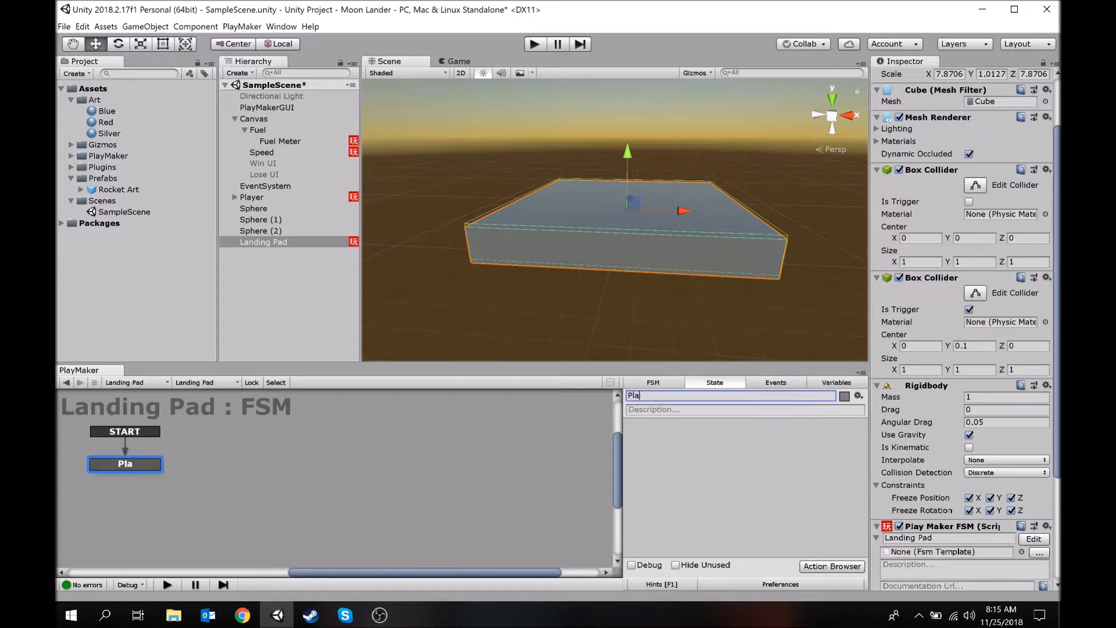
{"action": "type", "text": "yer Listener"}
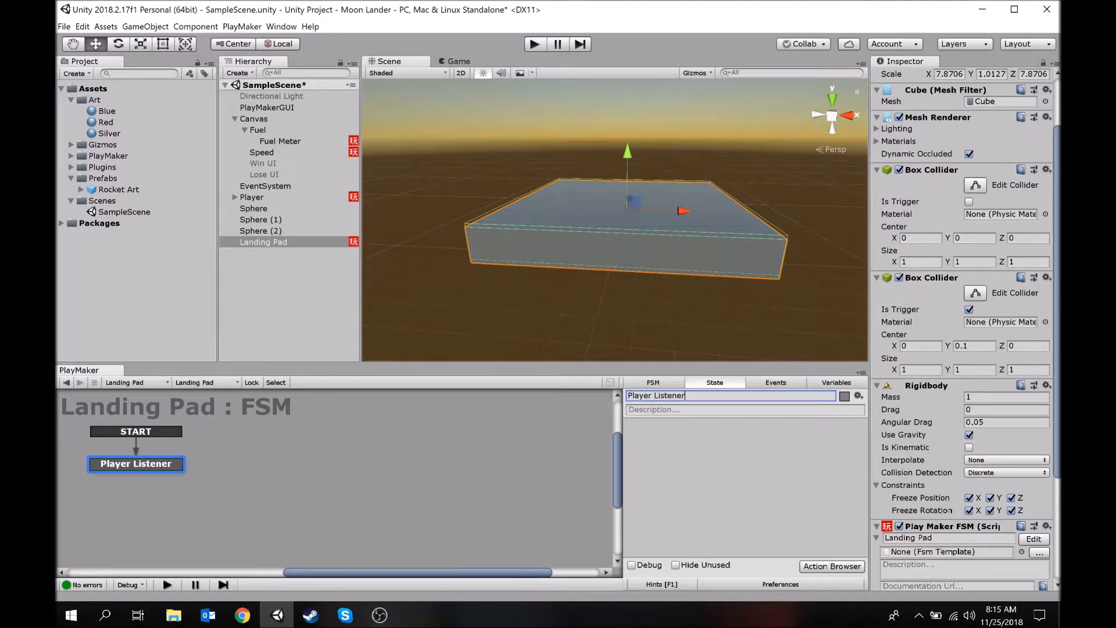
{"action": "mouse_move", "coordinate": [163, 464]}
{"action": "left_mouse_down"}
{"action": "mouse_move", "coordinate": [178, 466]}
{"action": "mouse_move", "coordinate": [169, 464]}
{"action": "left_mouse_up"}
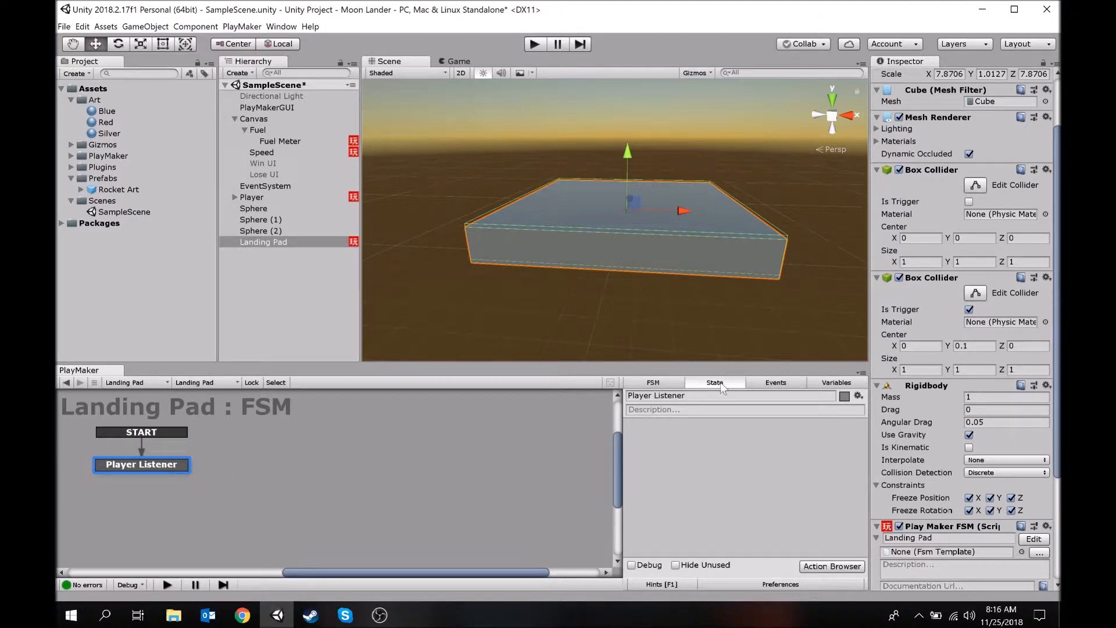
Step: Add a new state named Check Speed beside the Player Listener state
{"action": "left_click", "coordinate": [264, 469]}
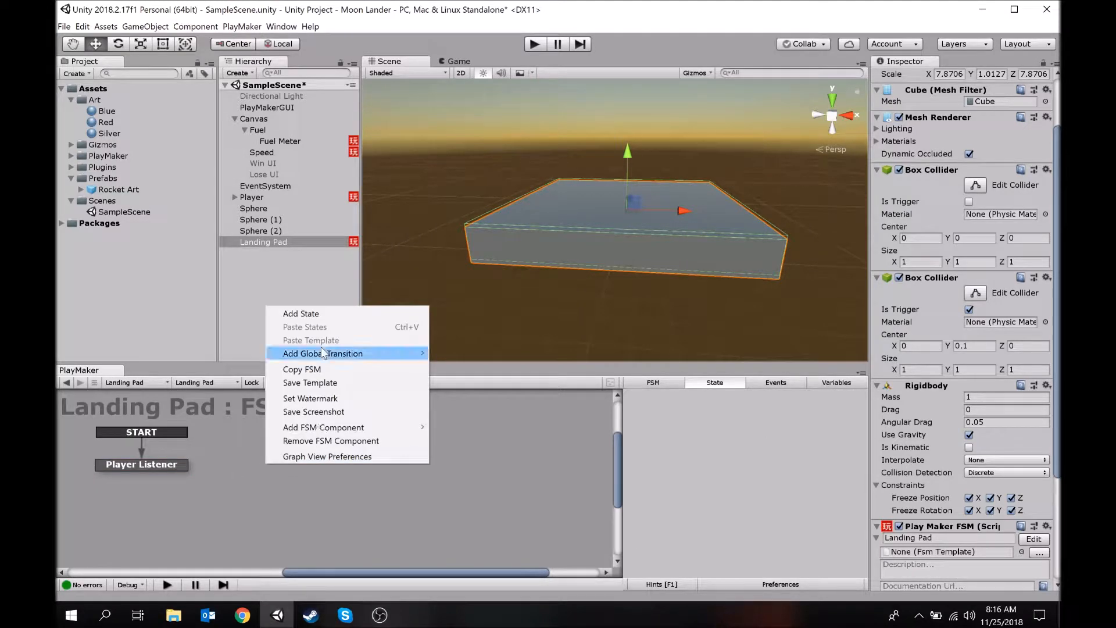
{"action": "left_click", "coordinate": [299, 314]}
{"action": "type", "text": "Checl"}
{"action": "key", "text": "BackSpace"}
{"action": "type", "text": "k sp"}
{"action": "key", "text": "BackSpace"}
{"action": "key", "text": "BackSpace"}
{"action": "type", "text": "Speed"}
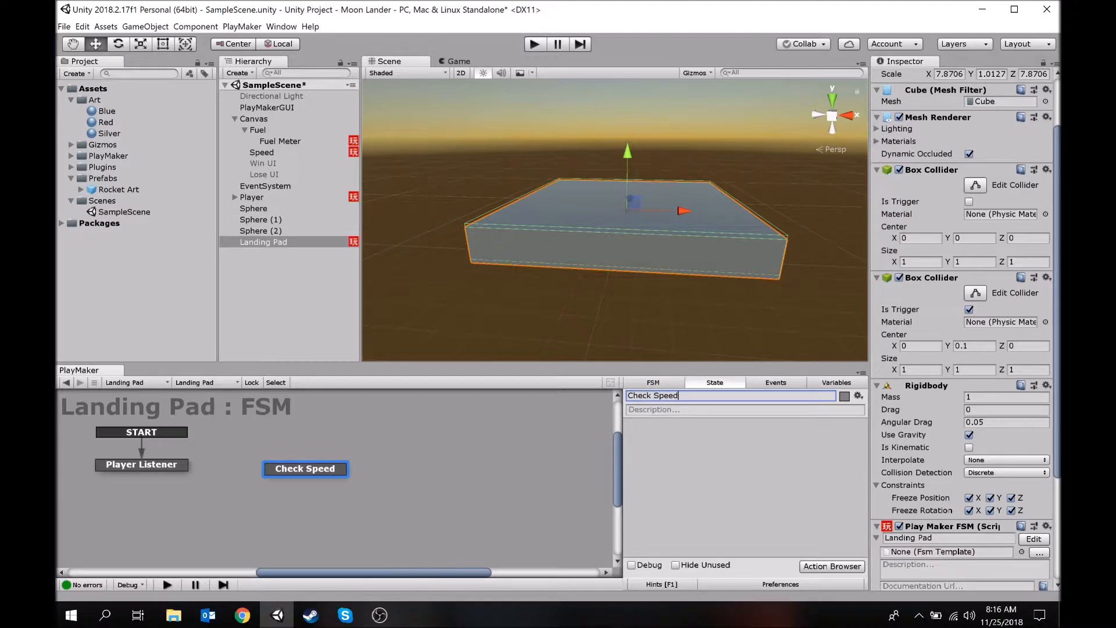
Step: Add two states named Good and Bad beyond Check Speed, arranging Good above Bad
{"action": "right_click", "coordinate": [410, 456]}
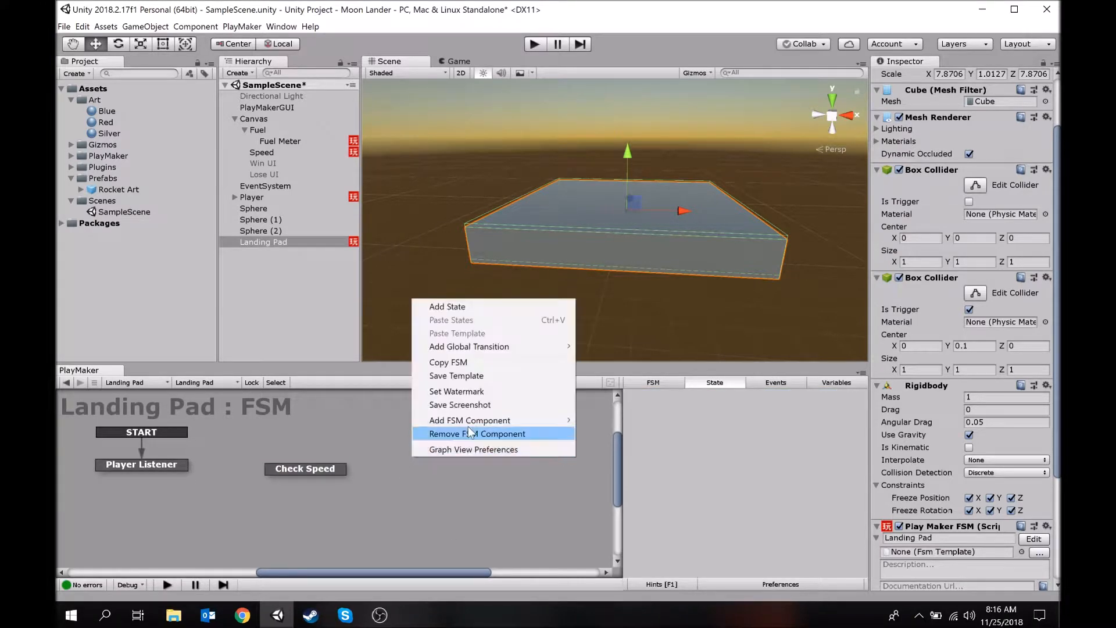
{"action": "left_click", "coordinate": [464, 309]}
{"action": "type", "text": "Good"}
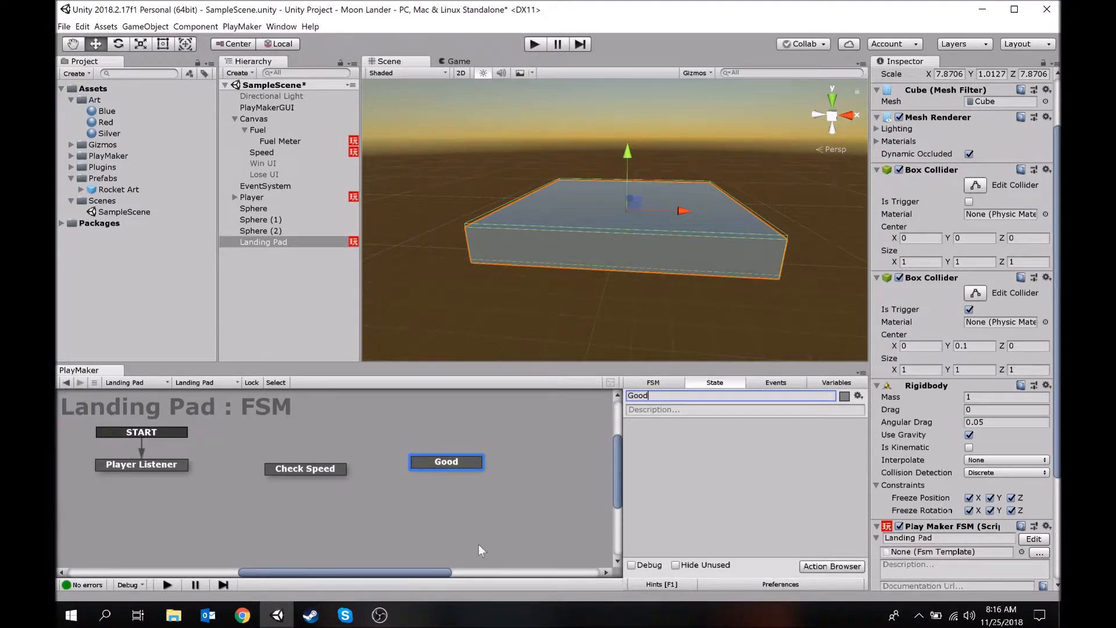
{"action": "left_click", "coordinate": [462, 539]}
{"action": "right_click", "coordinate": [449, 539]}
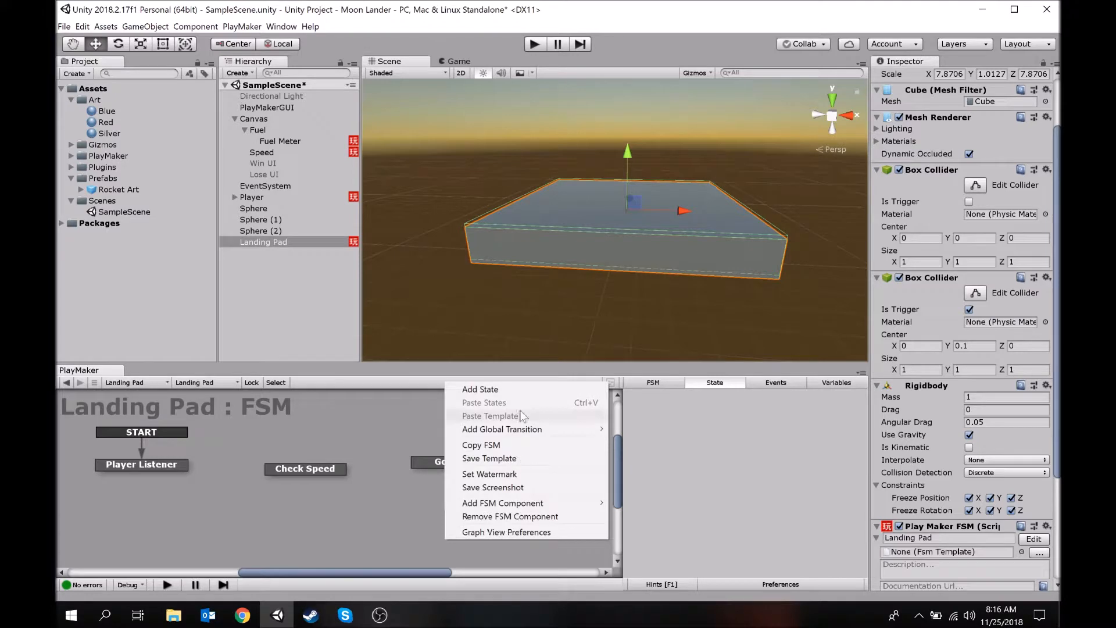
{"action": "left_click", "coordinate": [491, 385]}
{"action": "type", "text": "Bad"}
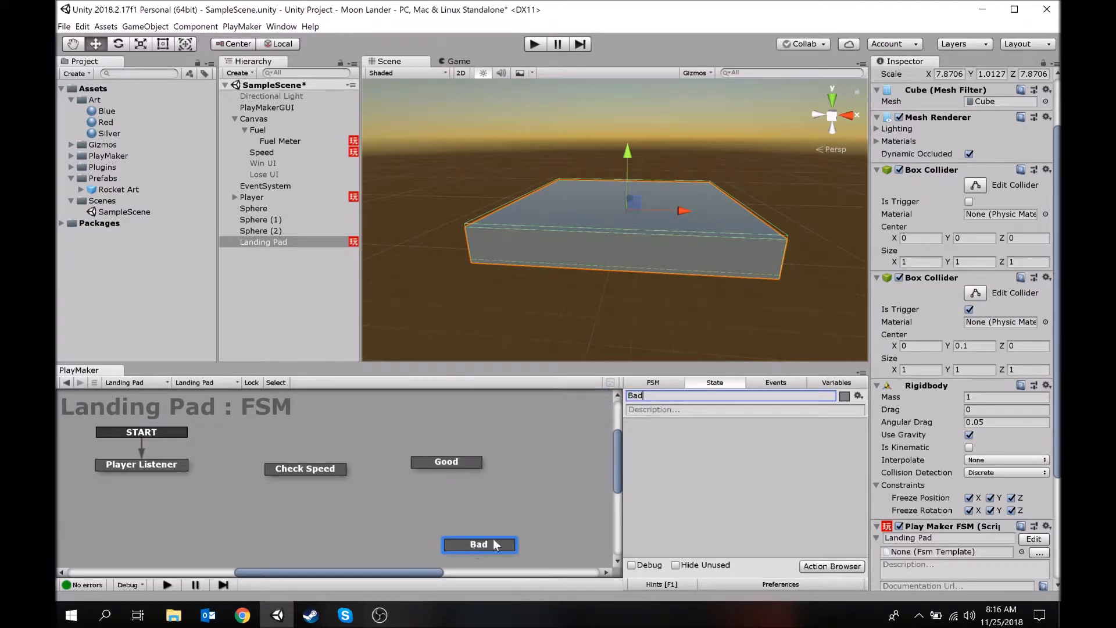
{"action": "left_click_drag", "start_coordinate": [494, 545], "coordinate": [451, 514]}
{"action": "left_click_drag", "start_coordinate": [445, 464], "coordinate": [458, 450]}
{"action": "left_click_drag", "start_coordinate": [448, 518], "coordinate": [466, 514]}
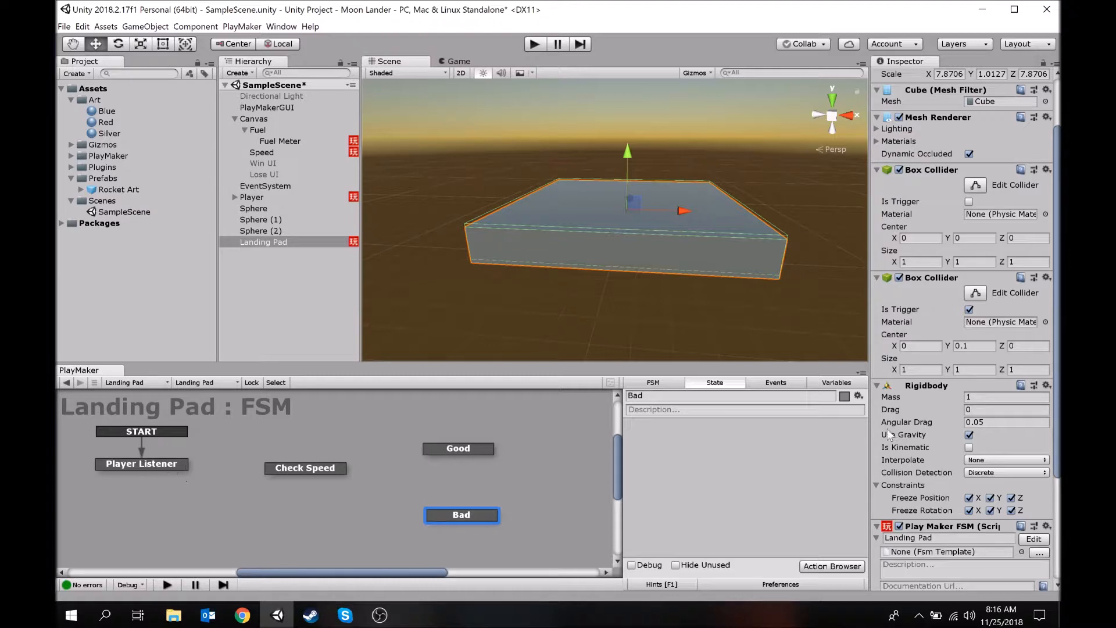
Step: Create an event named Collision in the Landing Pad FSM
{"action": "left_click", "coordinate": [778, 384]}
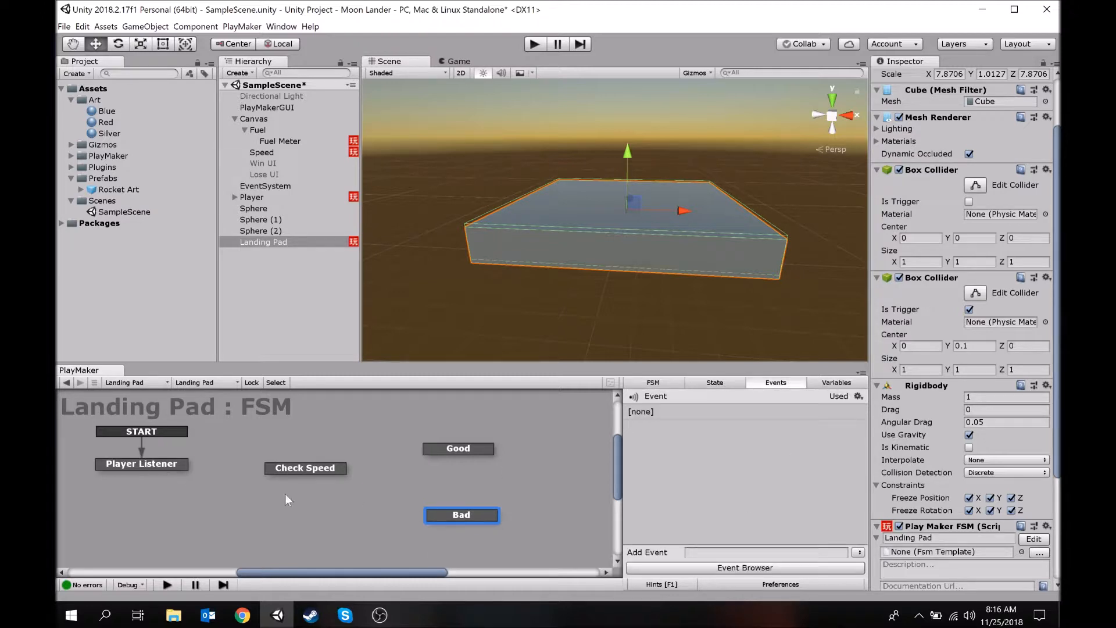
{"action": "left_click", "coordinate": [755, 552]}
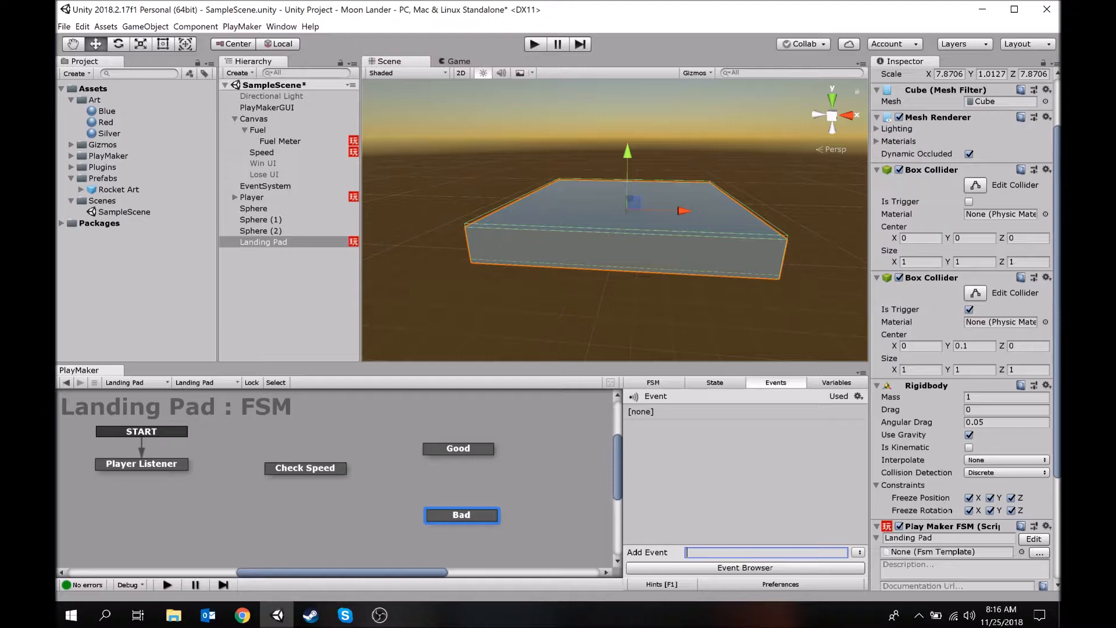
{"action": "type", "text": "Collision"}
{"action": "key", "text": "Return"}
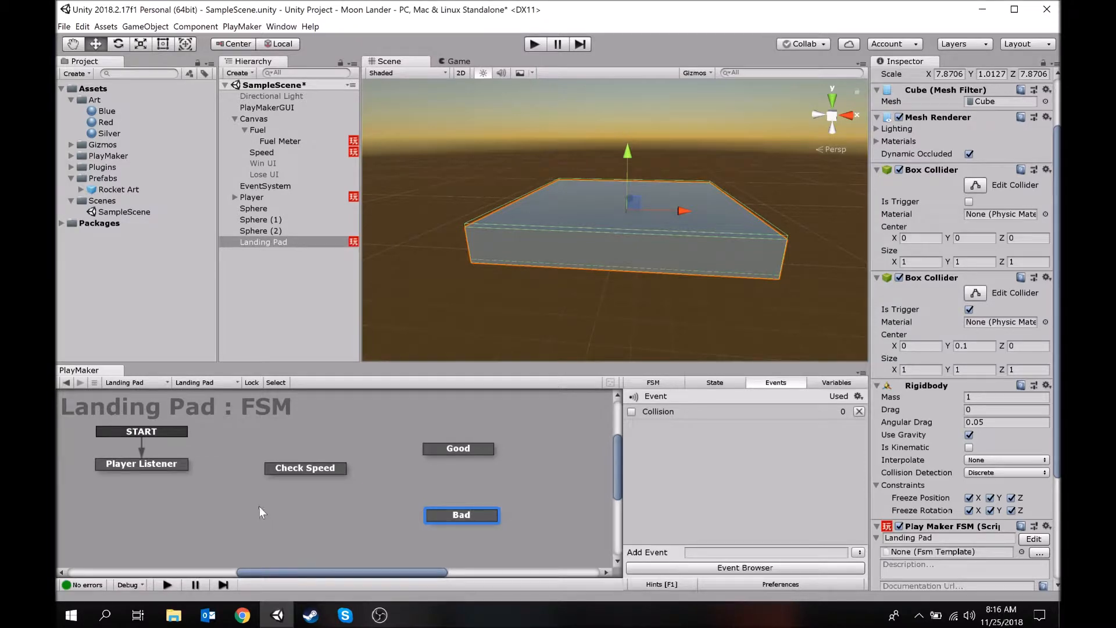
Step: Add a Collision transition to the Player Listener state and connect it to Check Speed
{"action": "left_click", "coordinate": [161, 464]}
{"action": "right_click", "coordinate": [159, 464]}
{"action": "mouse_move", "coordinate": [200, 470]}
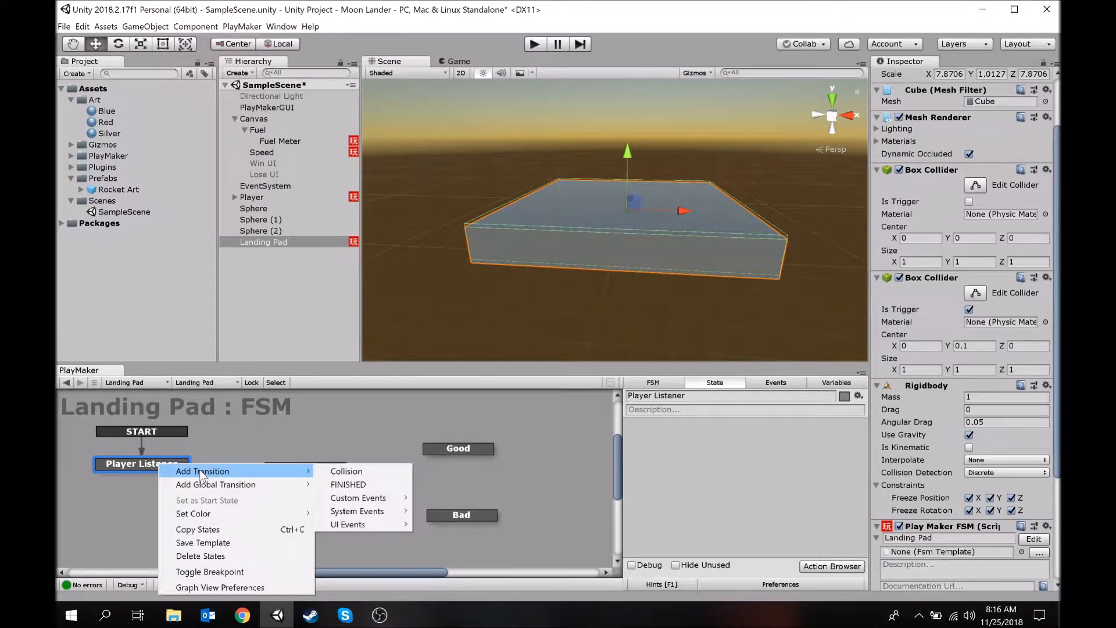
{"action": "left_click", "coordinate": [365, 472]}
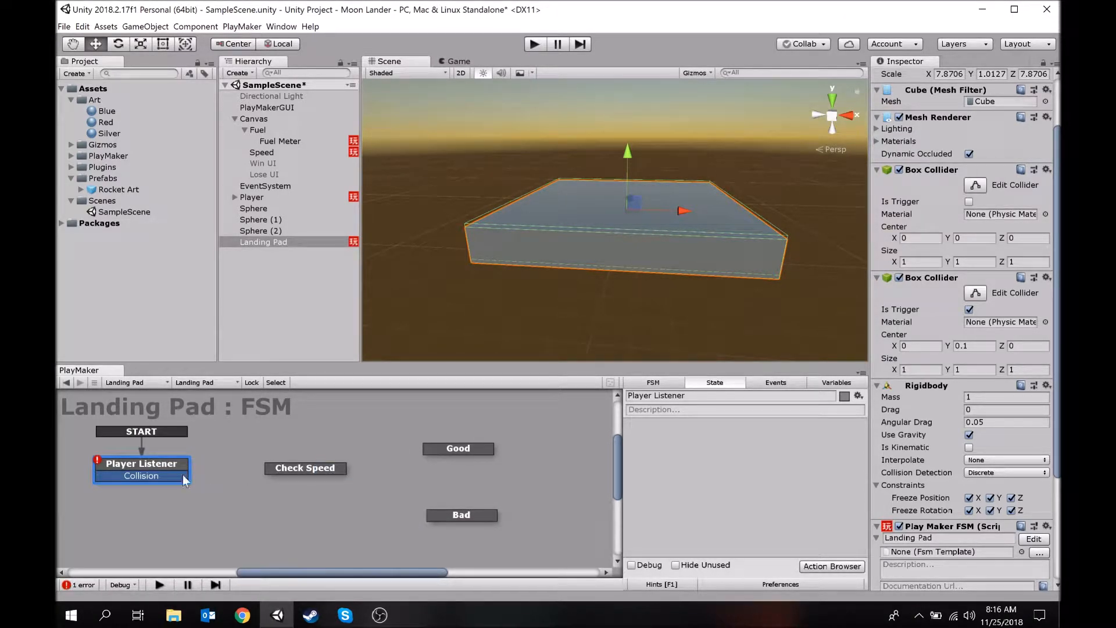
{"action": "left_click_drag", "start_coordinate": [180, 476], "coordinate": [312, 474]}
{"action": "left_click", "coordinate": [285, 469]}
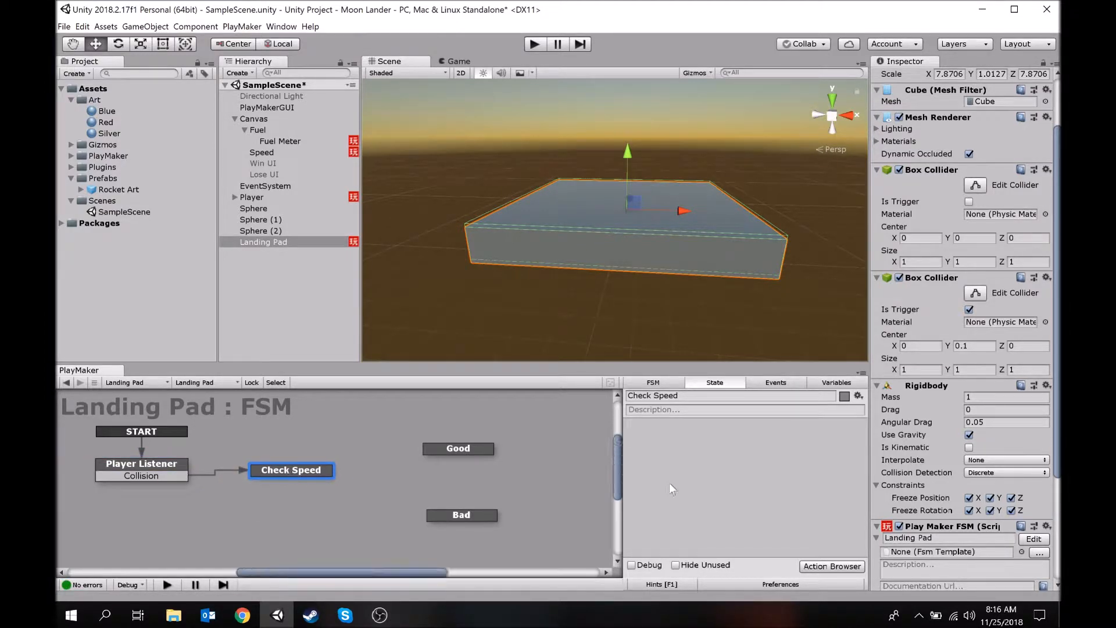
Step: Create two more FSM events named Good and Bad
{"action": "left_click", "coordinate": [775, 382]}
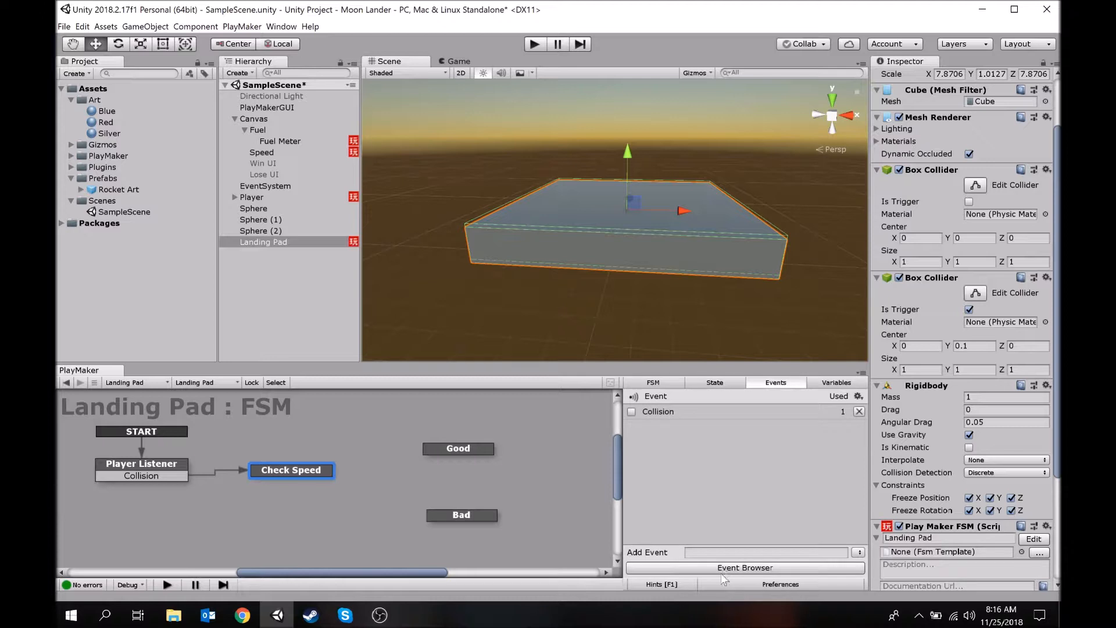
{"action": "left_click", "coordinate": [726, 553]}
{"action": "type", "text": "Good"}
{"action": "key", "text": "Return"}
{"action": "left_click", "coordinate": [725, 553]}
{"action": "type", "text": "Bad"}
{"action": "key", "text": "Return"}
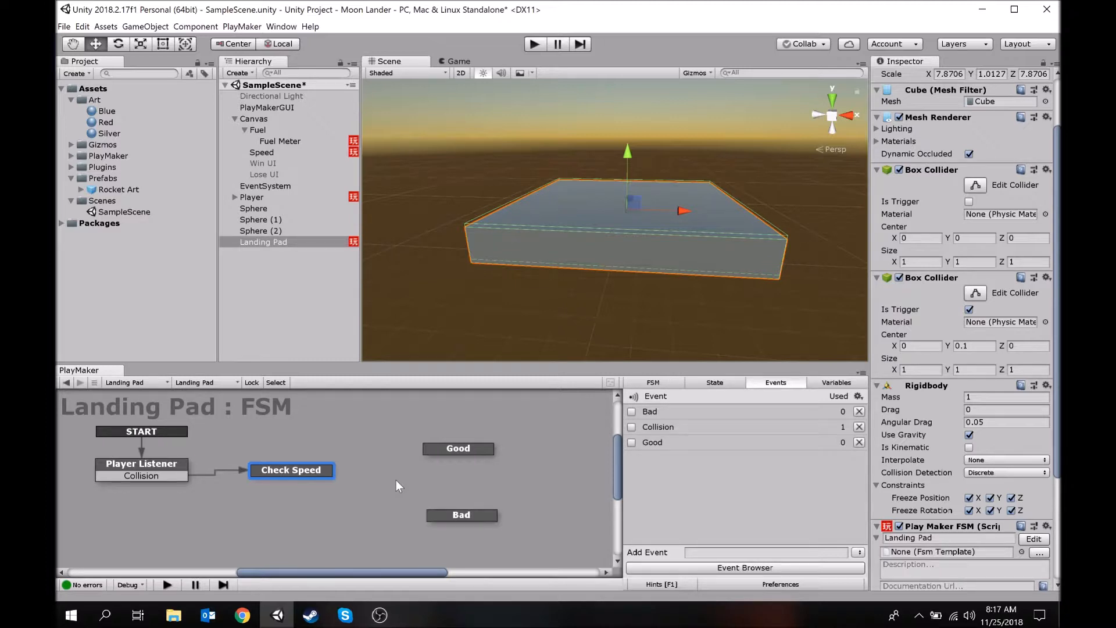
Step: Add a Good transition and a Bad transition to the Check Speed state
{"action": "right_click", "coordinate": [293, 470]}
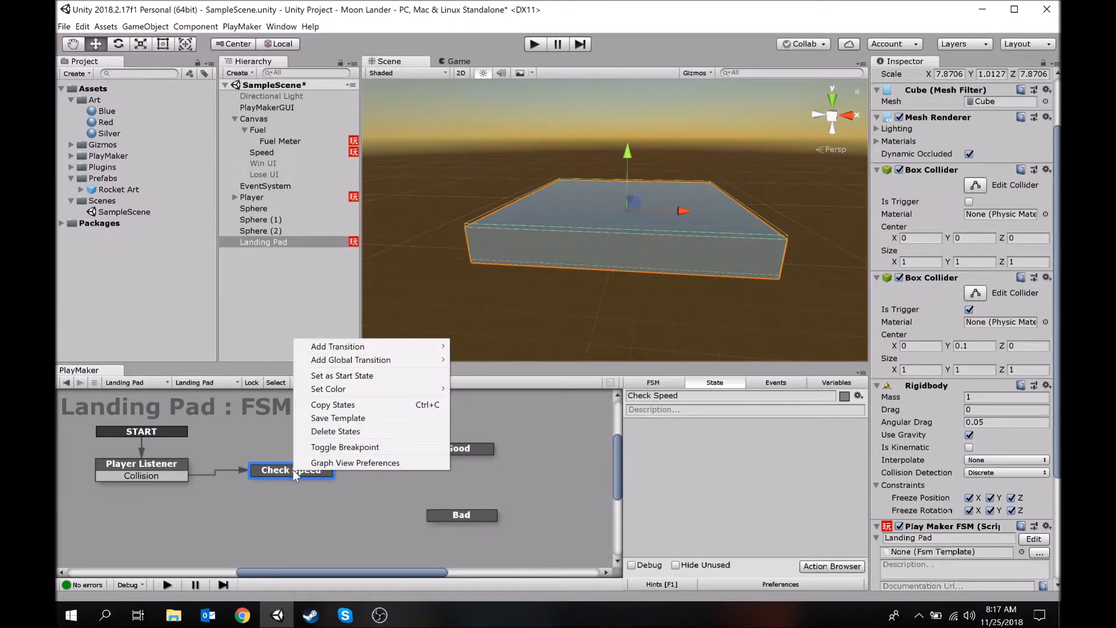
{"action": "mouse_move", "coordinate": [412, 346]}
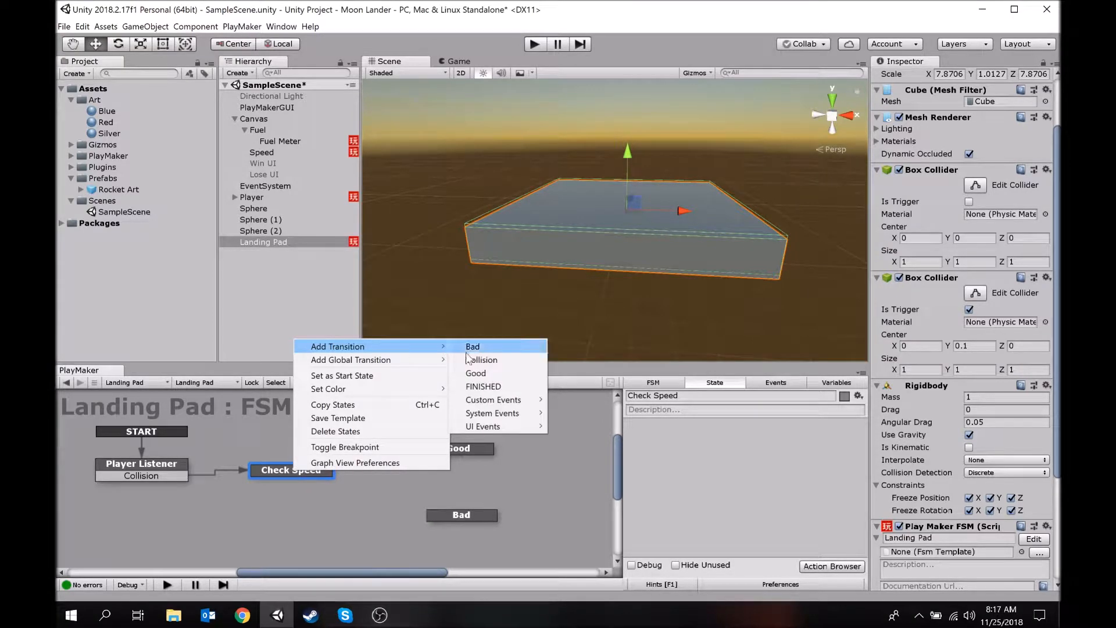
{"action": "left_click", "coordinate": [481, 373]}
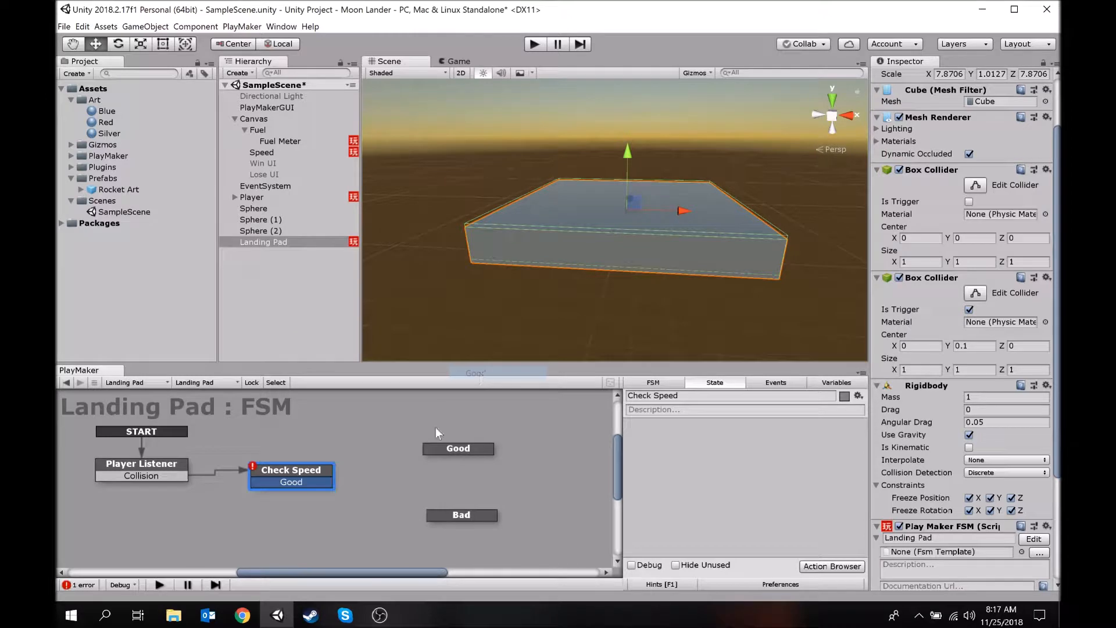
{"action": "left_click", "coordinate": [296, 524]}
{"action": "left_click", "coordinate": [312, 468]}
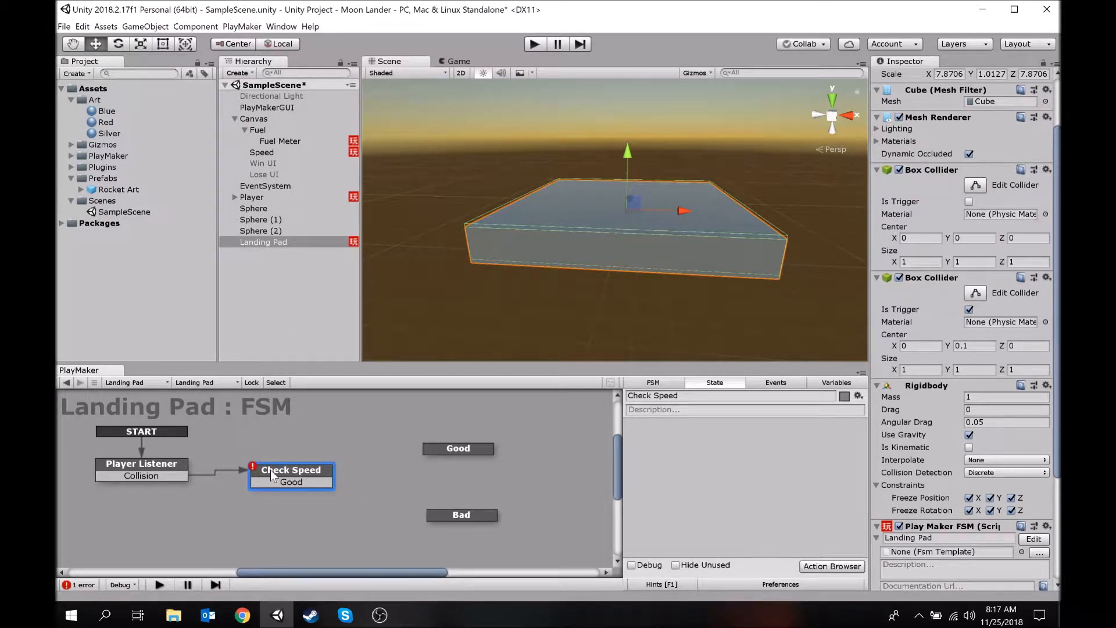
{"action": "right_click", "coordinate": [292, 469]}
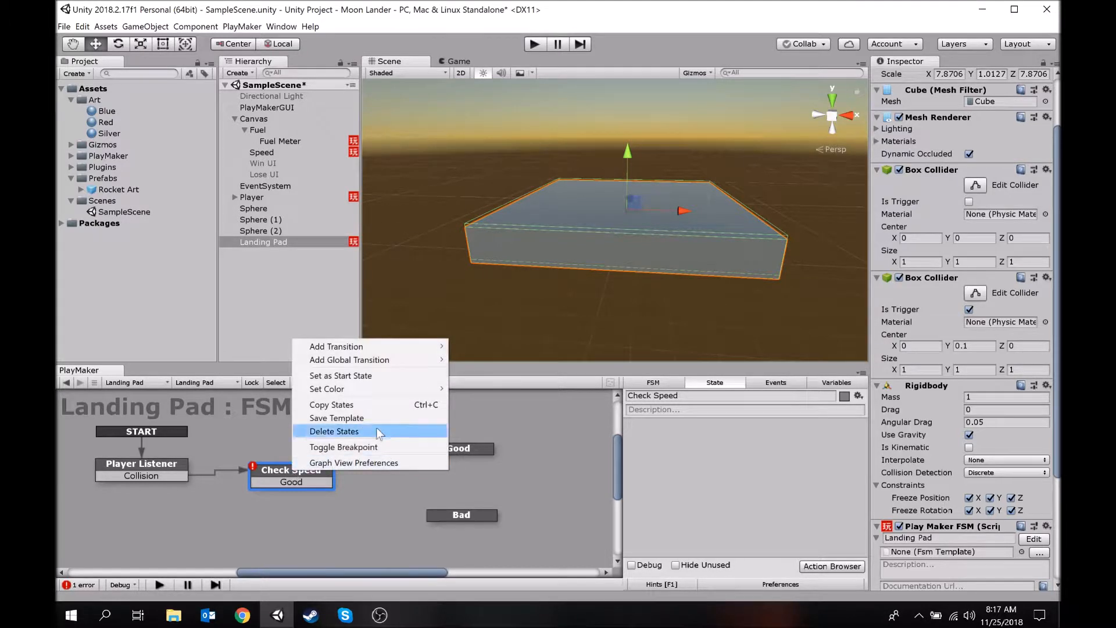
{"action": "mouse_move", "coordinate": [366, 347]}
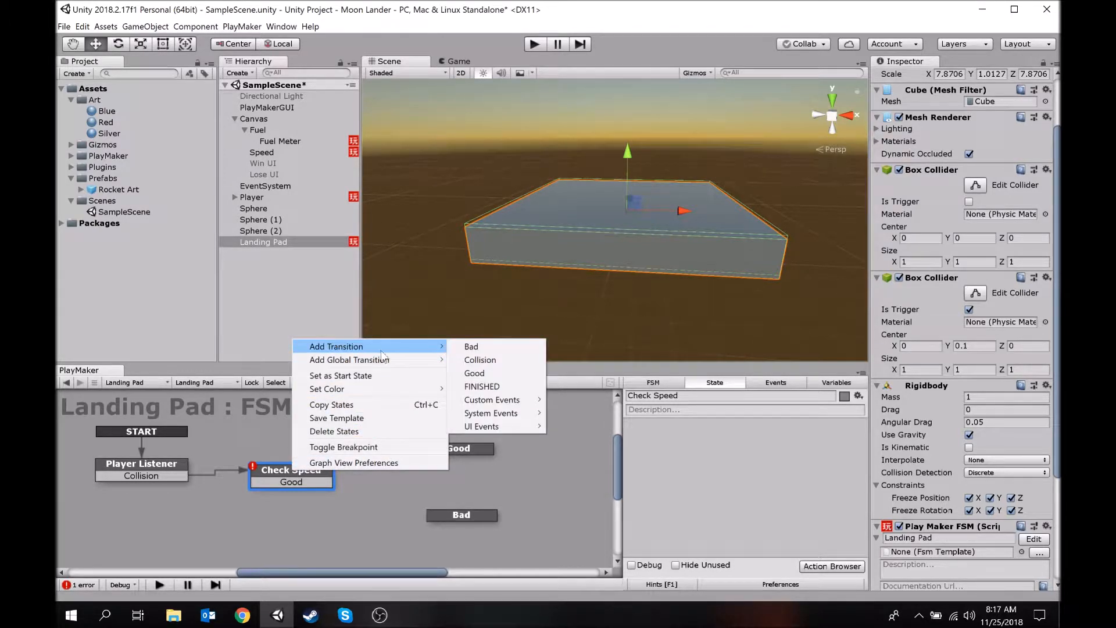
{"action": "left_click", "coordinate": [479, 346]}
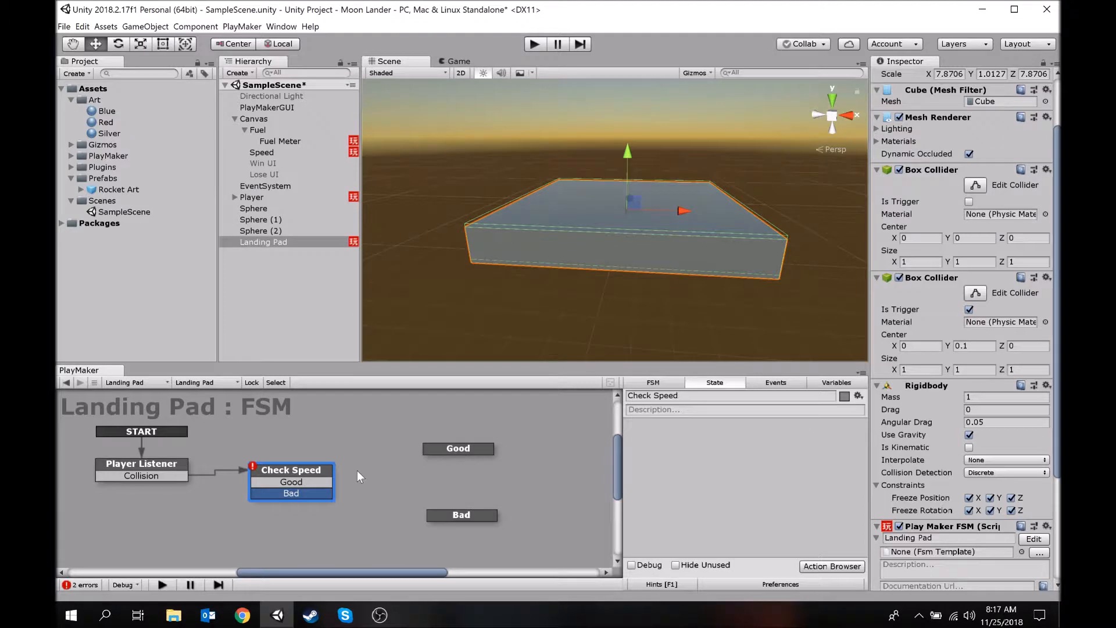
Step: Switch the Good transition of the Check Speed state to the Bad event
{"action": "left_click", "coordinate": [329, 471]}
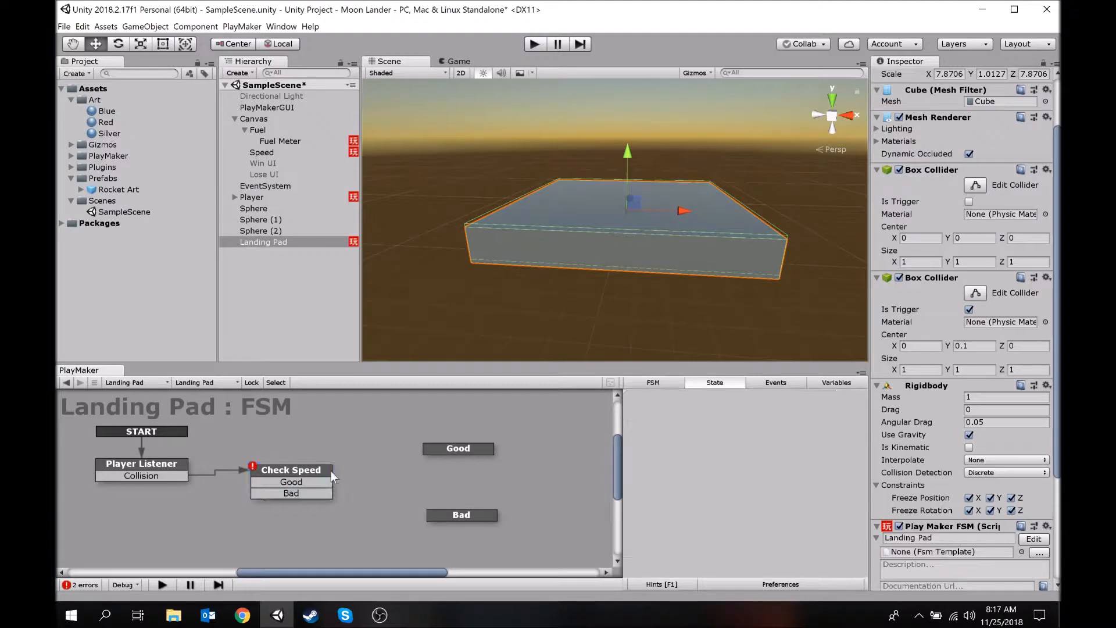
{"action": "right_click", "coordinate": [300, 483]}
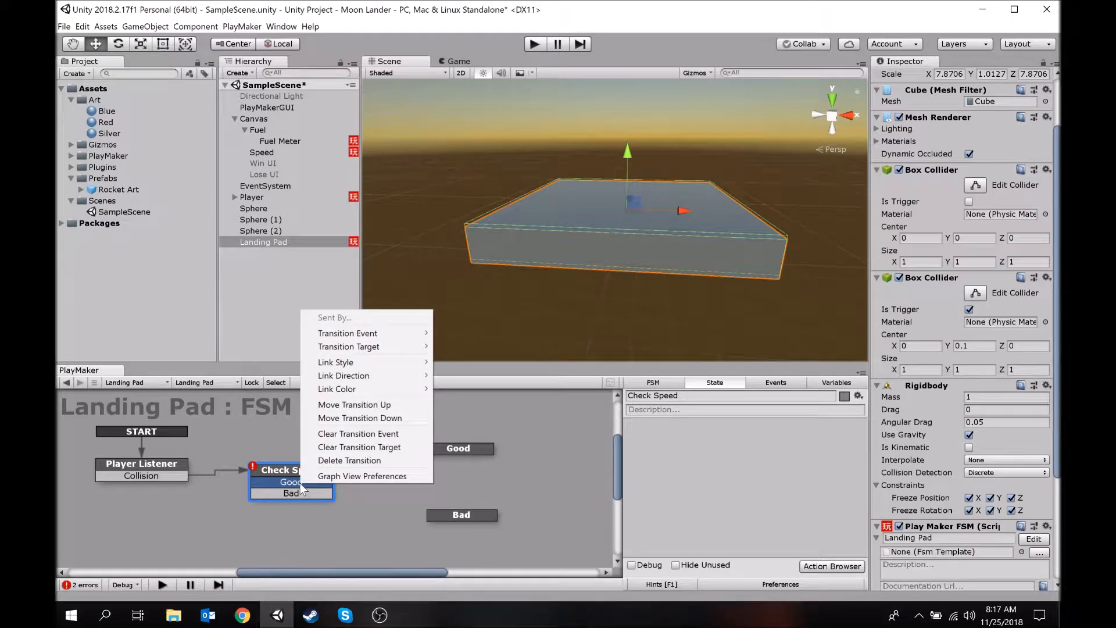
{"action": "mouse_move", "coordinate": [368, 337]}
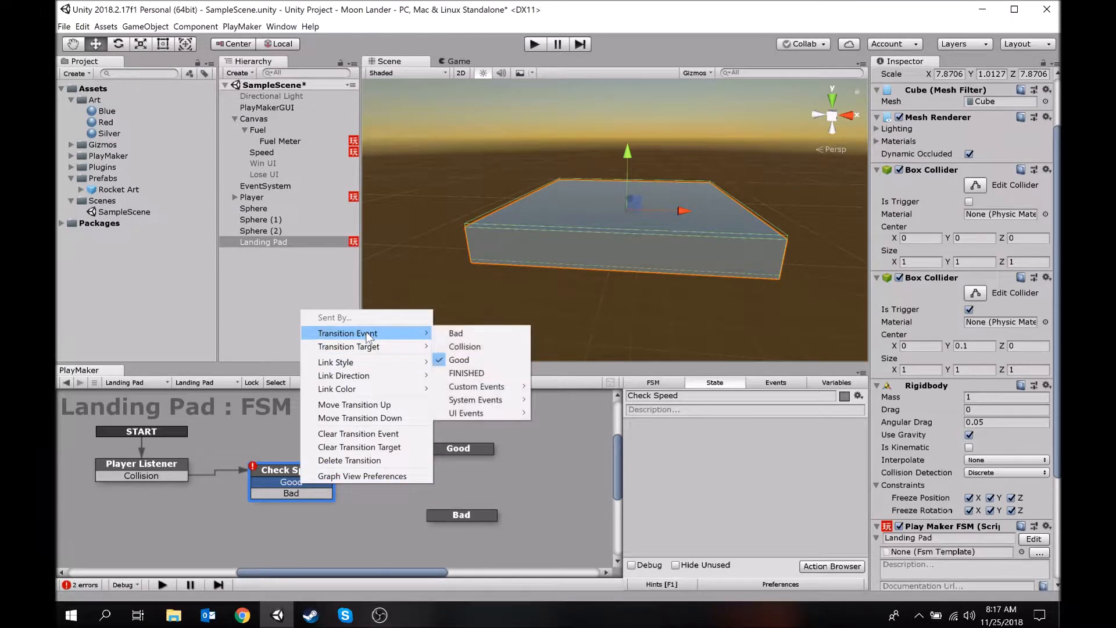
{"action": "left_click", "coordinate": [458, 333]}
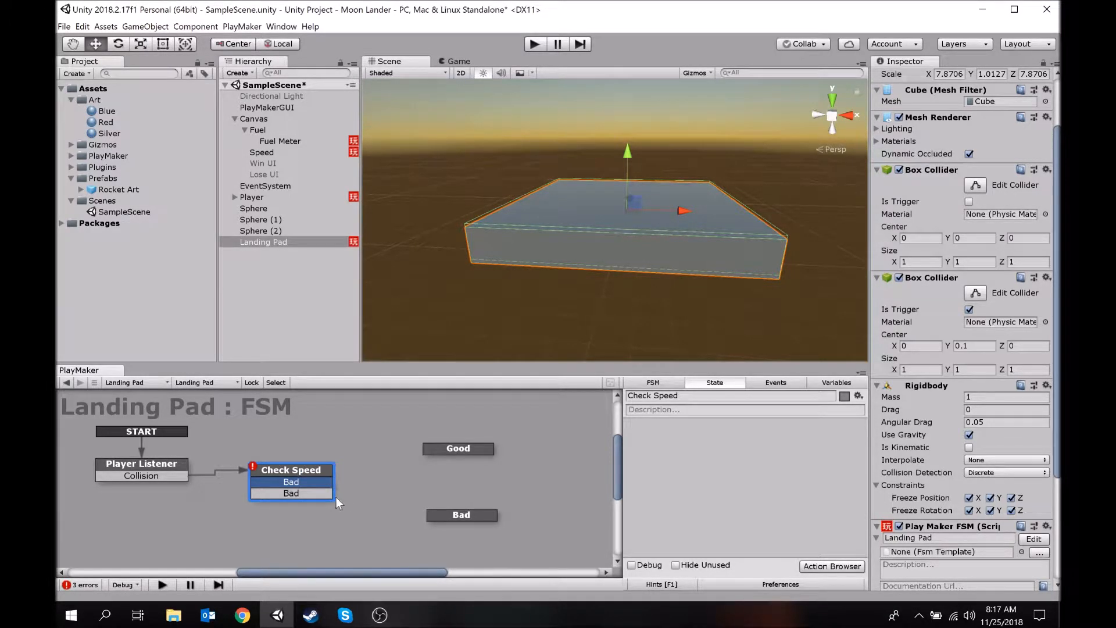
Step: Set the upper transition of the Check Speed state back to the Good event
{"action": "right_click", "coordinate": [310, 491]}
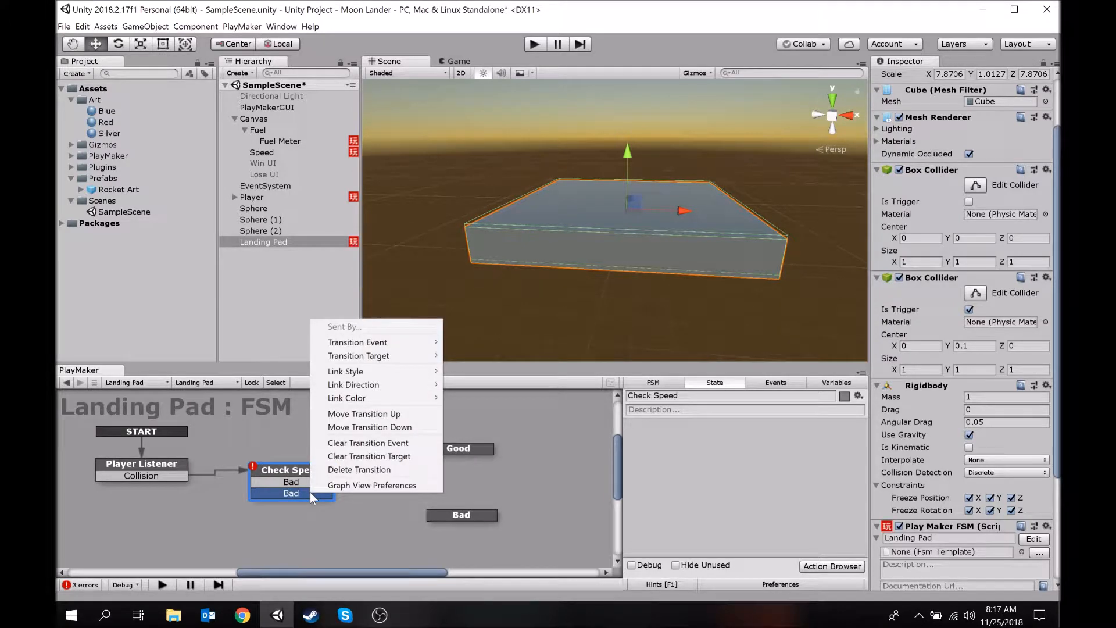
{"action": "left_click", "coordinate": [299, 479]}
{"action": "right_click", "coordinate": [299, 479]}
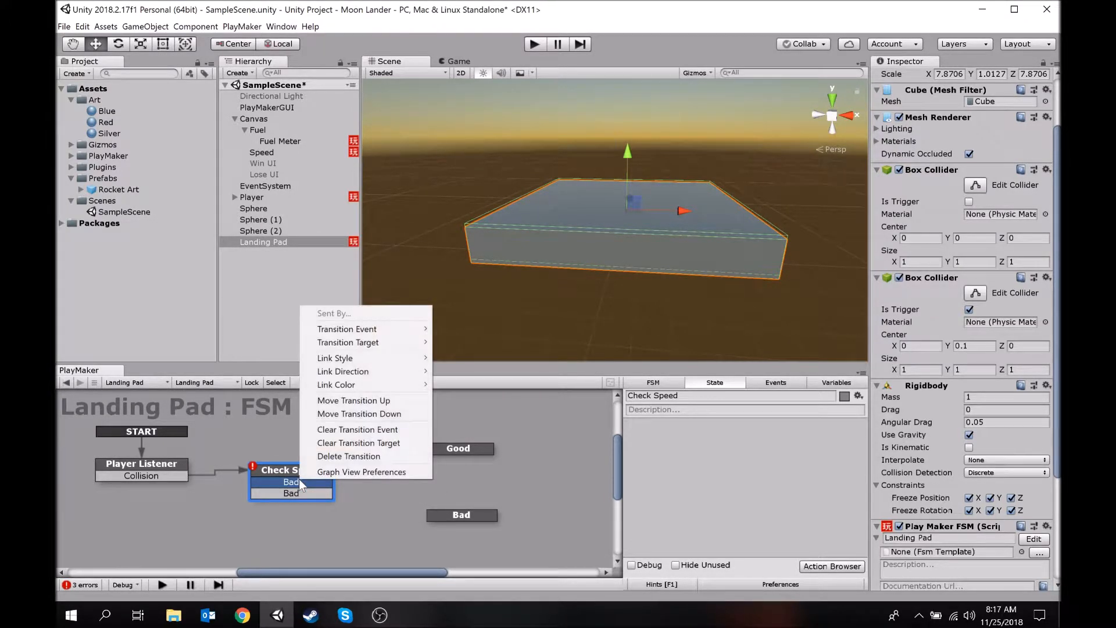
{"action": "mouse_move", "coordinate": [378, 330]}
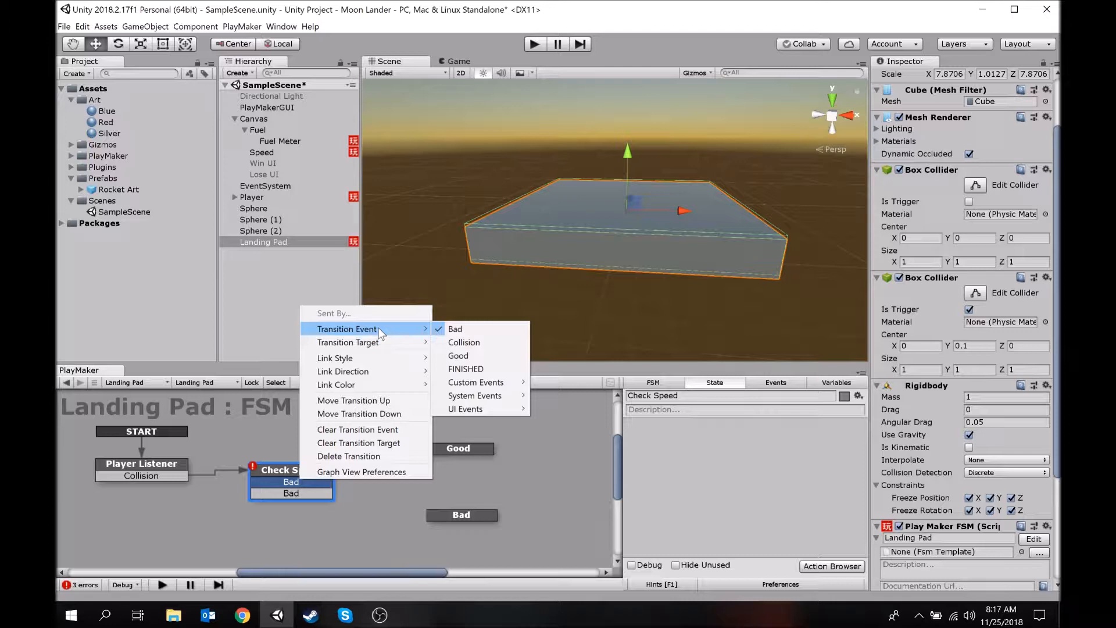
{"action": "left_click", "coordinate": [459, 355]}
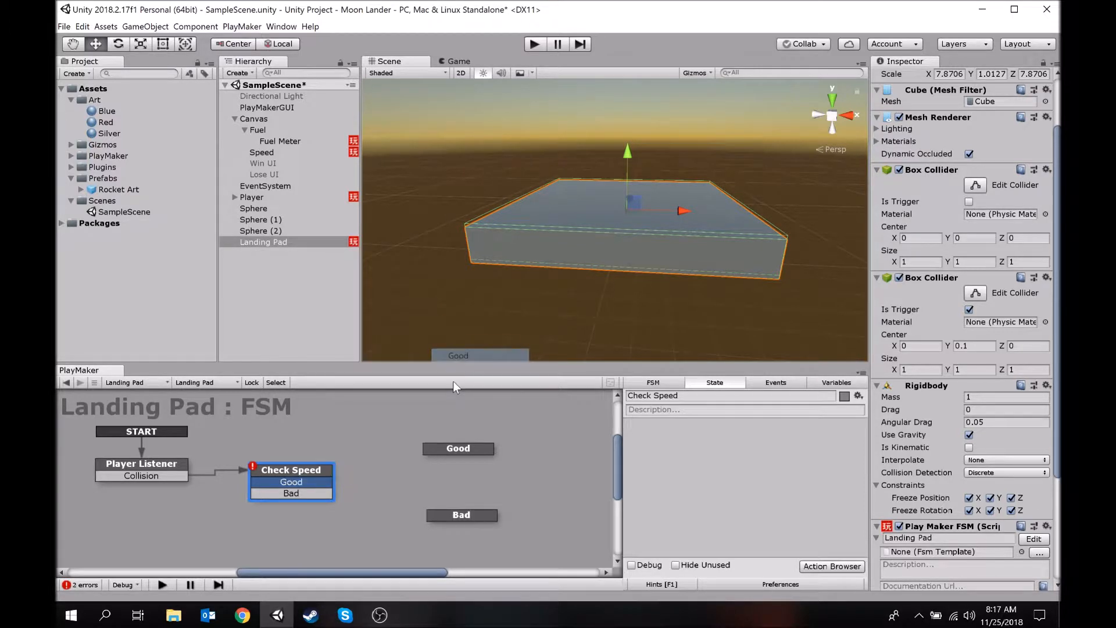
{"action": "left_click", "coordinate": [299, 479]}
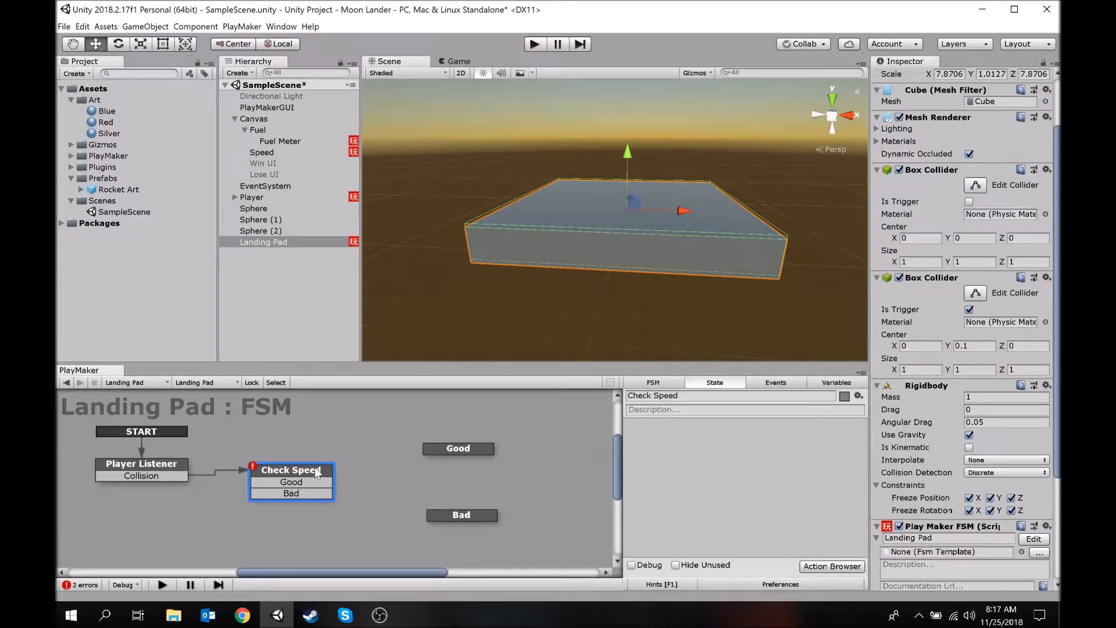
{"action": "right_click", "coordinate": [297, 476]}
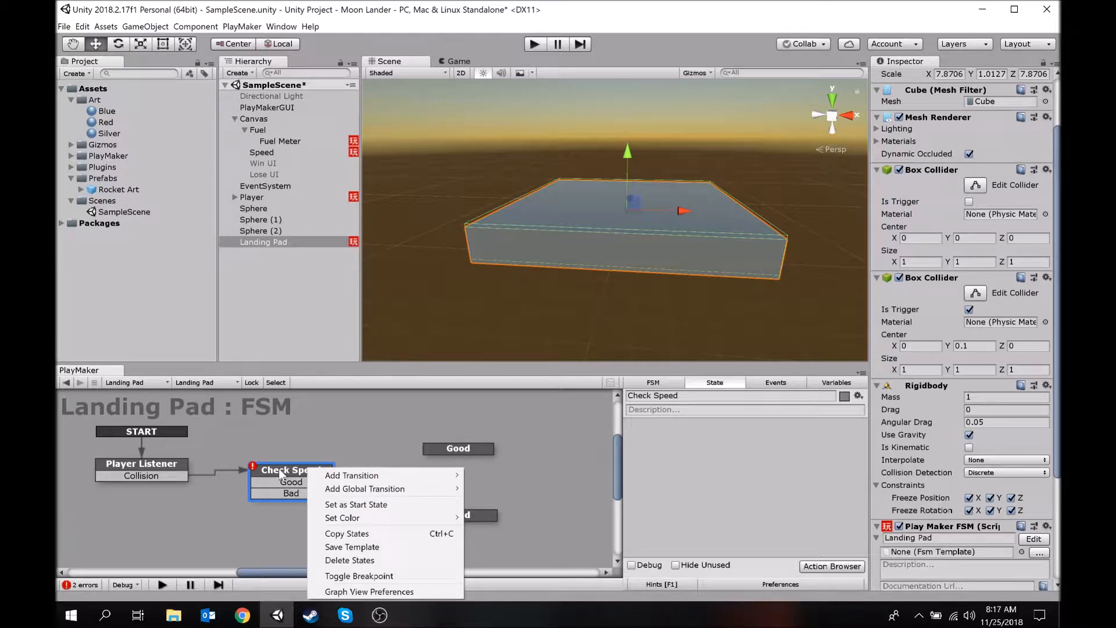
{"action": "left_click", "coordinate": [352, 448]}
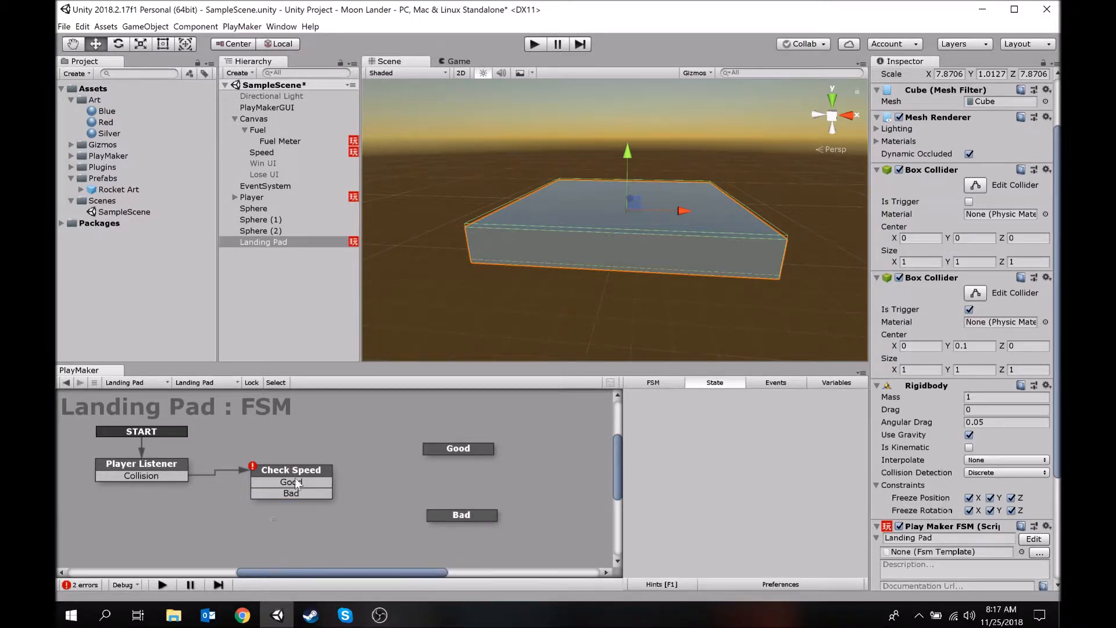
Step: Connect Check Speed's Good transition to the Good state and its Bad transition to the Bad state
{"action": "mouse_move", "coordinate": [316, 480]}
{"action": "left_mouse_down"}
{"action": "mouse_move", "coordinate": [380, 486]}
{"action": "mouse_move", "coordinate": [442, 449]}
{"action": "left_mouse_up"}
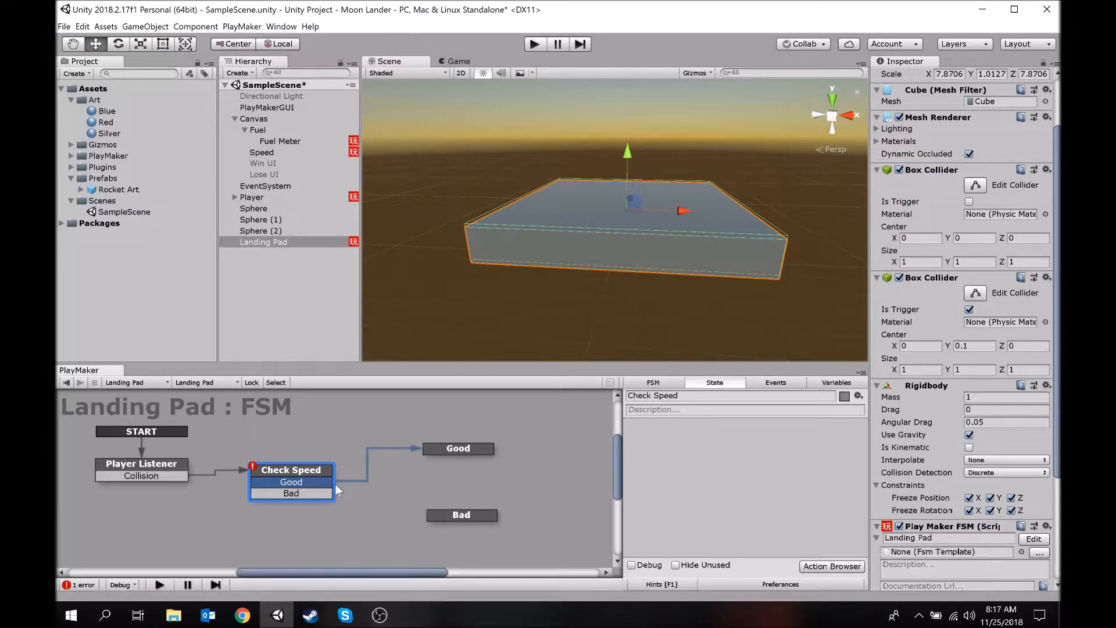
{"action": "left_click_drag", "start_coordinate": [317, 492], "coordinate": [372, 494]}
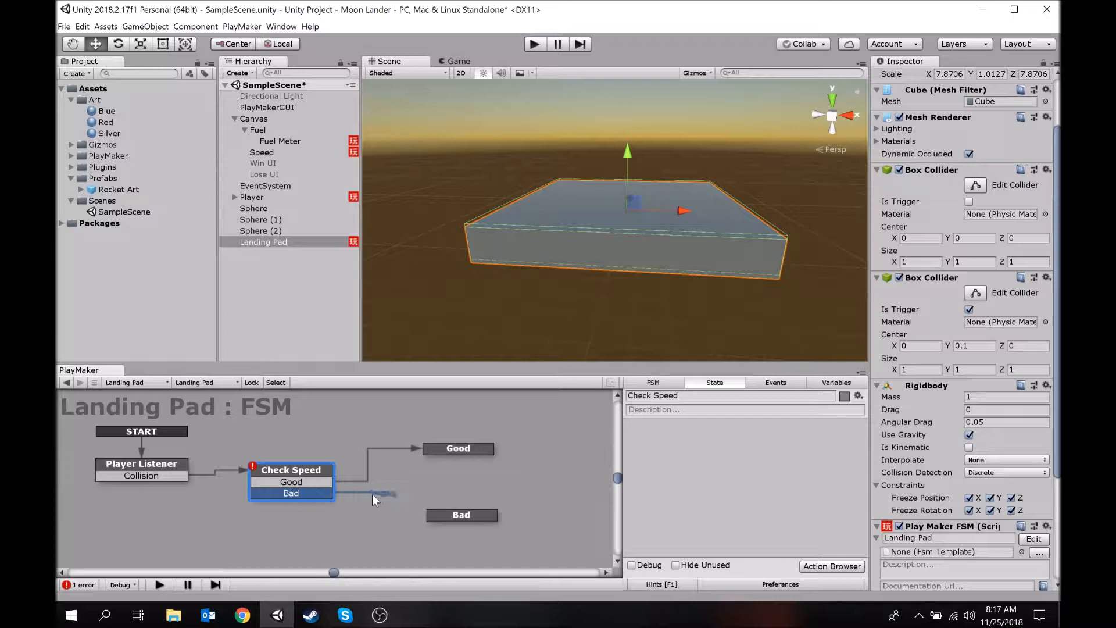
{"action": "left_click_drag", "start_coordinate": [428, 523], "coordinate": [444, 514]}
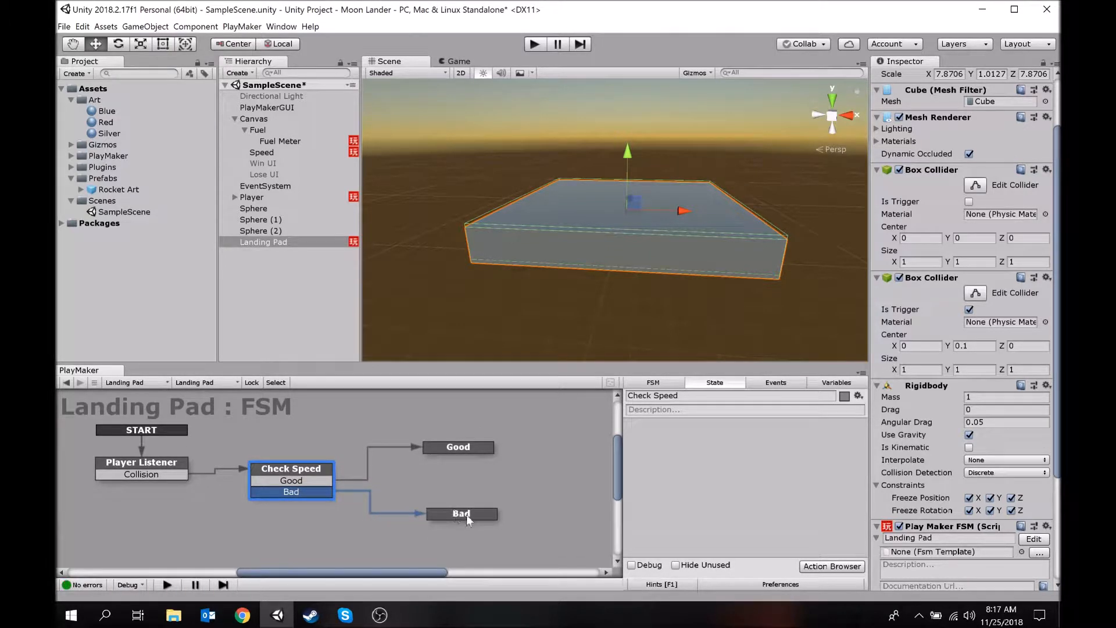
{"action": "left_click", "coordinate": [466, 515]}
{"action": "left_click_drag", "start_coordinate": [462, 449], "coordinate": [472, 447]}
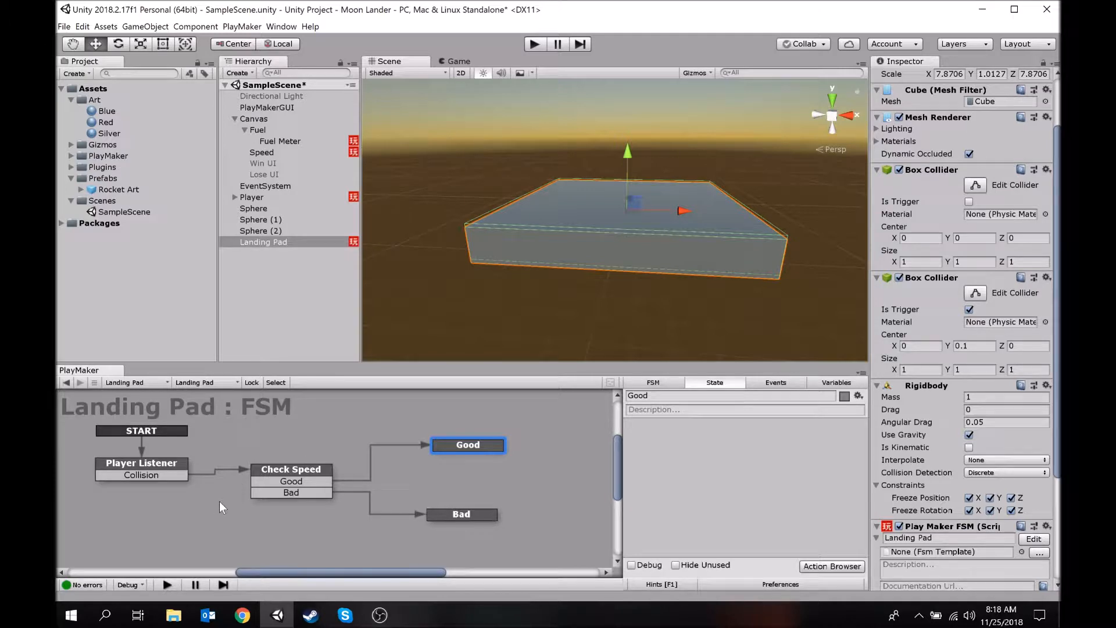
Step: Add a Trigger Event action to the Player Listener state and have it send the Collision event
{"action": "left_click", "coordinate": [156, 462]}
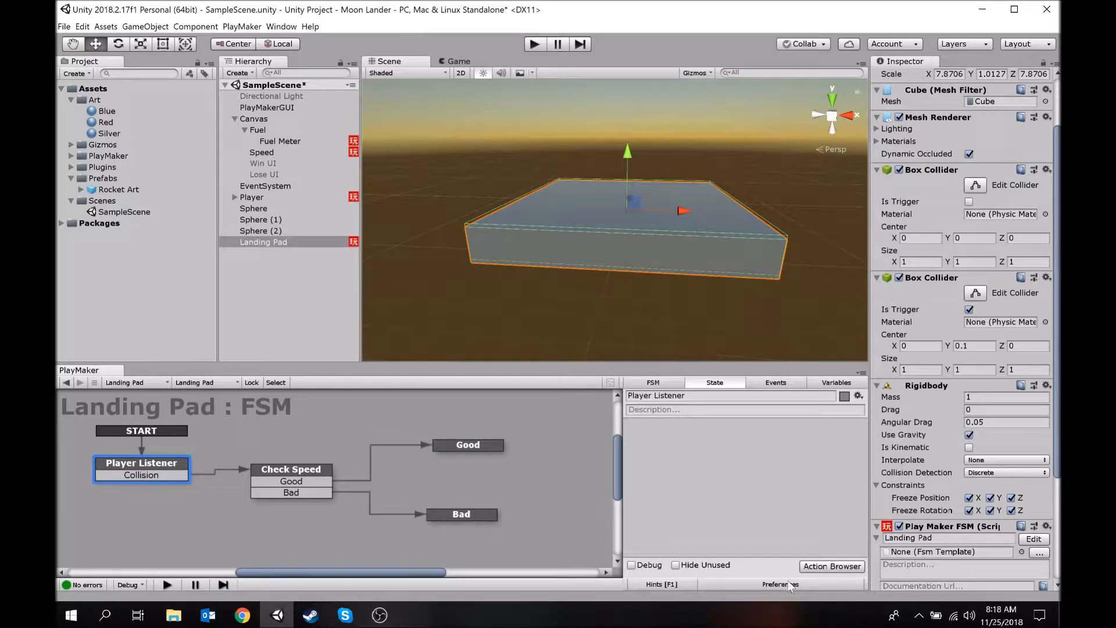
{"action": "left_click", "coordinate": [817, 562]}
{"action": "type", "text": "tr"}
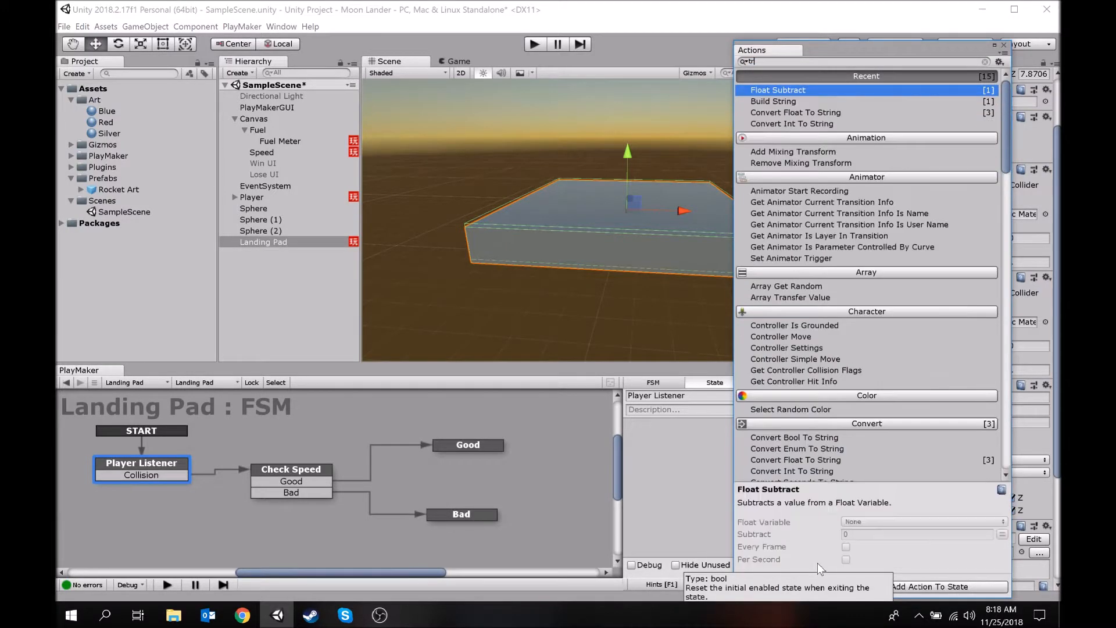
{"action": "type", "text": "igger event"}
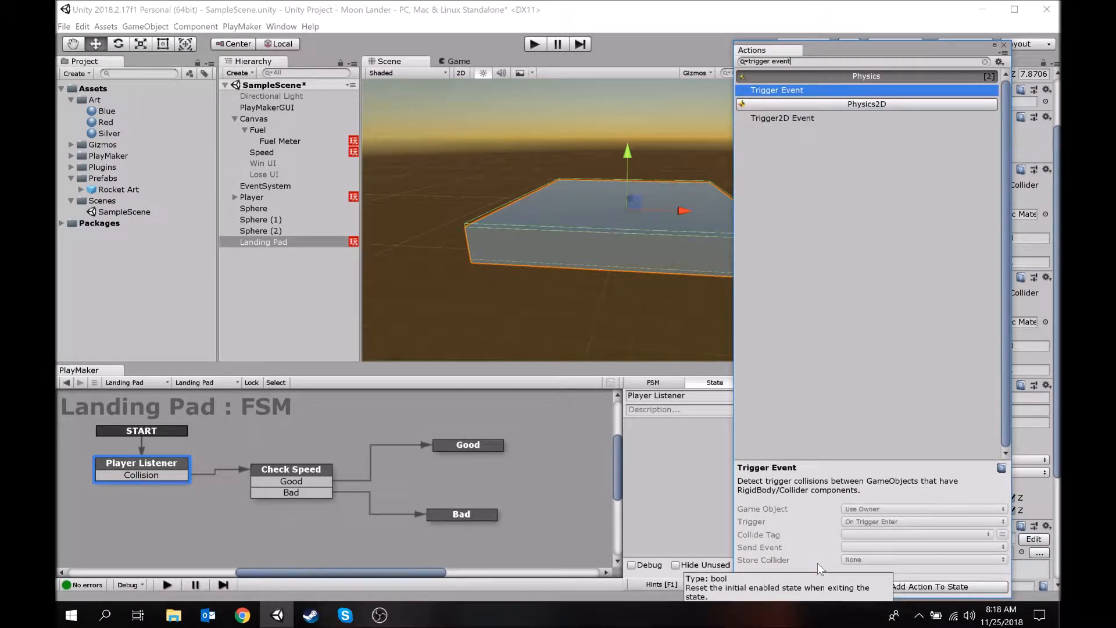
{"action": "key", "text": "Return"}
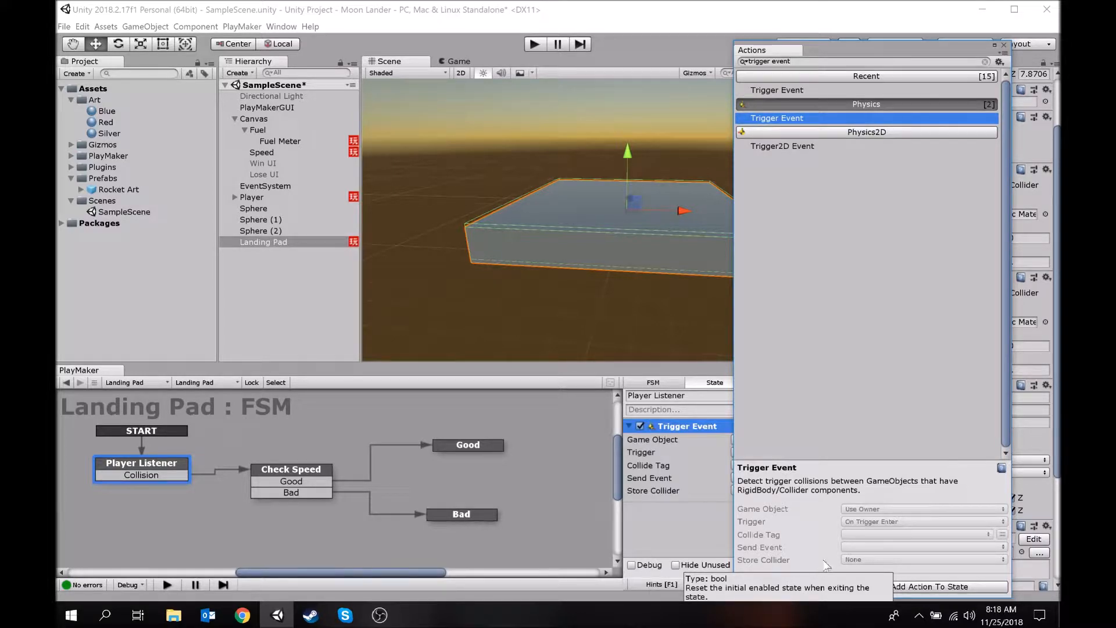
{"action": "left_click", "coordinate": [1004, 45]}
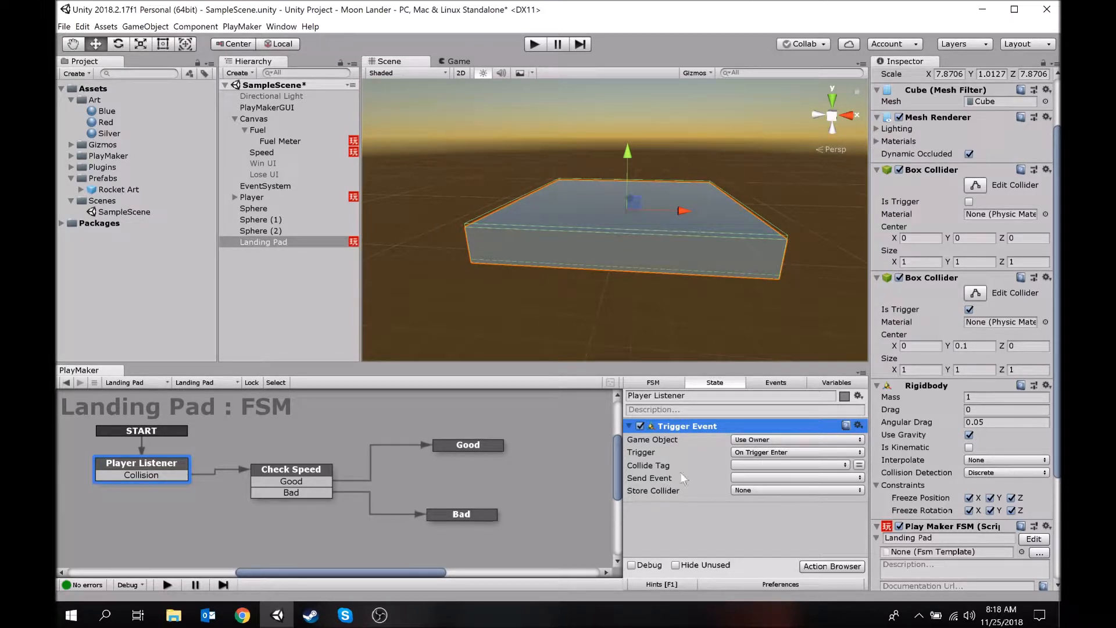
{"action": "left_click", "coordinate": [754, 476]}
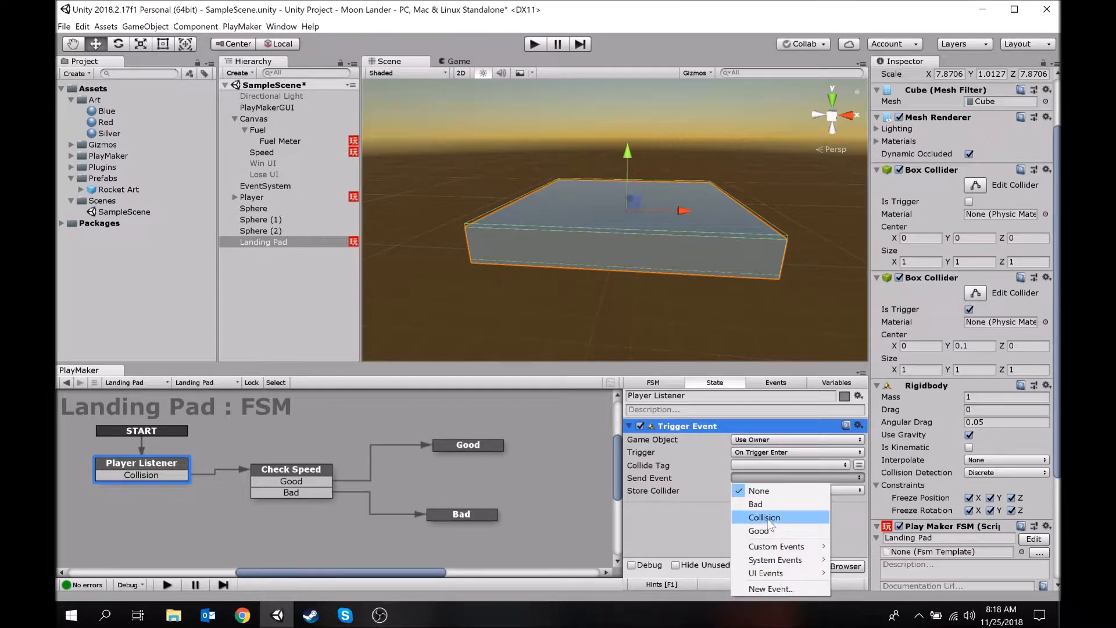
{"action": "left_click", "coordinate": [766, 518]}
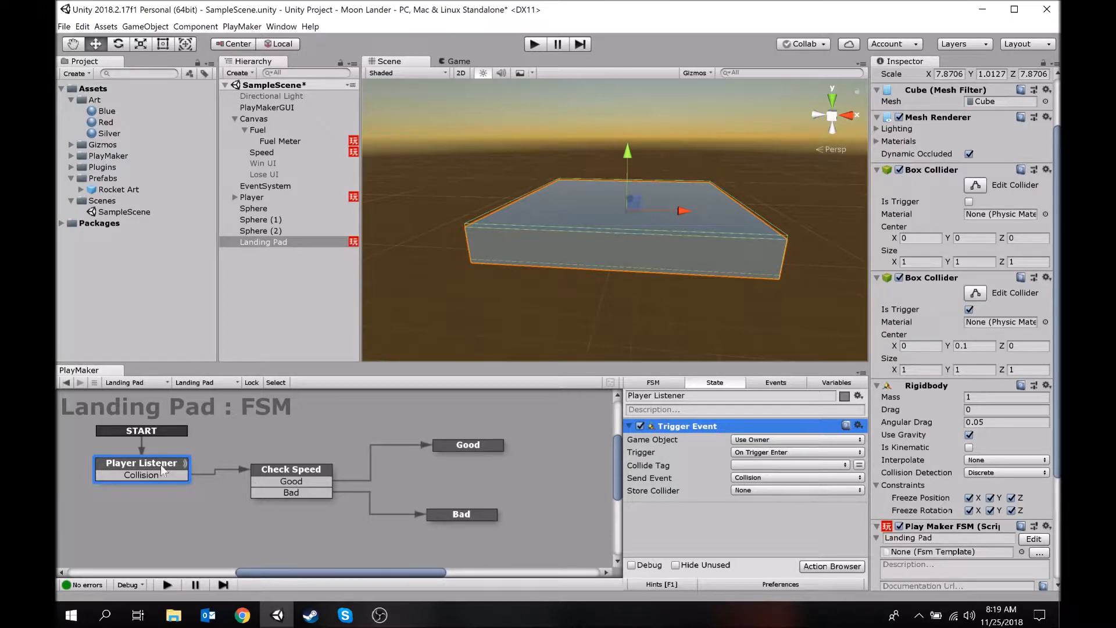
Step: Add a Float Compare action to the Check Speed state
{"action": "left_click", "coordinate": [288, 469]}
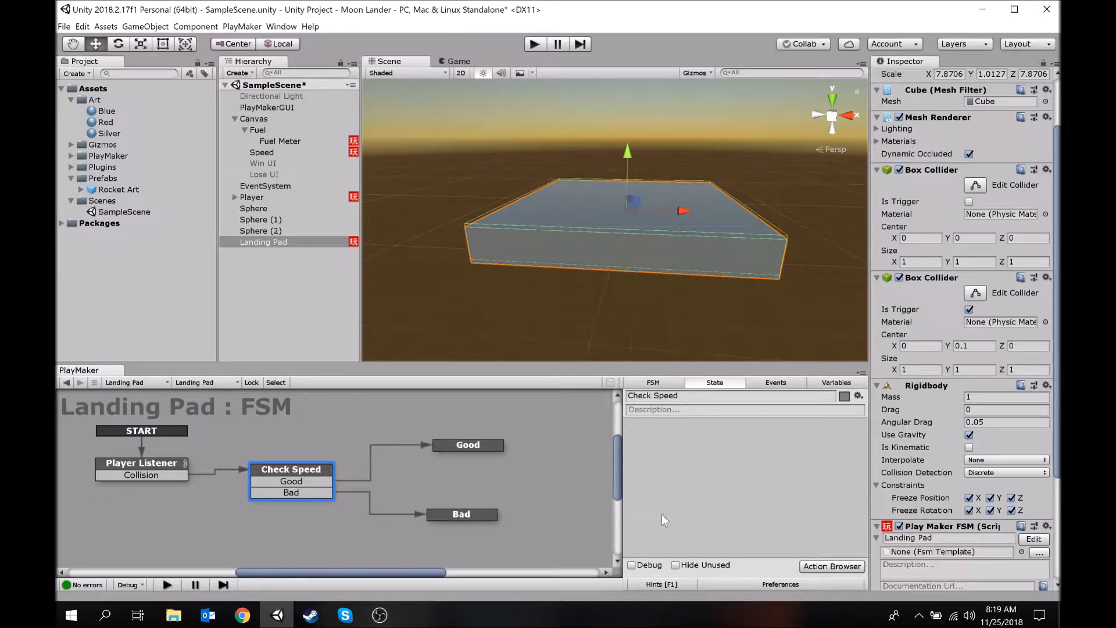
{"action": "left_click", "coordinate": [837, 565]}
{"action": "type", "text": "f"}
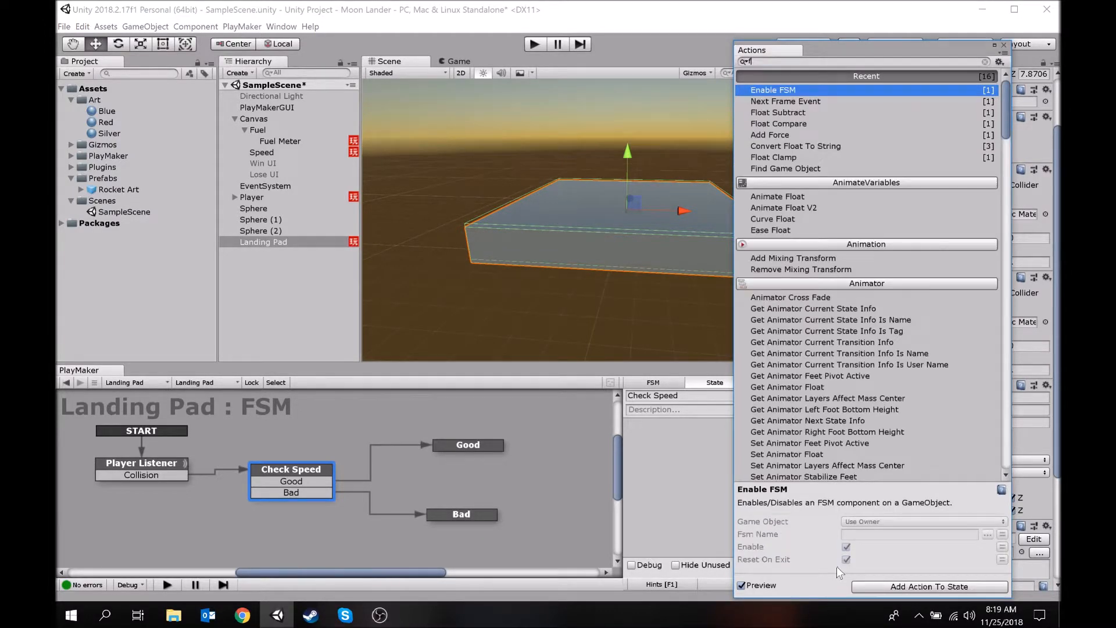
{"action": "type", "text": "loat com"}
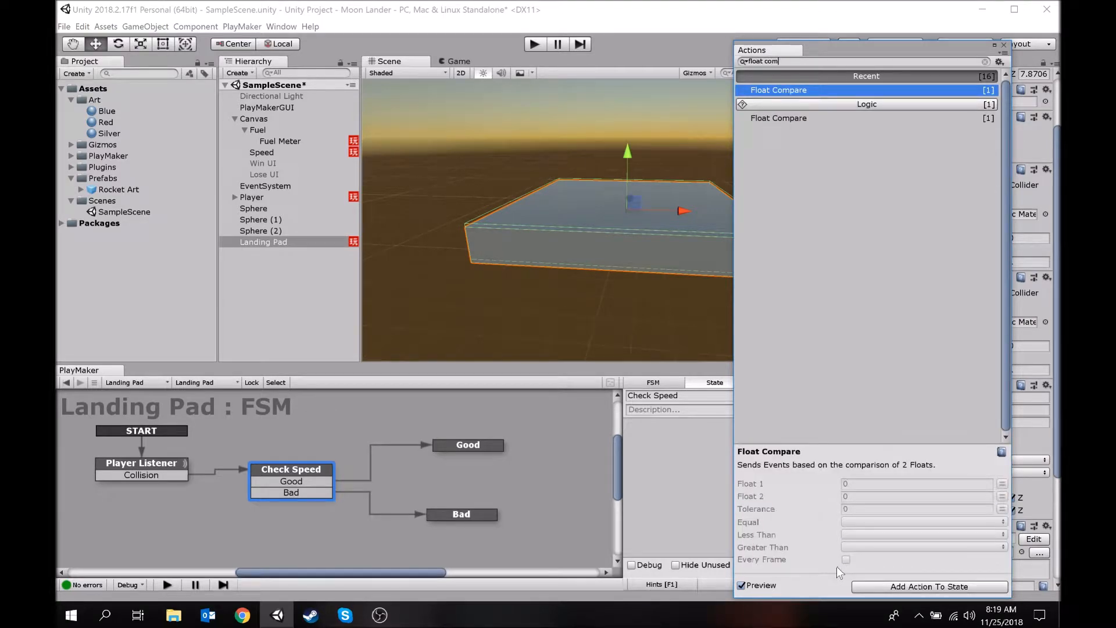
{"action": "key", "text": "Return"}
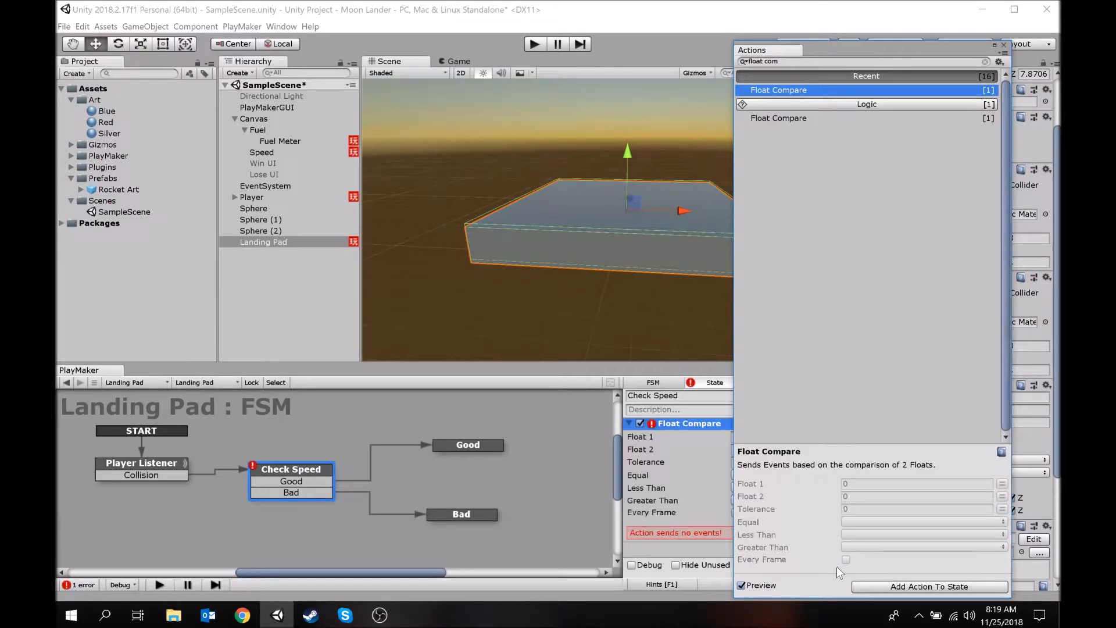
{"action": "left_click", "coordinate": [1004, 45]}
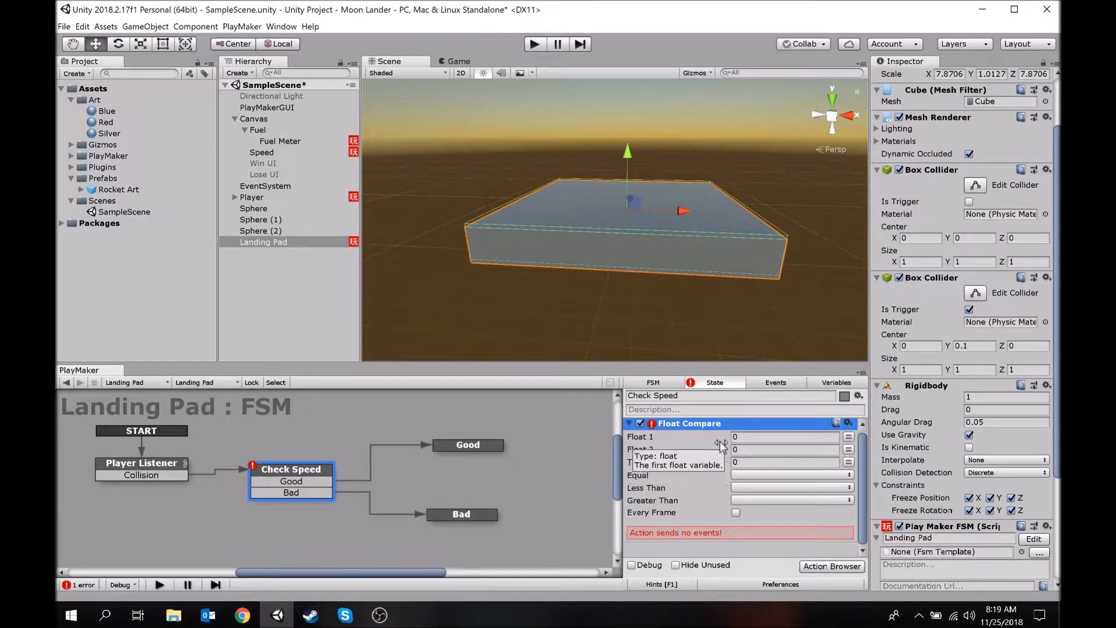
Step: Set Float Compare's Float 1 to the global Speed variable and Float 2 to 1
{"action": "left_click", "coordinate": [849, 436]}
{"action": "left_click", "coordinate": [810, 437]}
{"action": "mouse_move", "coordinate": [825, 463]}
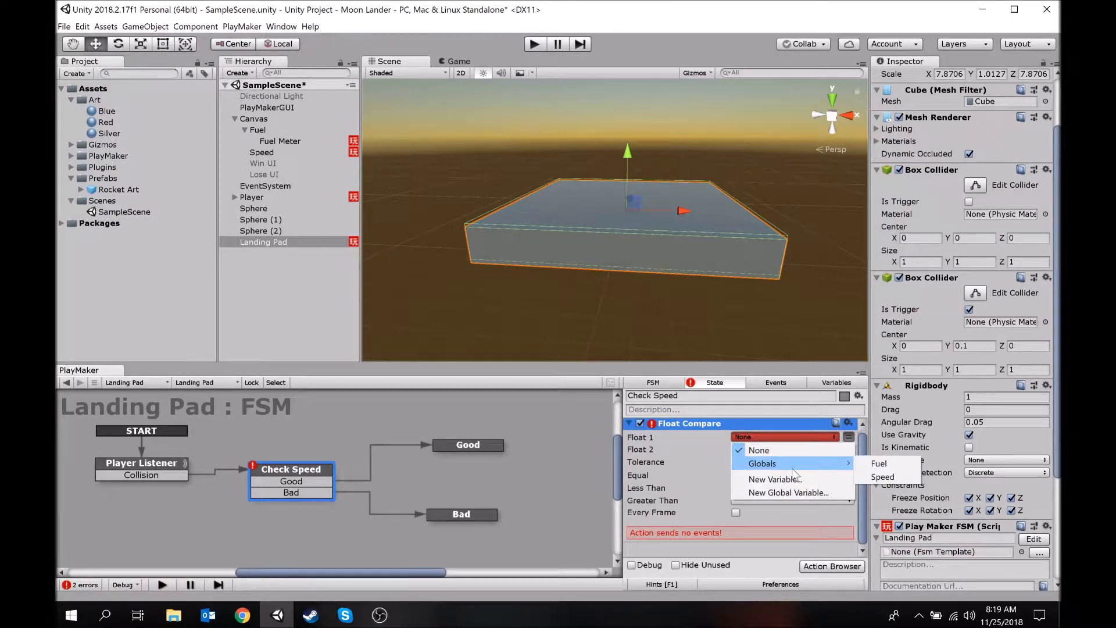
{"action": "left_click", "coordinate": [884, 477]}
{"action": "left_click", "coordinate": [777, 451]}
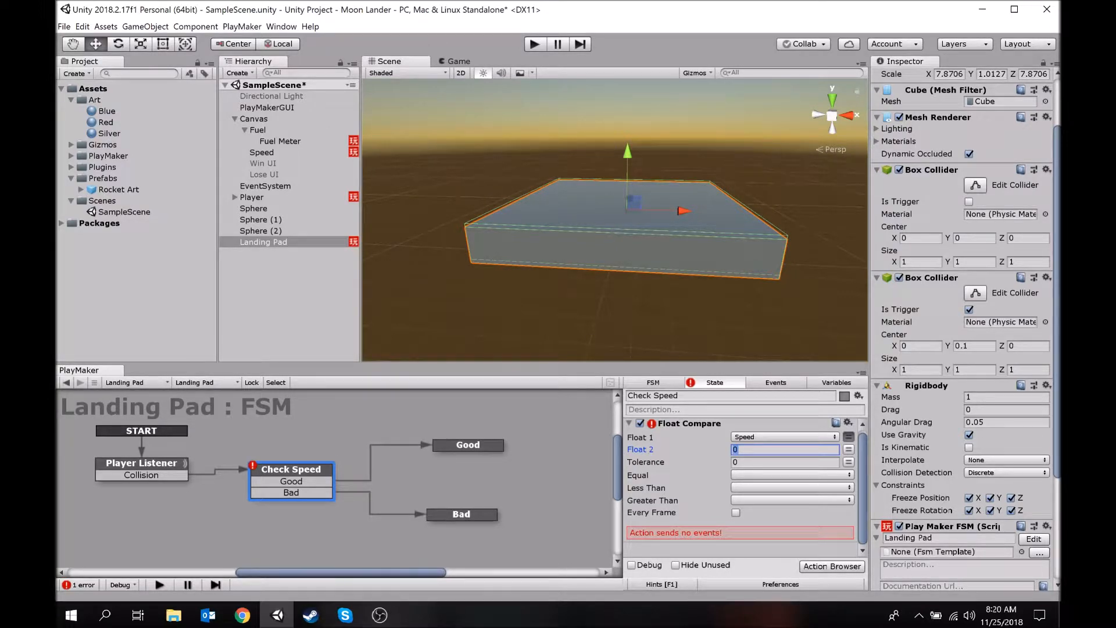
{"action": "type", "text": "1"}
Step: Set Float Compare to send Good for Equal and Less Than, and Bad for Greater Than
{"action": "left_click", "coordinate": [758, 475]}
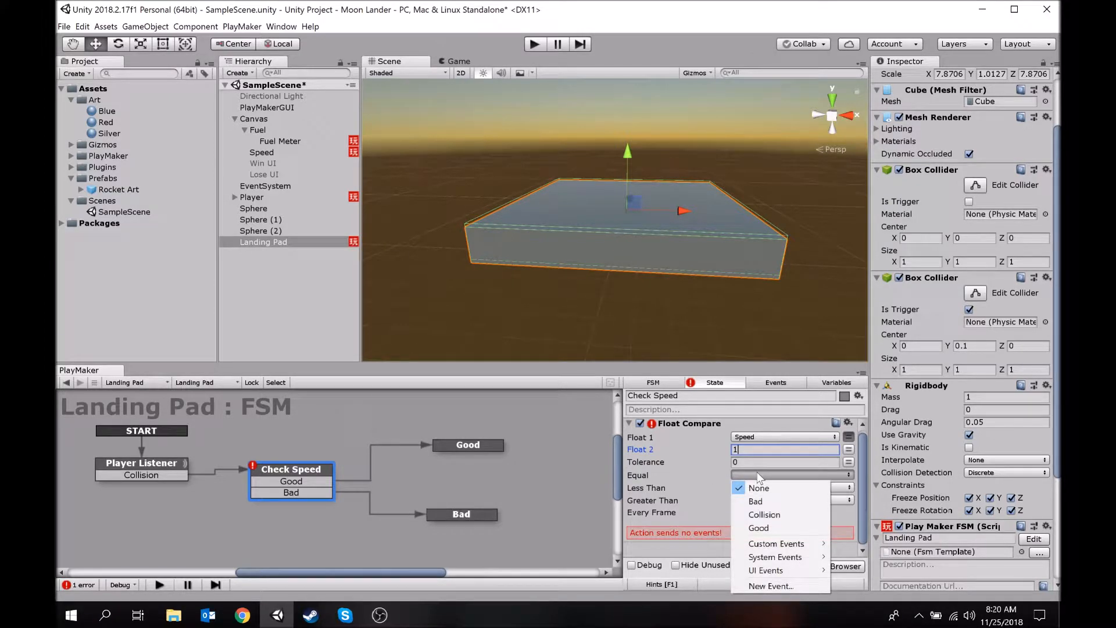
{"action": "left_click", "coordinate": [776, 528]}
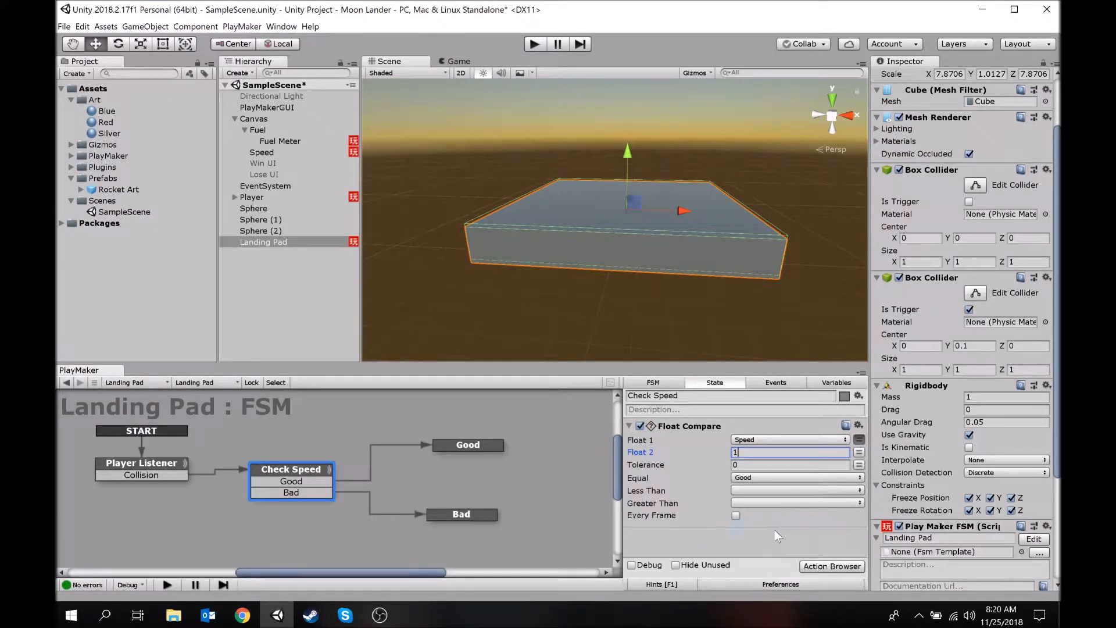
{"action": "left_click", "coordinate": [742, 492]}
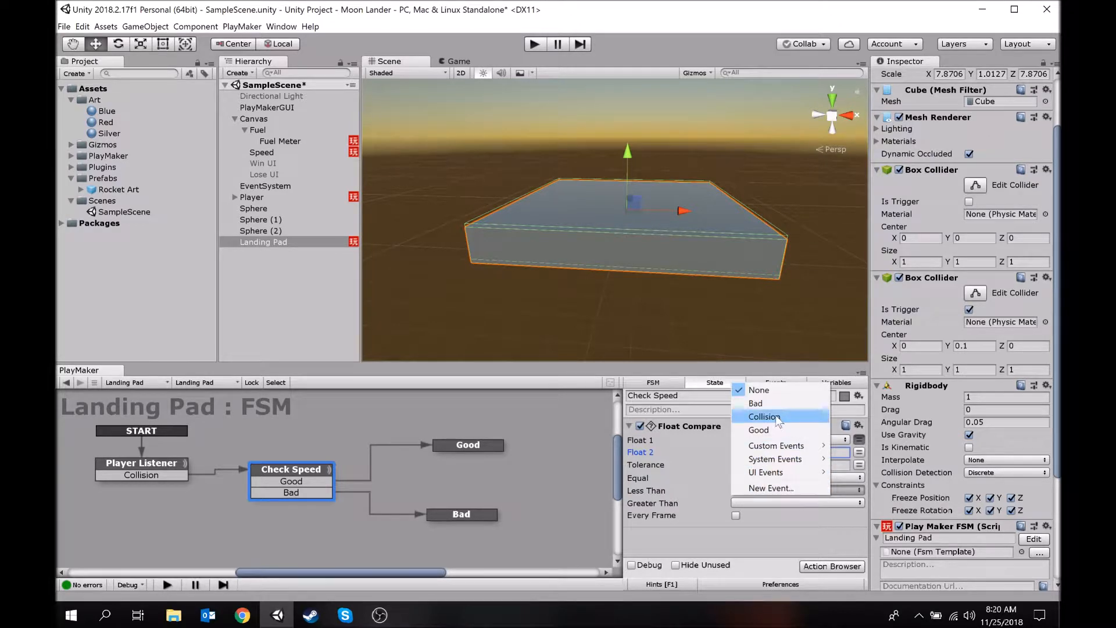
{"action": "left_click", "coordinate": [767, 431]}
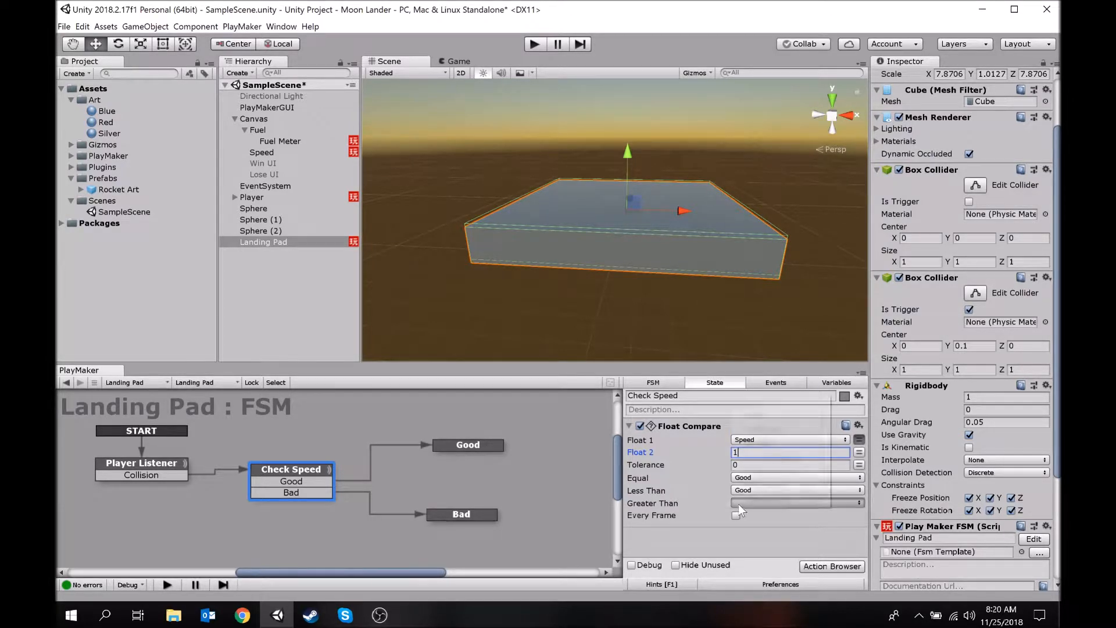
{"action": "left_click", "coordinate": [738, 504]}
{"action": "left_click", "coordinate": [759, 417]}
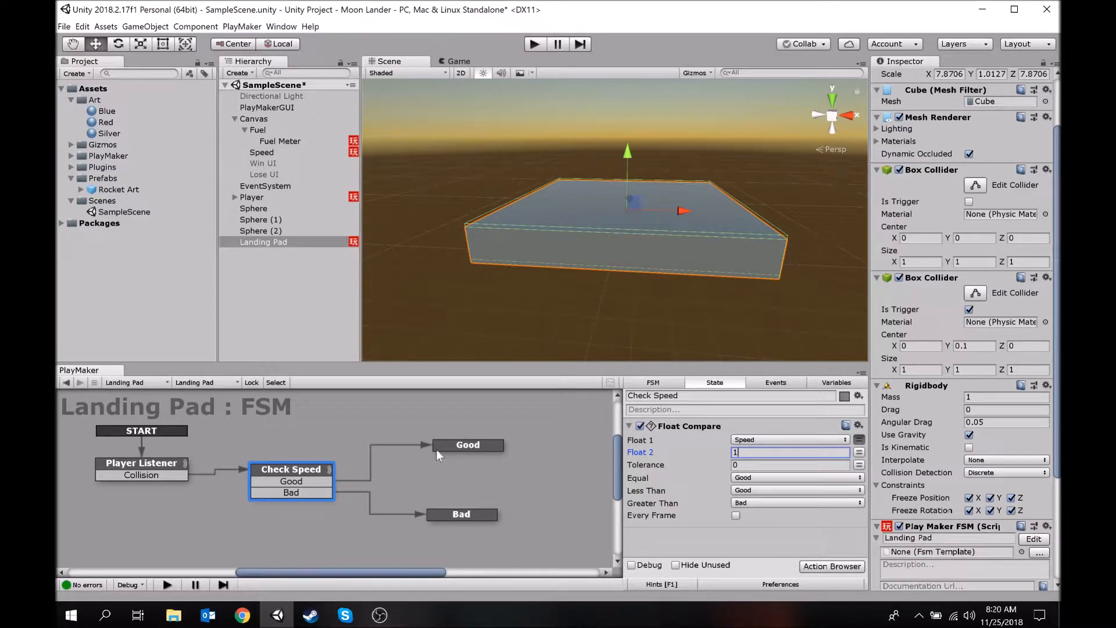
Step: Add an Activate Game Object action to the Good state of the Landing Pad FSM
{"action": "left_click", "coordinate": [465, 445]}
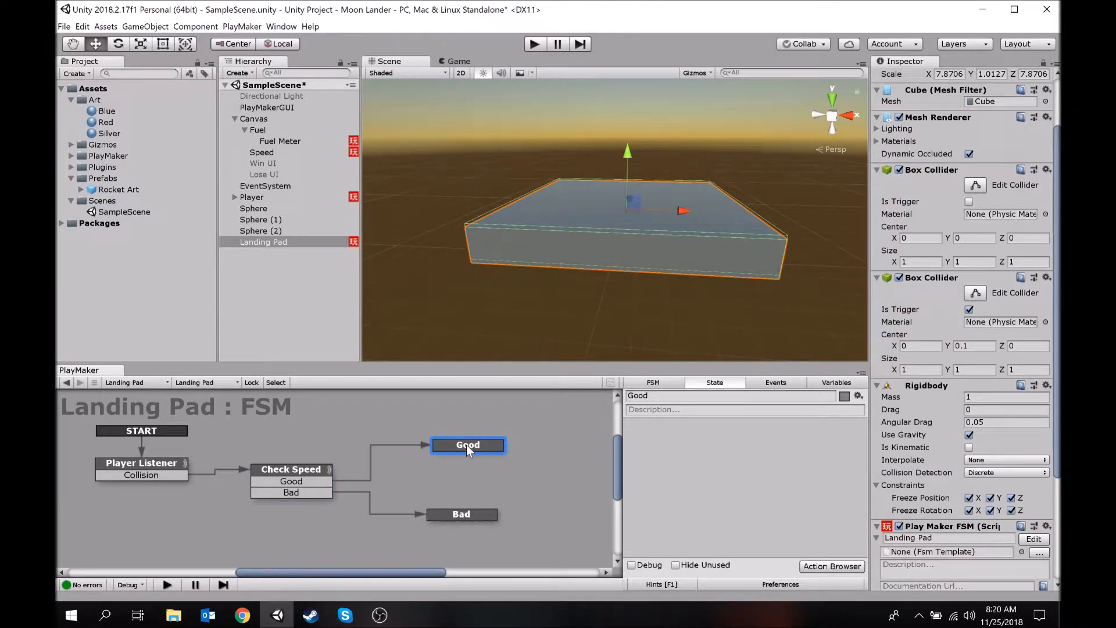
{"action": "left_click", "coordinate": [821, 567]}
{"action": "type", "text": "a"}
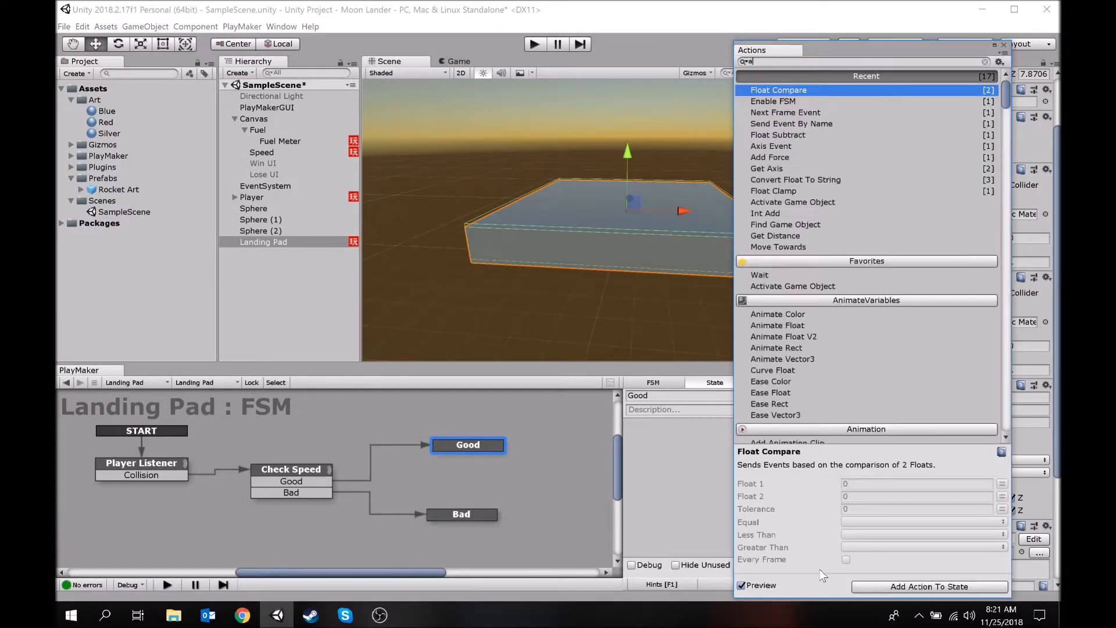
{"action": "type", "text": "ctiva"}
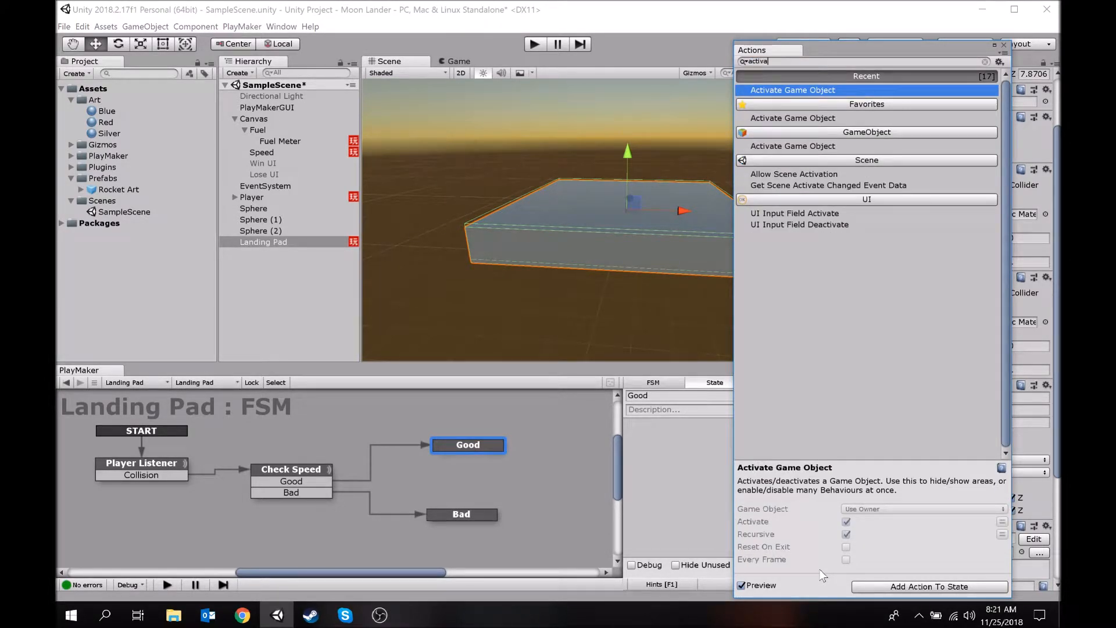
{"action": "key", "text": "Return"}
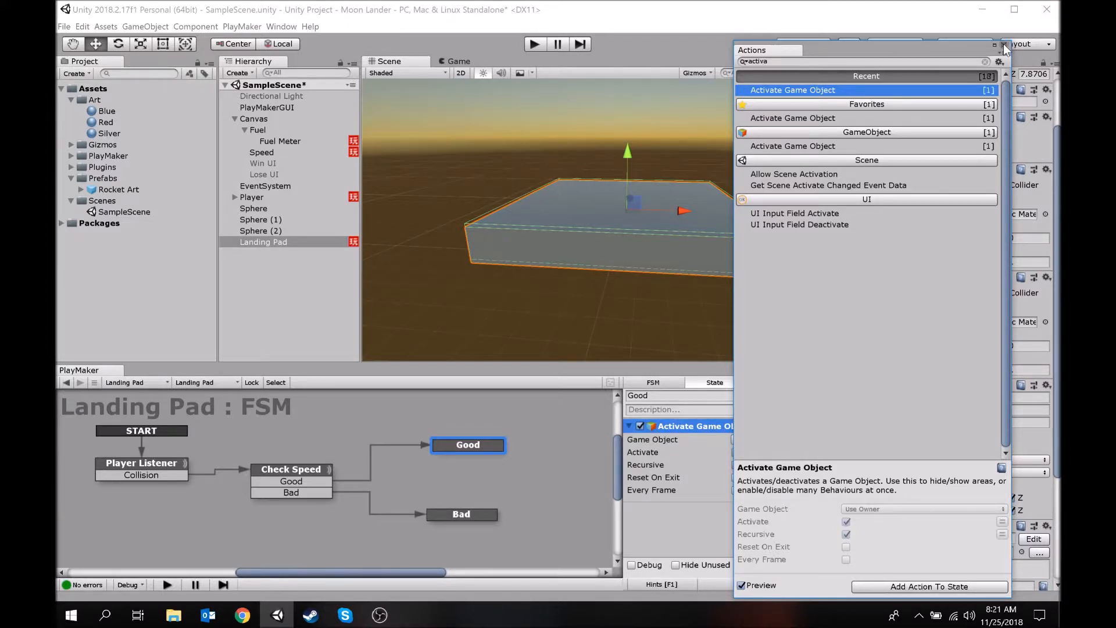
{"action": "left_click", "coordinate": [1004, 45]}
Step: Set the Good state's Activate Game Object to the specified object Win UI and turn off Recursive
{"action": "left_click", "coordinate": [768, 440]}
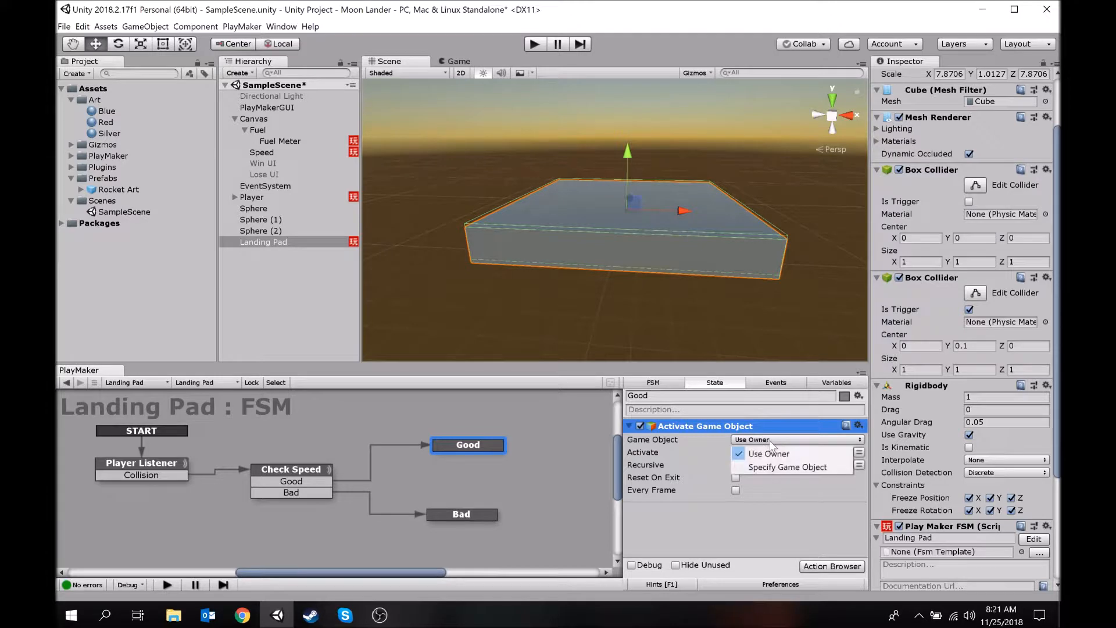
{"action": "left_click", "coordinate": [790, 466]}
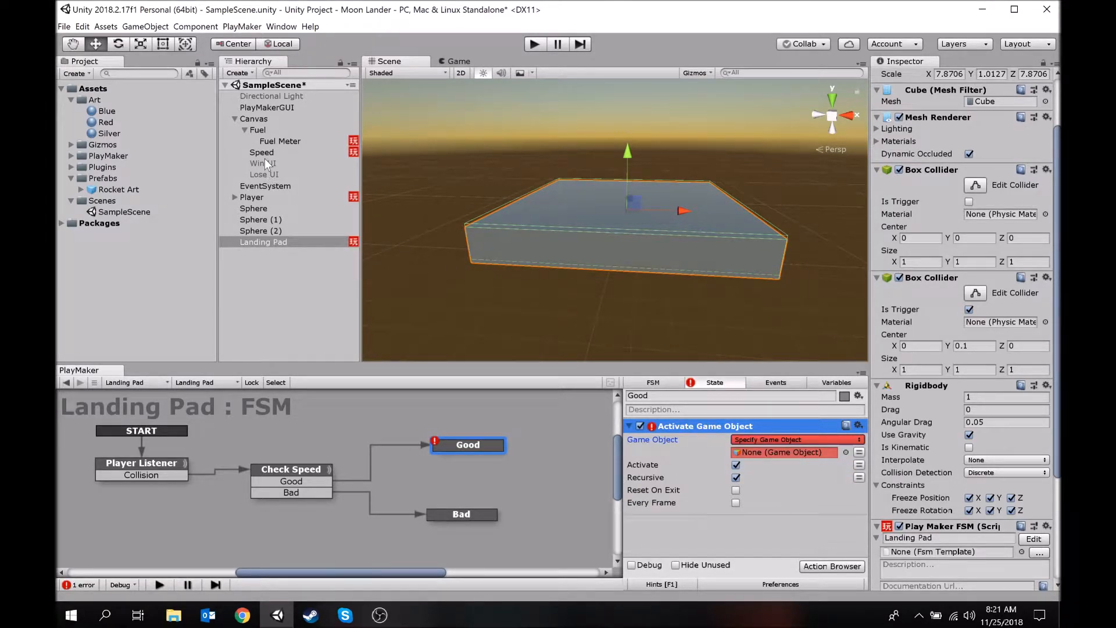
{"action": "left_click_drag", "start_coordinate": [263, 163], "coordinate": [775, 461]}
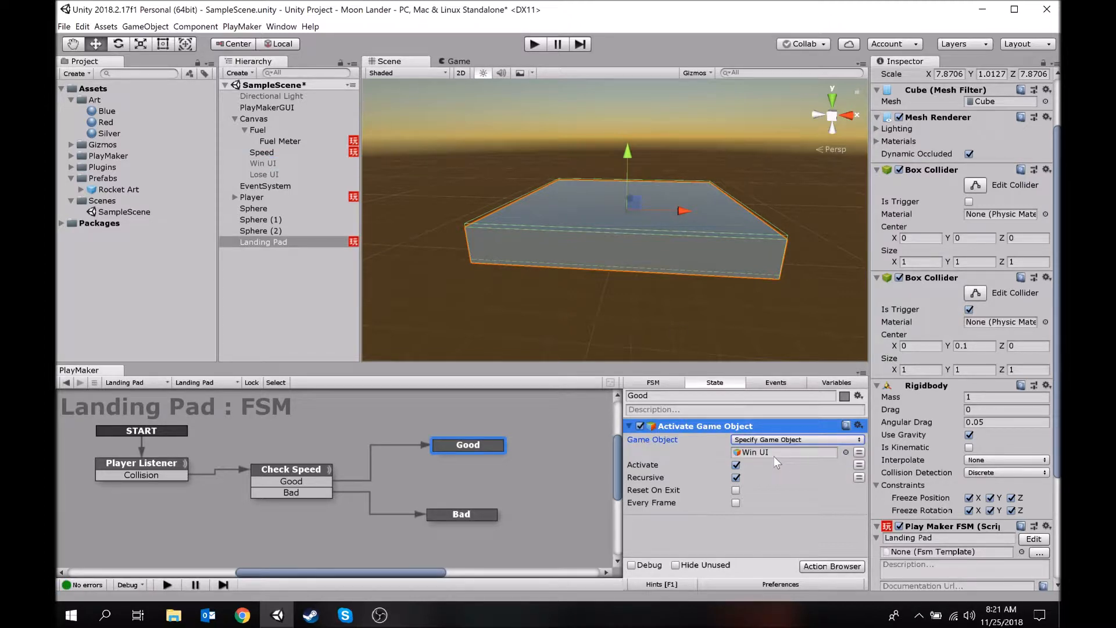
{"action": "left_click", "coordinate": [736, 476]}
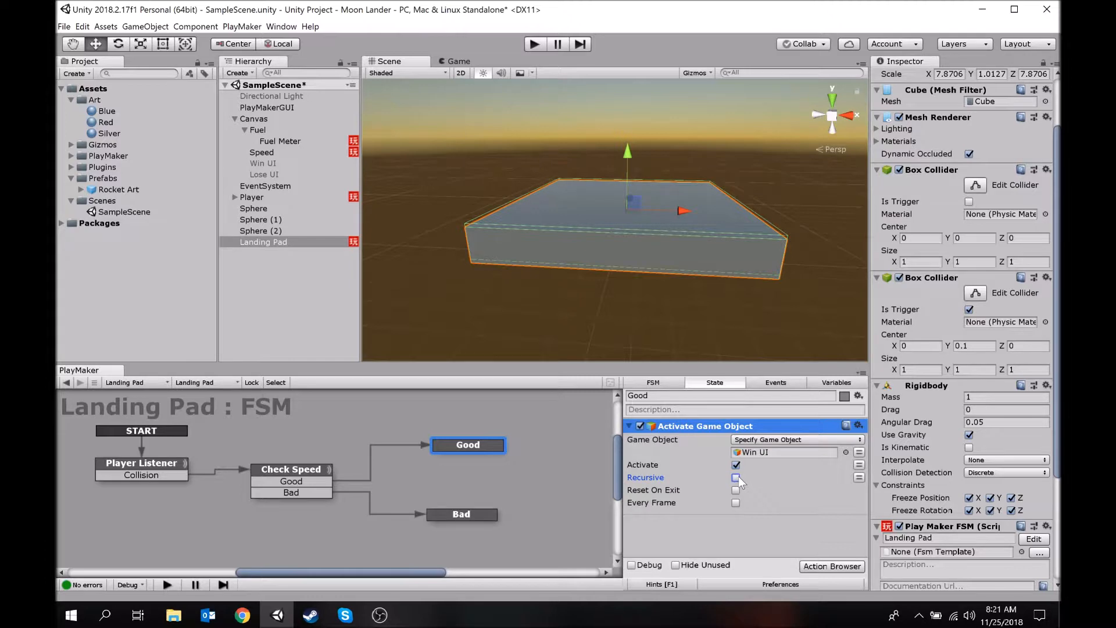
Step: Add an Activate Game Object action to the Bad state
{"action": "left_click", "coordinate": [473, 514]}
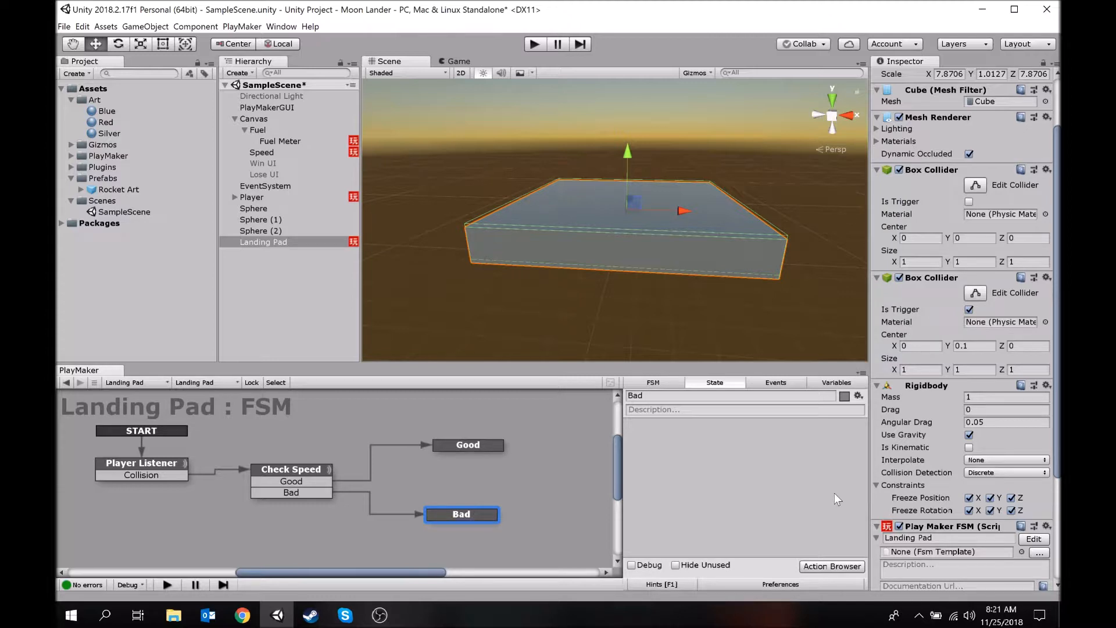
{"action": "left_click", "coordinate": [825, 566]}
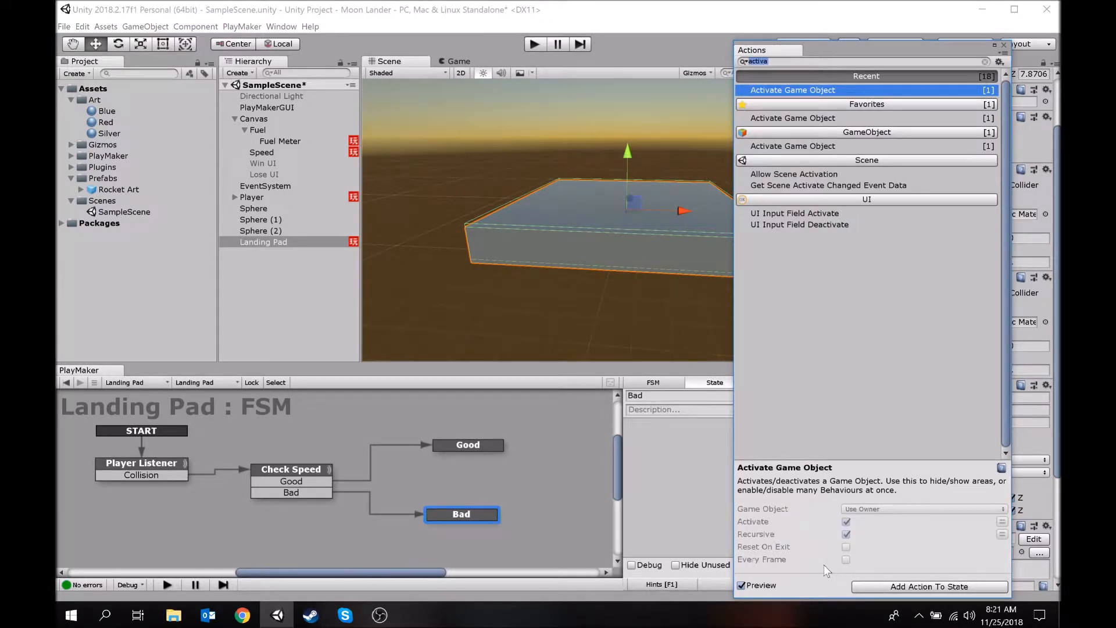
{"action": "key", "text": "Return"}
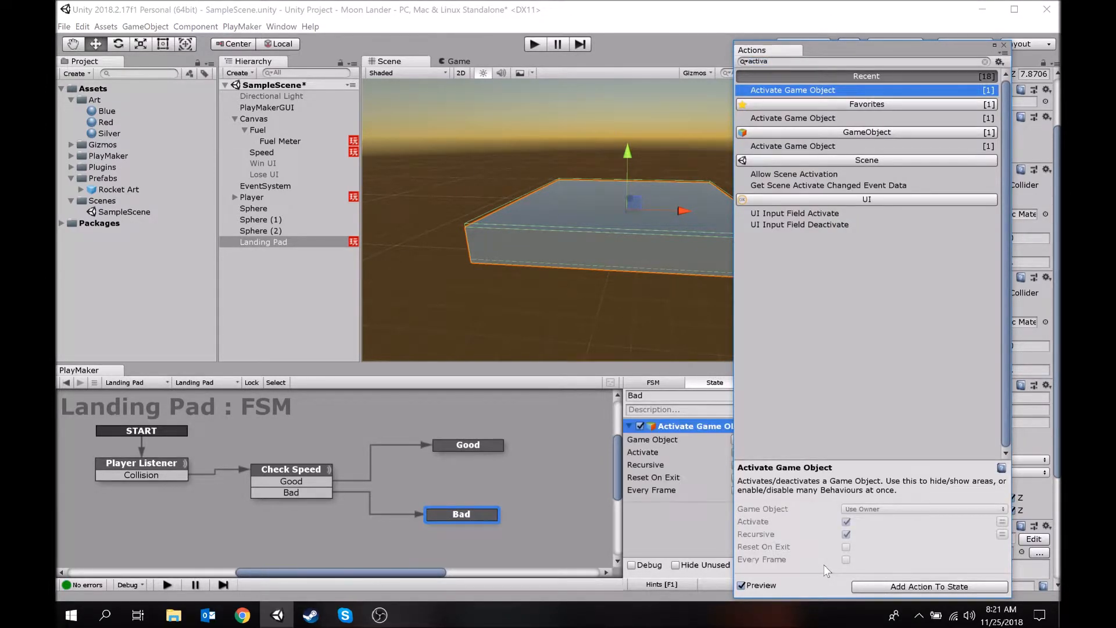
{"action": "left_click", "coordinate": [1004, 45]}
Step: Set the Bad state's Activate Game Object to the specified object Lose UI and turn off Recursive
{"action": "left_click", "coordinate": [756, 440]}
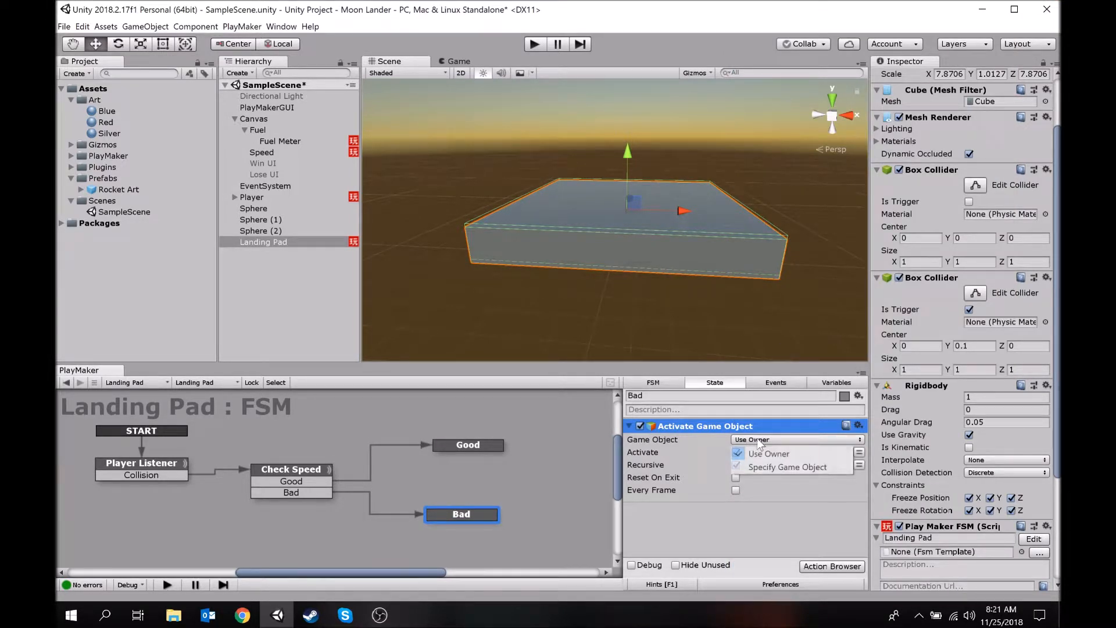
{"action": "left_click", "coordinate": [776, 467]}
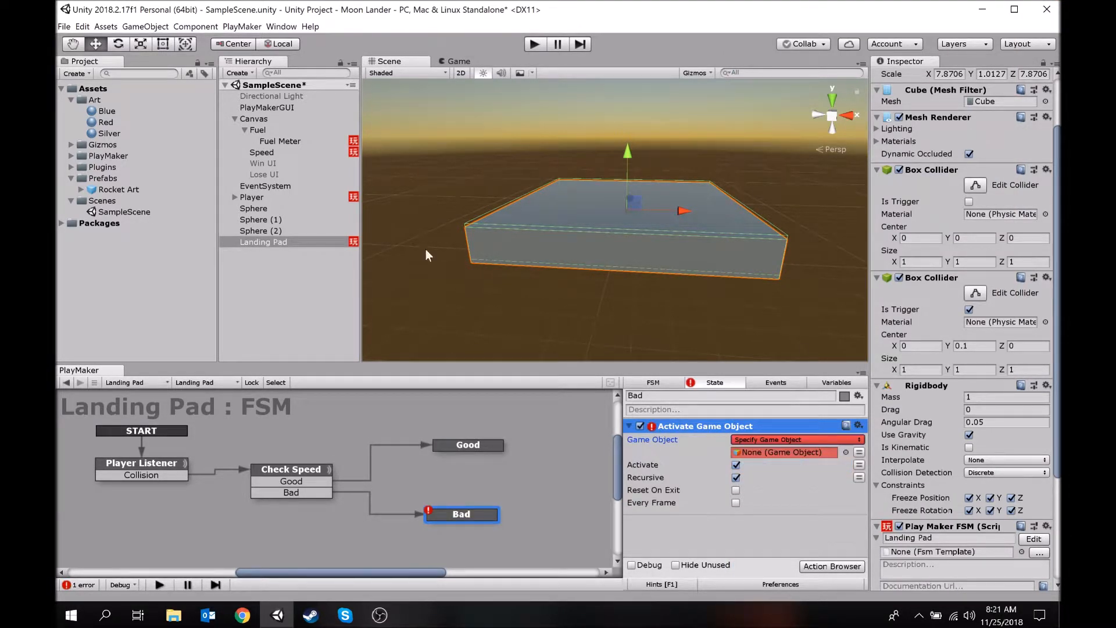
{"action": "left_click_drag", "start_coordinate": [264, 174], "coordinate": [780, 458]}
{"action": "left_click", "coordinate": [736, 477]}
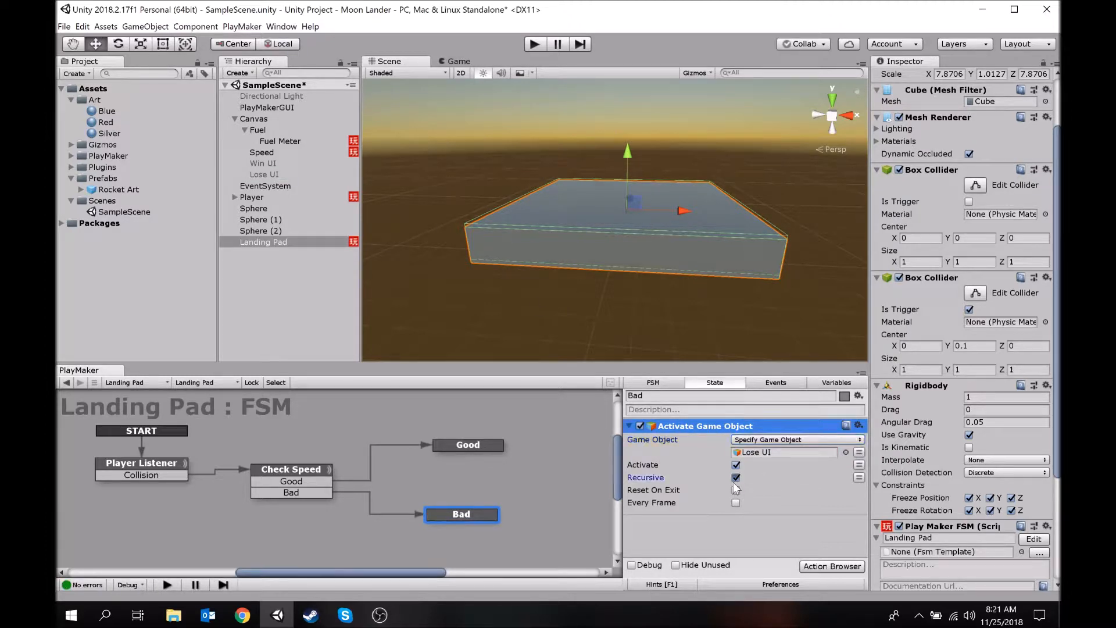
{"action": "left_click", "coordinate": [734, 530]}
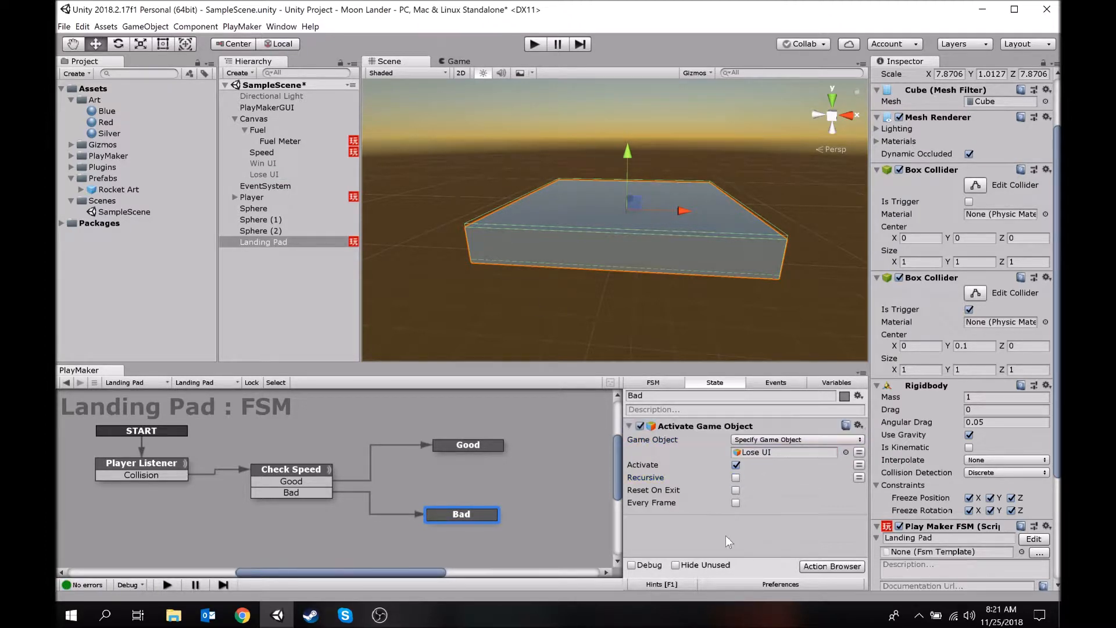
Step: Add a Send Event By Name action to the Bad state, after Activate Game Object
{"action": "left_click", "coordinate": [838, 569]}
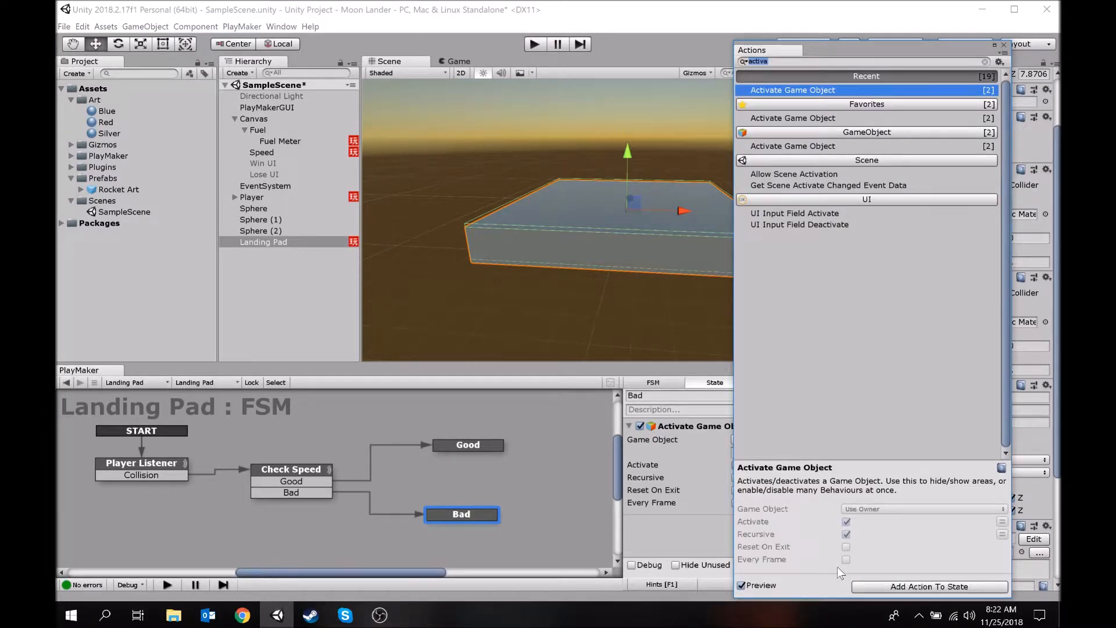
{"action": "type", "text": "send e"}
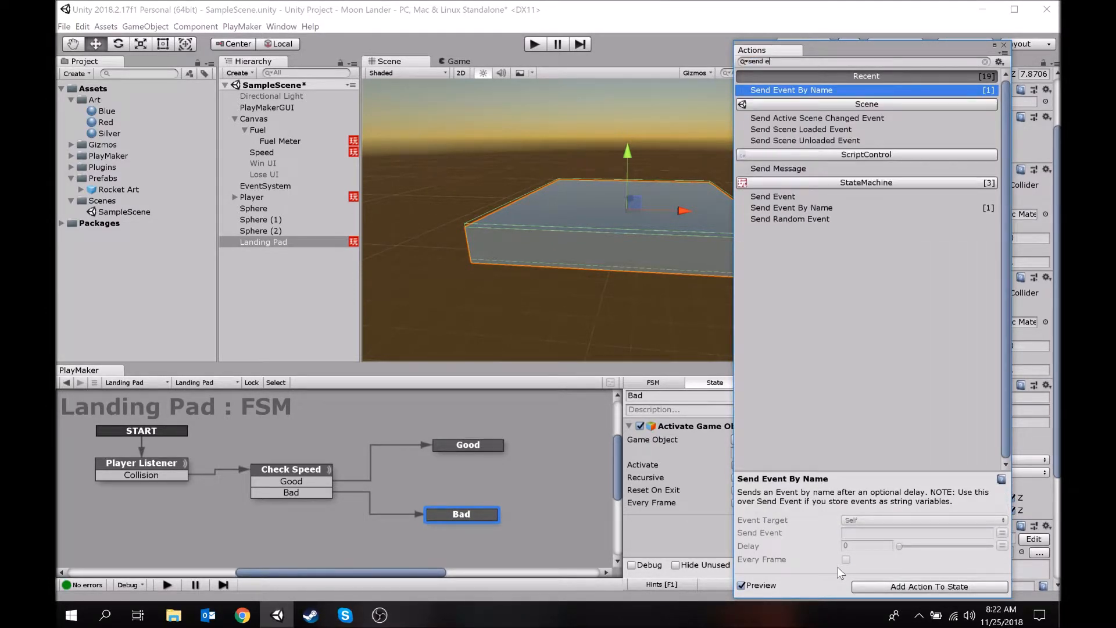
{"action": "type", "text": "vent by"}
{"action": "key", "text": "Return"}
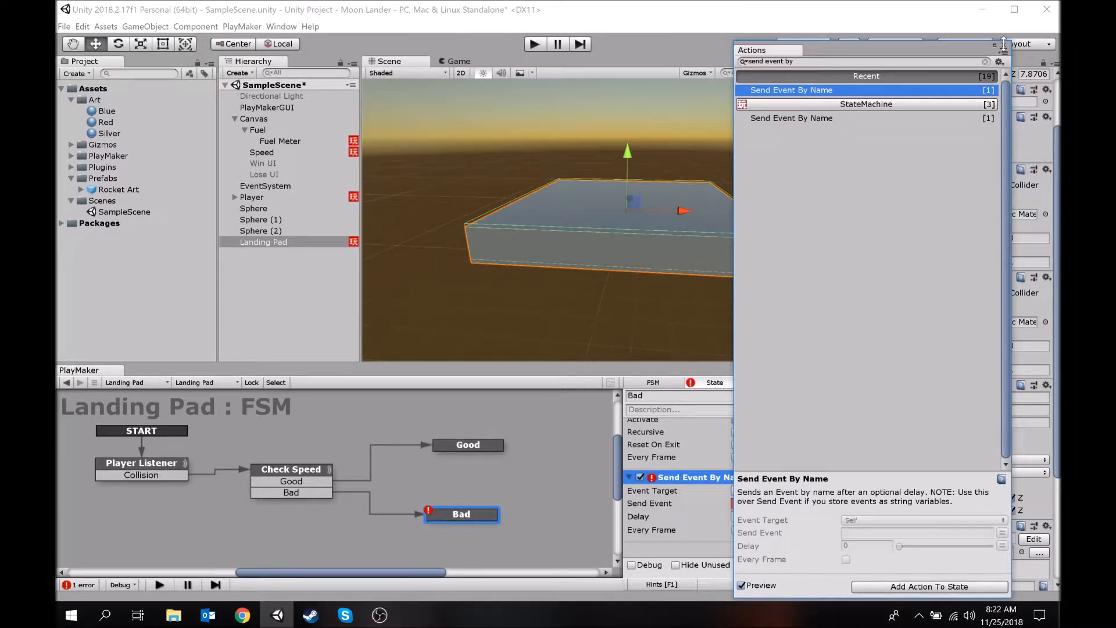
{"action": "left_click", "coordinate": [1003, 46]}
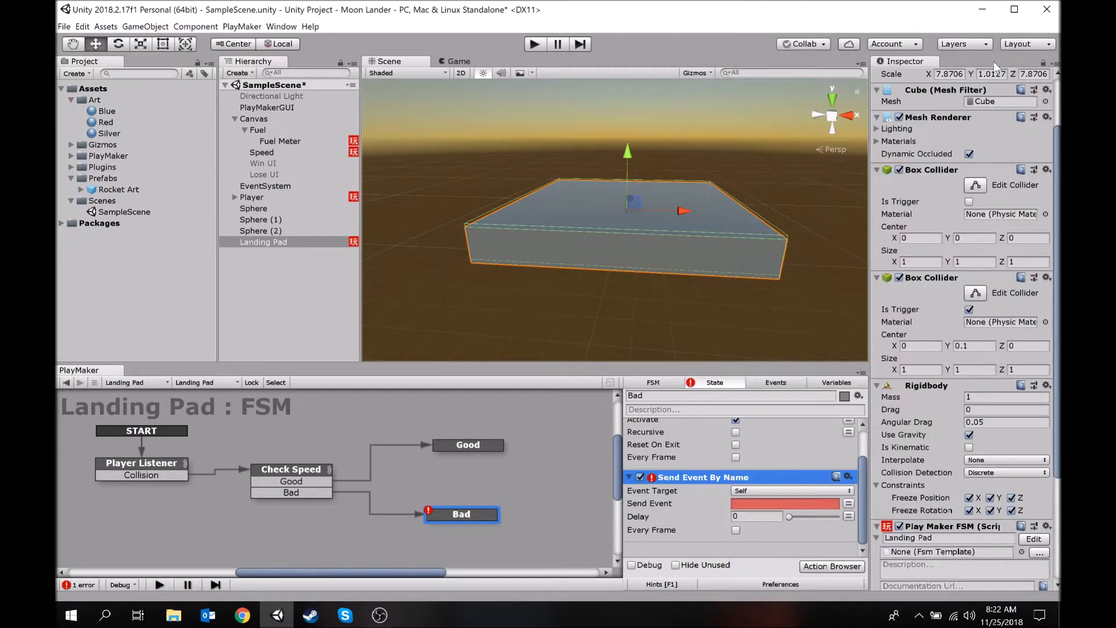
Step: Set Send Event By Name's event target to Game Object FSM and specify Player as its game object
{"action": "left_click", "coordinate": [760, 490]}
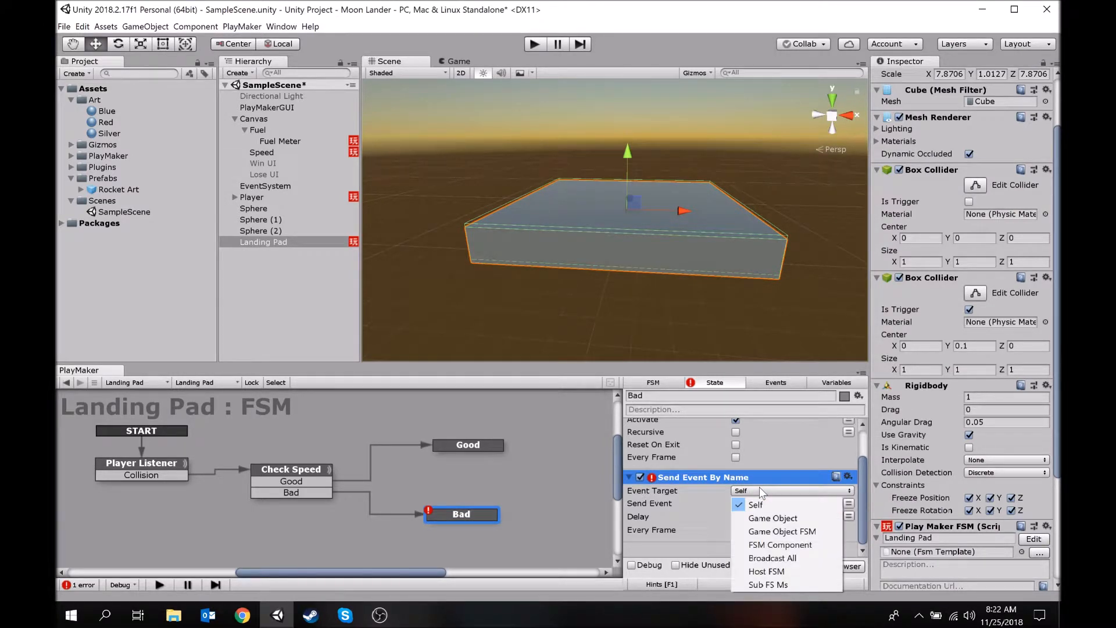
{"action": "left_click", "coordinate": [782, 531]}
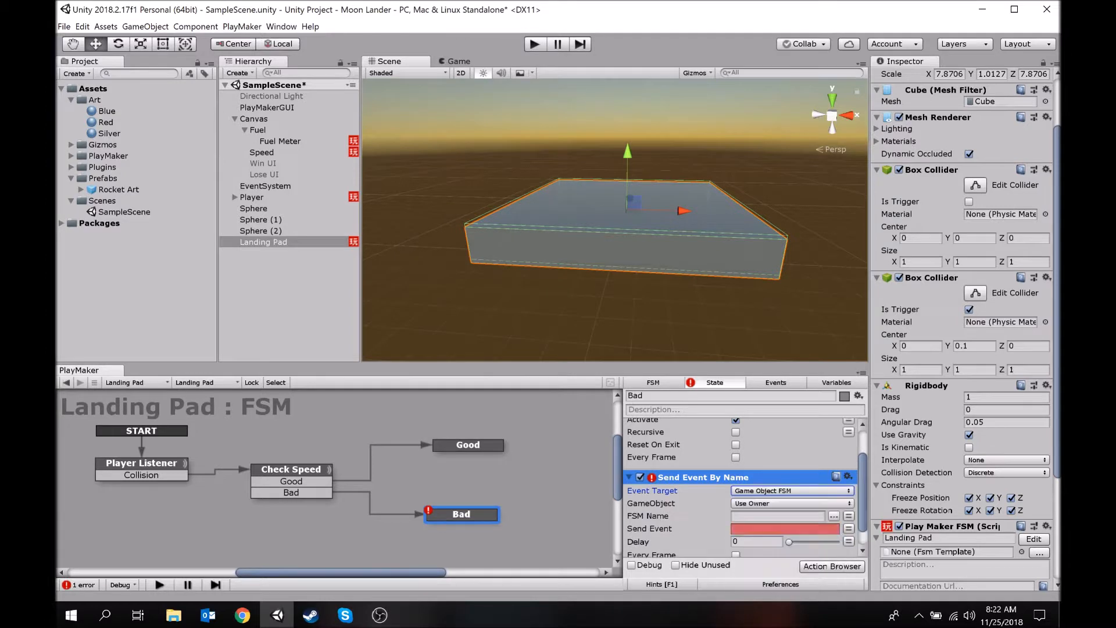
{"action": "left_click", "coordinate": [750, 505]}
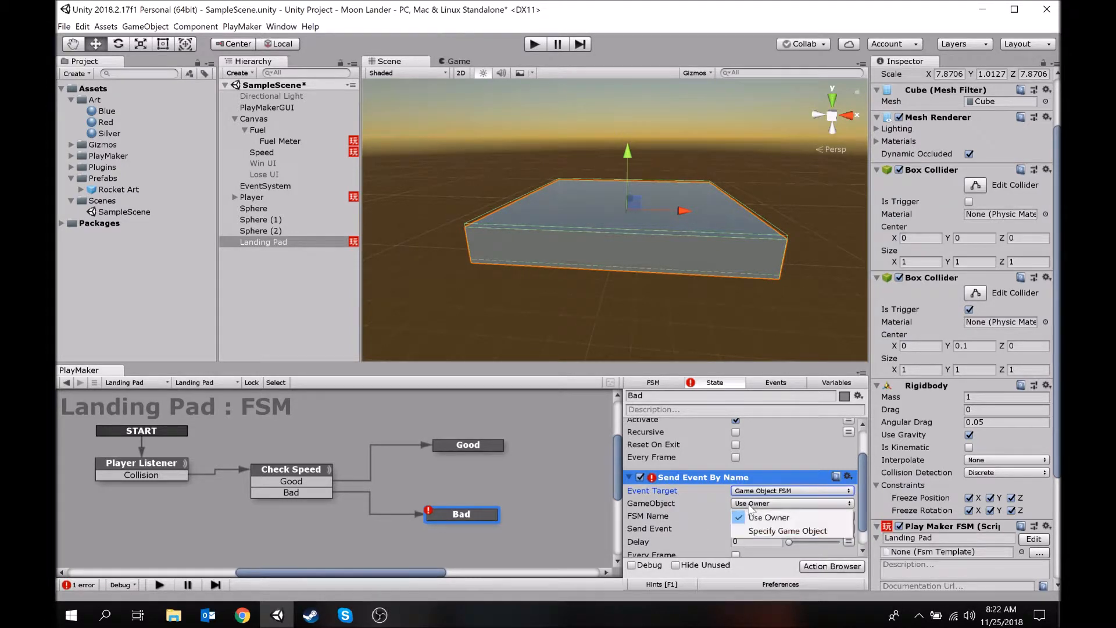
{"action": "left_click", "coordinate": [779, 529]}
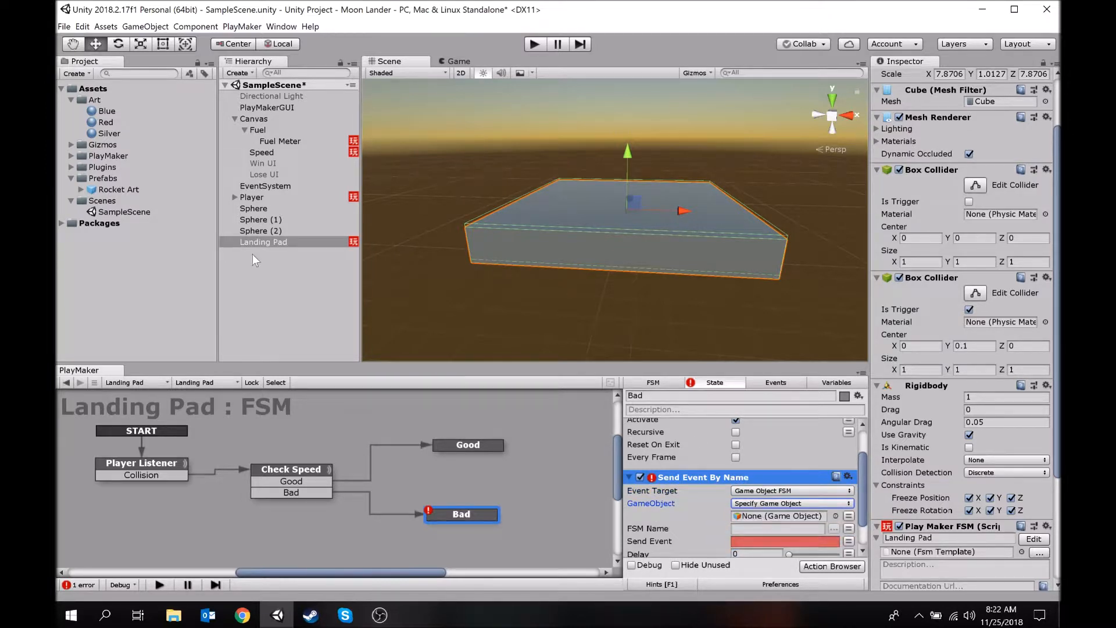
{"action": "left_click_drag", "start_coordinate": [253, 197], "coordinate": [783, 529]}
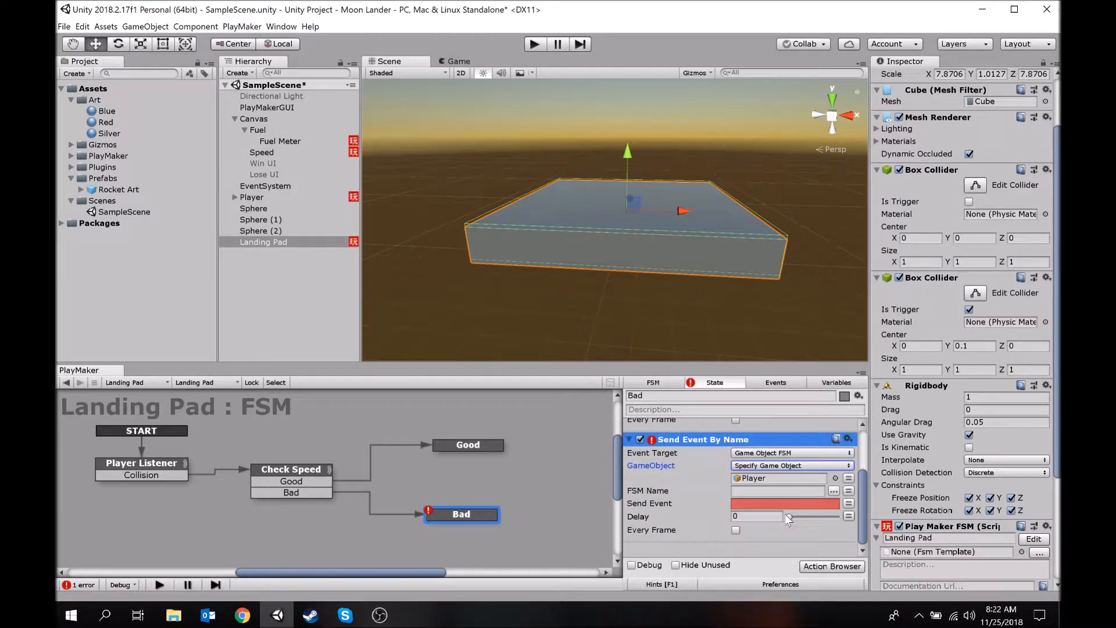
Step: Set Send Event By Name's FSM Name to Death and its Send Event to Death
{"action": "left_click", "coordinate": [832, 490]}
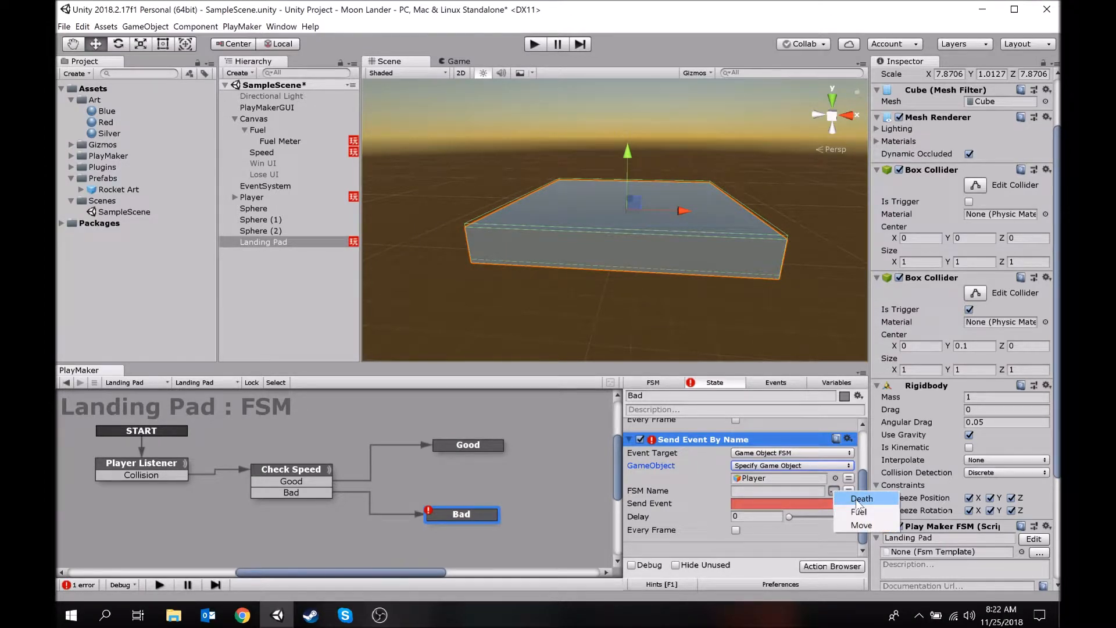
{"action": "left_click", "coordinate": [860, 499]}
{"action": "left_click", "coordinate": [755, 503]}
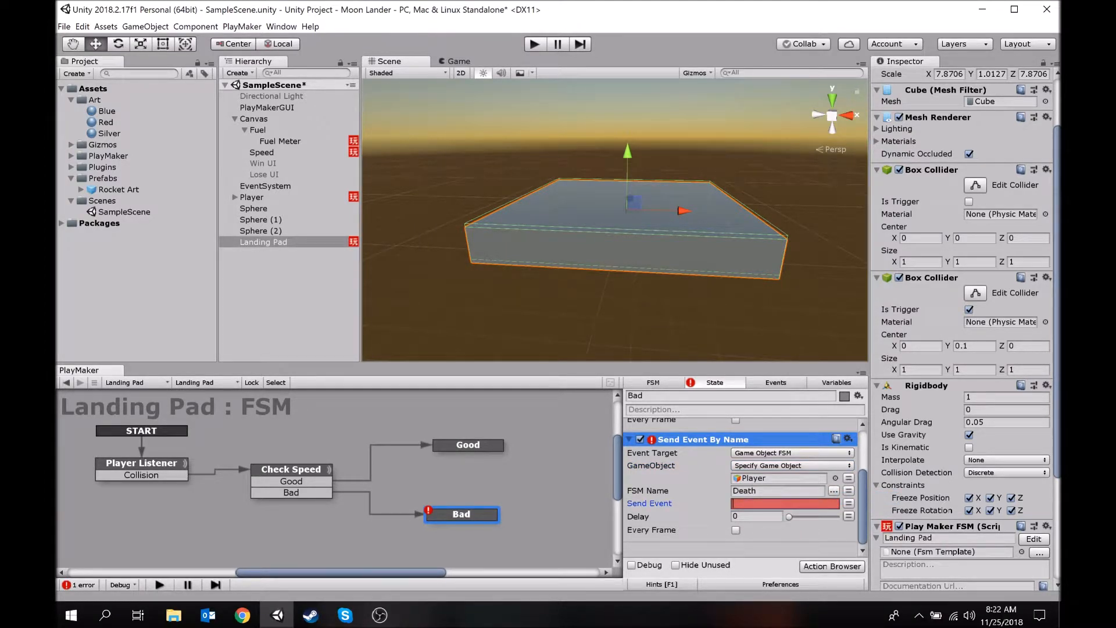
{"action": "type", "text": "Death"}
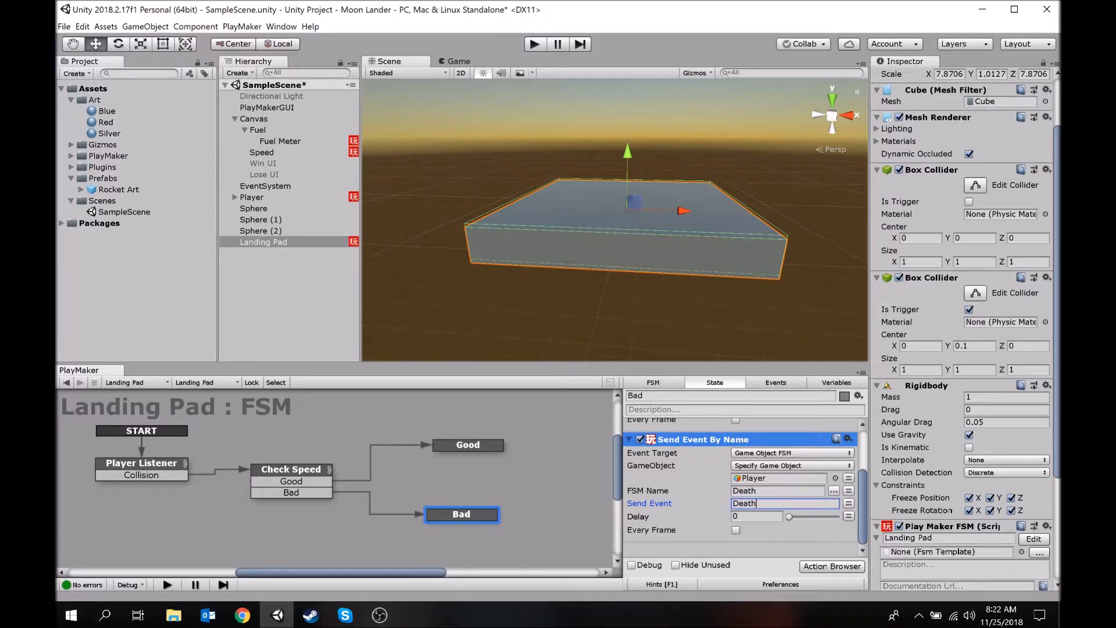
Step: Compare the Player's Death FSM with the Send Event By Name settings in the Landing Pad's Bad state
{"action": "left_click", "coordinate": [255, 186]}
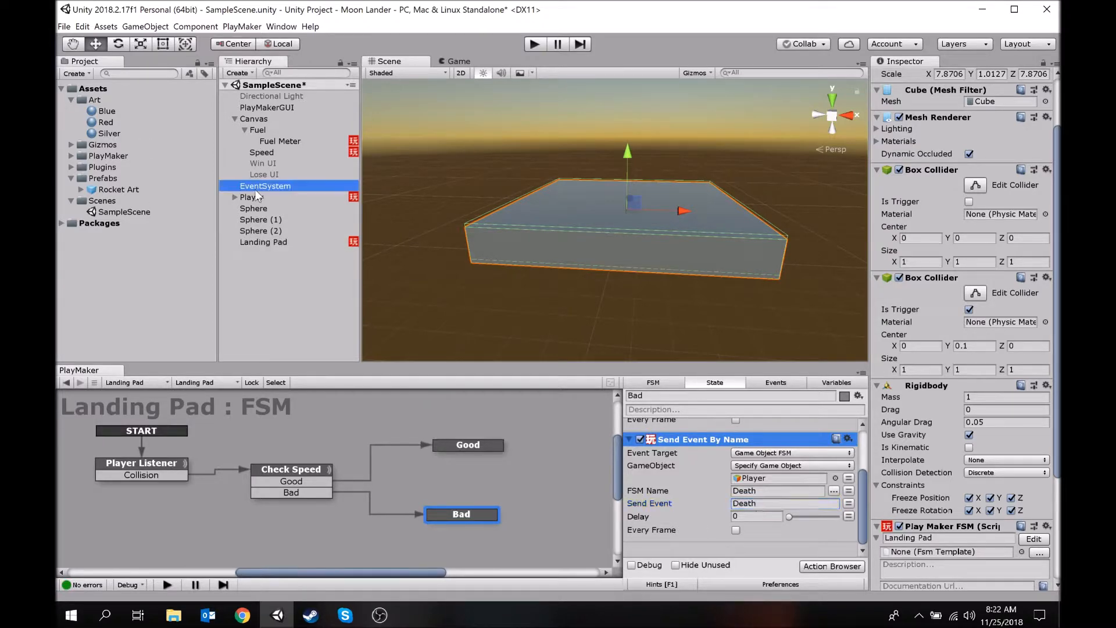
{"action": "left_click", "coordinate": [248, 200]}
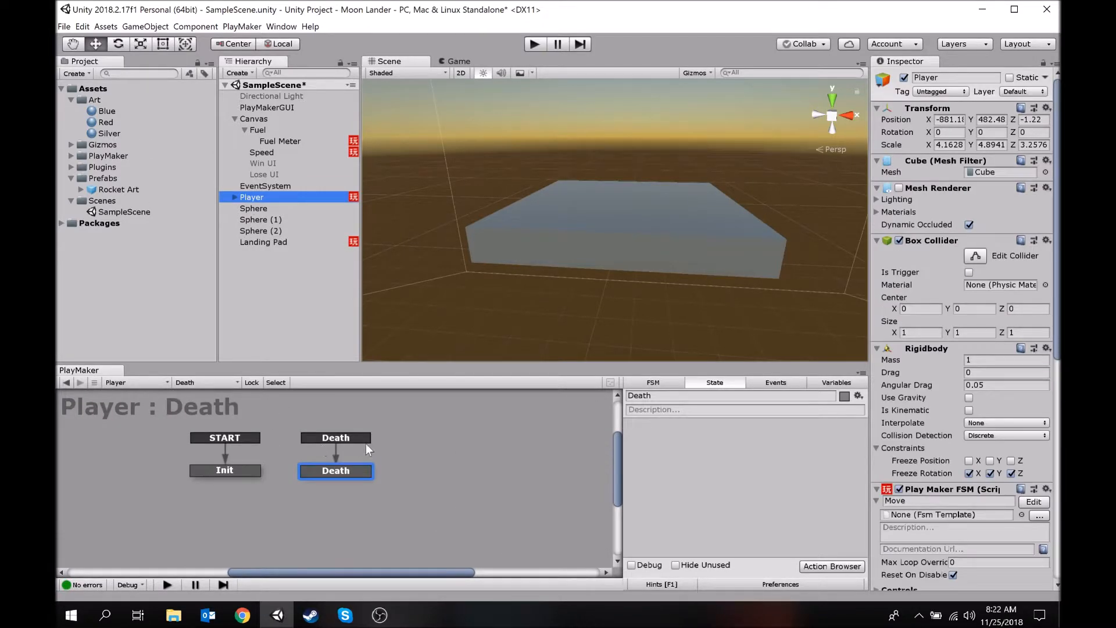
{"action": "left_click", "coordinate": [256, 242]}
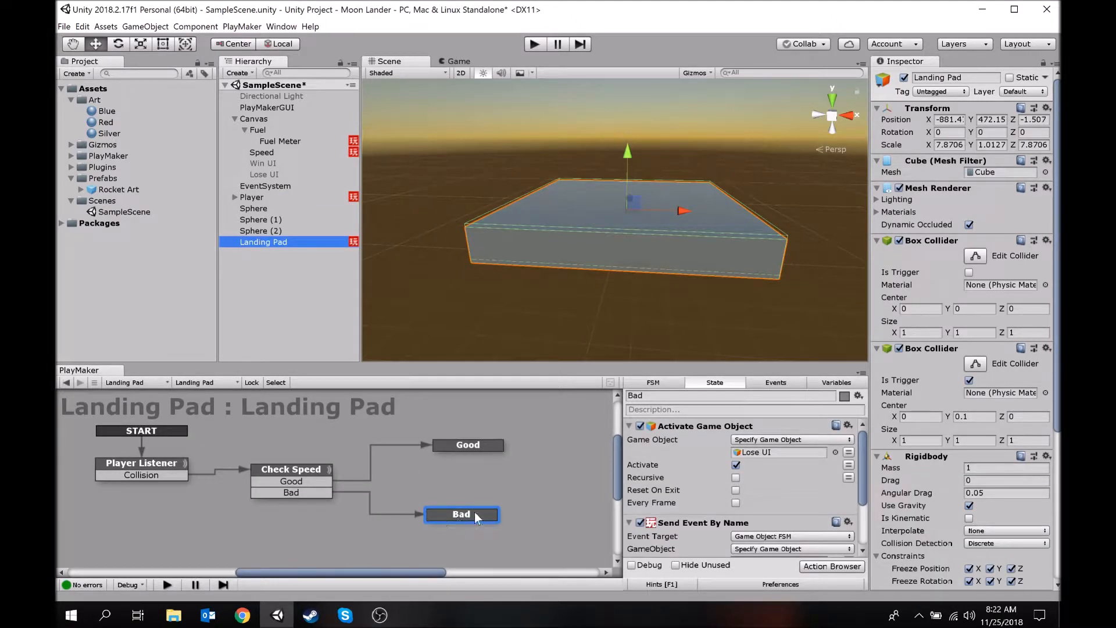
{"action": "left_click", "coordinate": [476, 516]}
{"action": "scroll", "coordinate": [802, 482], "scroll_direction": "down", "scroll_amount": 3}
{"action": "scroll", "coordinate": [800, 482], "scroll_direction": "up", "scroll_amount": 3}
{"action": "scroll", "coordinate": [800, 482], "scroll_direction": "down", "scroll_amount": 3}
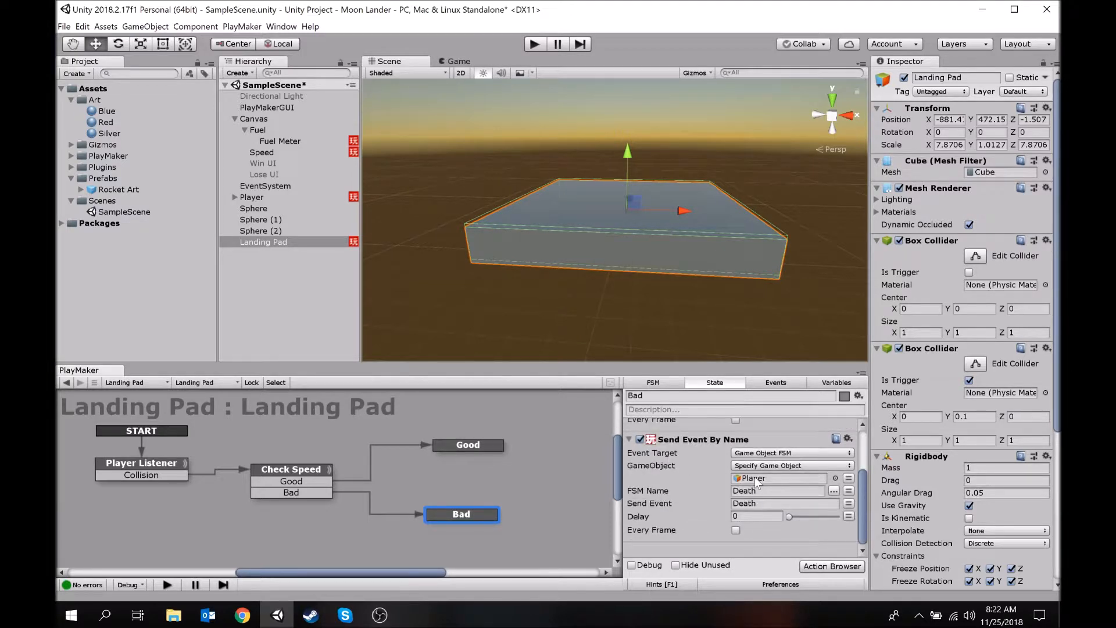
Step: Add an Enable FSM action to the Death state of the Player's Death FSM
{"action": "left_click", "coordinate": [250, 197]}
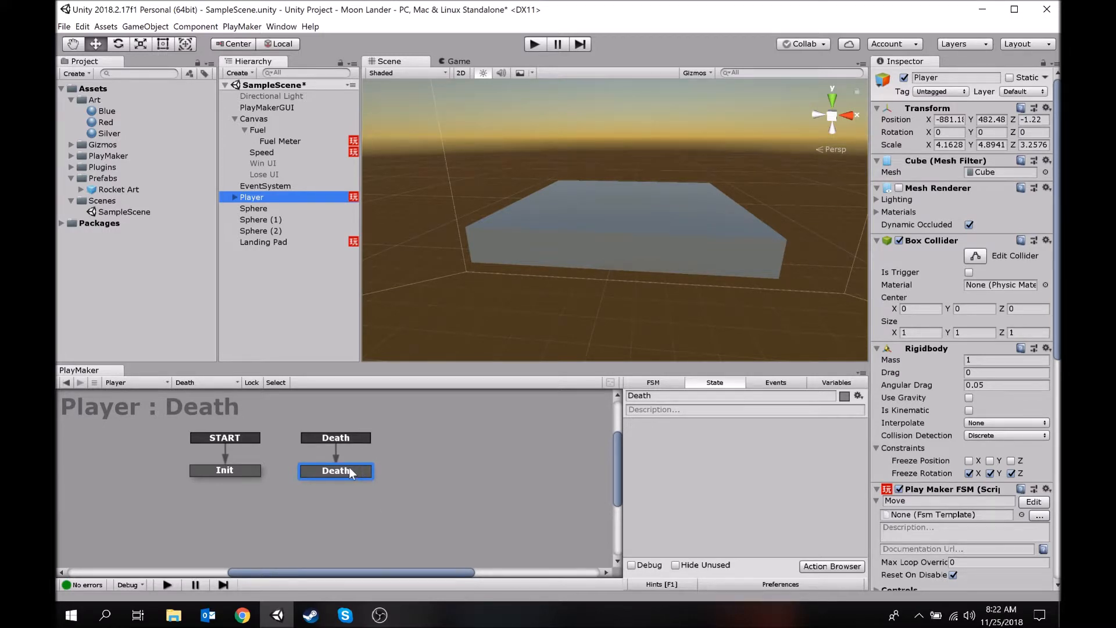
{"action": "scroll", "coordinate": [436, 245], "scroll_direction": "down", "scroll_amount": 5}
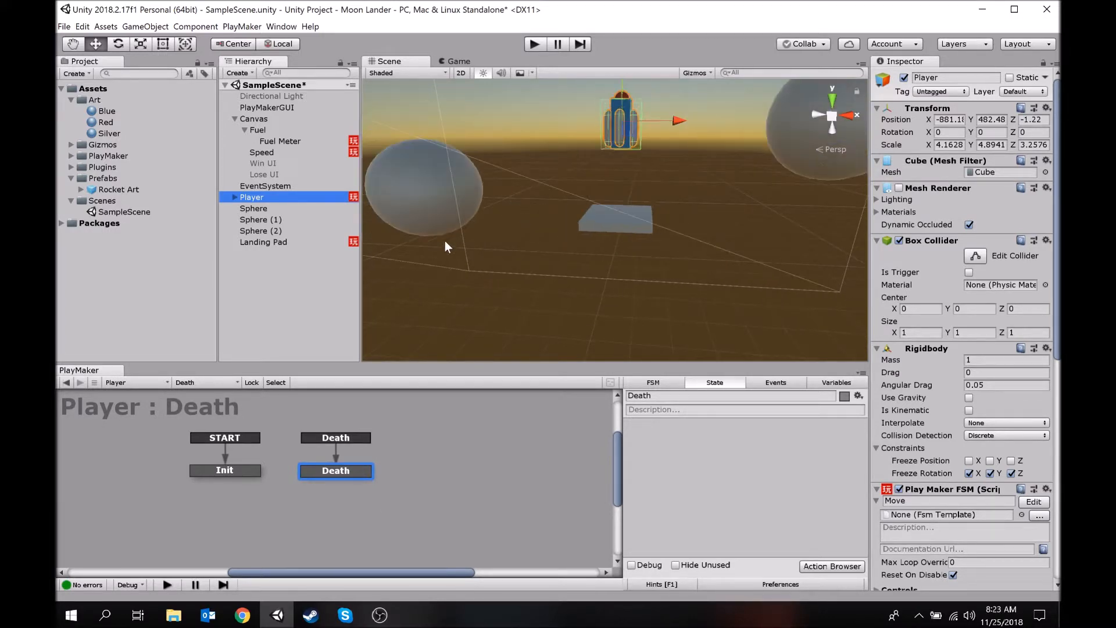
{"action": "middle_click_drag", "start_coordinate": [614, 217], "coordinate": [616, 240]}
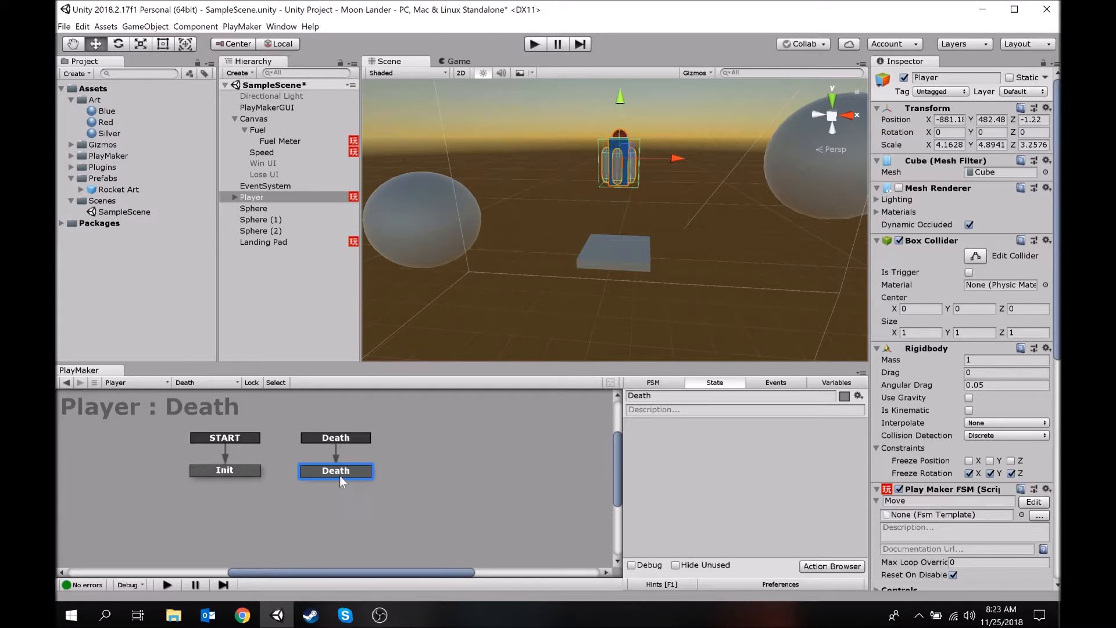
{"action": "left_click", "coordinate": [831, 566]}
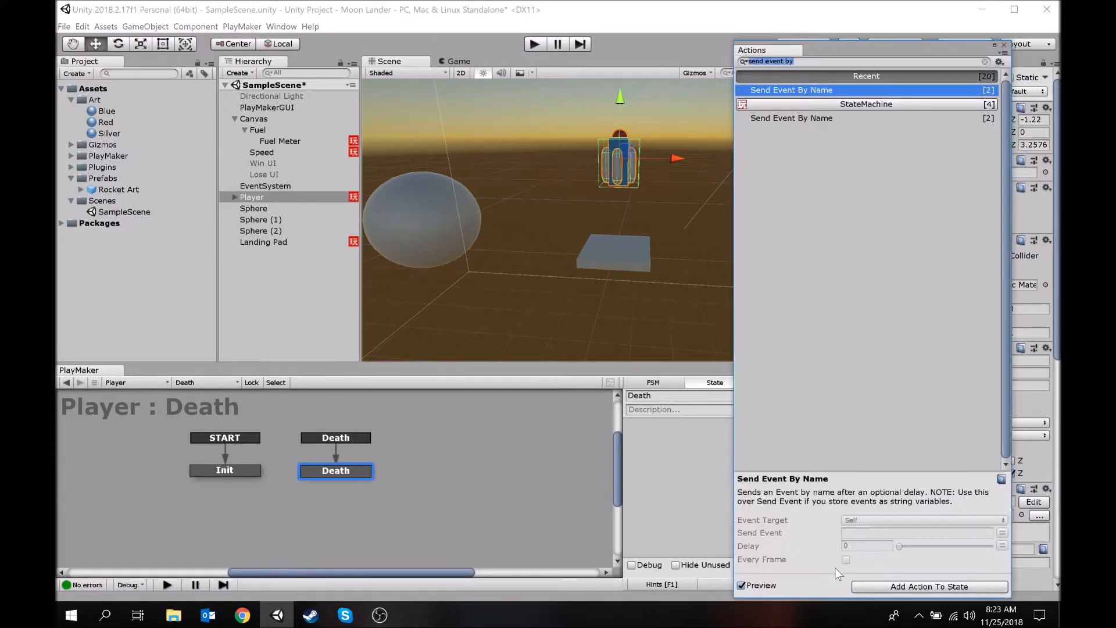
{"action": "type", "text": "enable fs"}
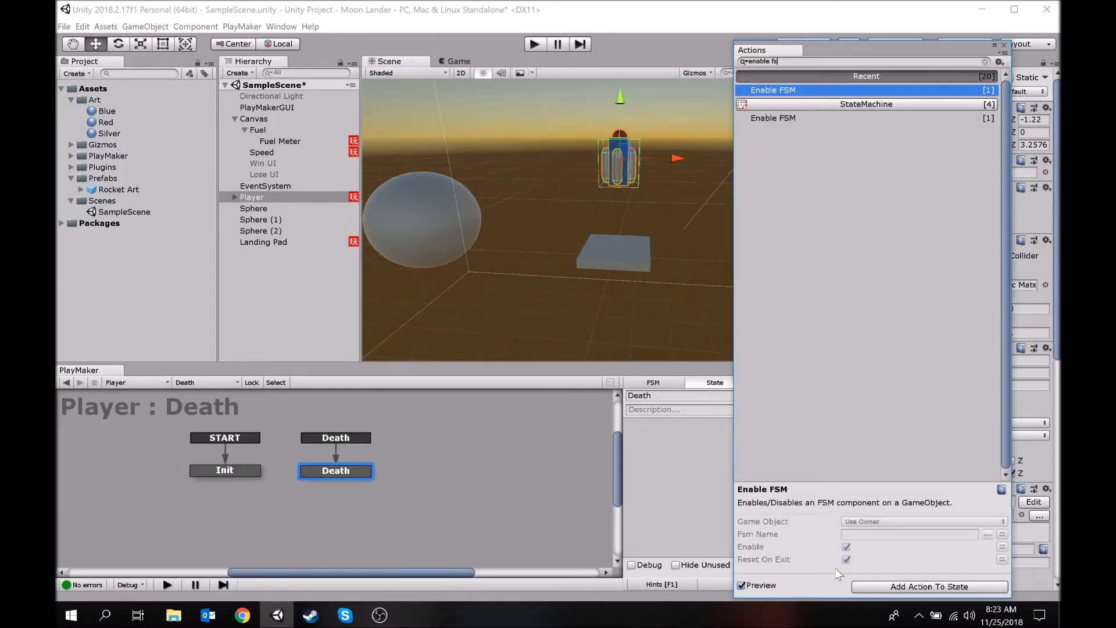
{"action": "key", "text": "Return"}
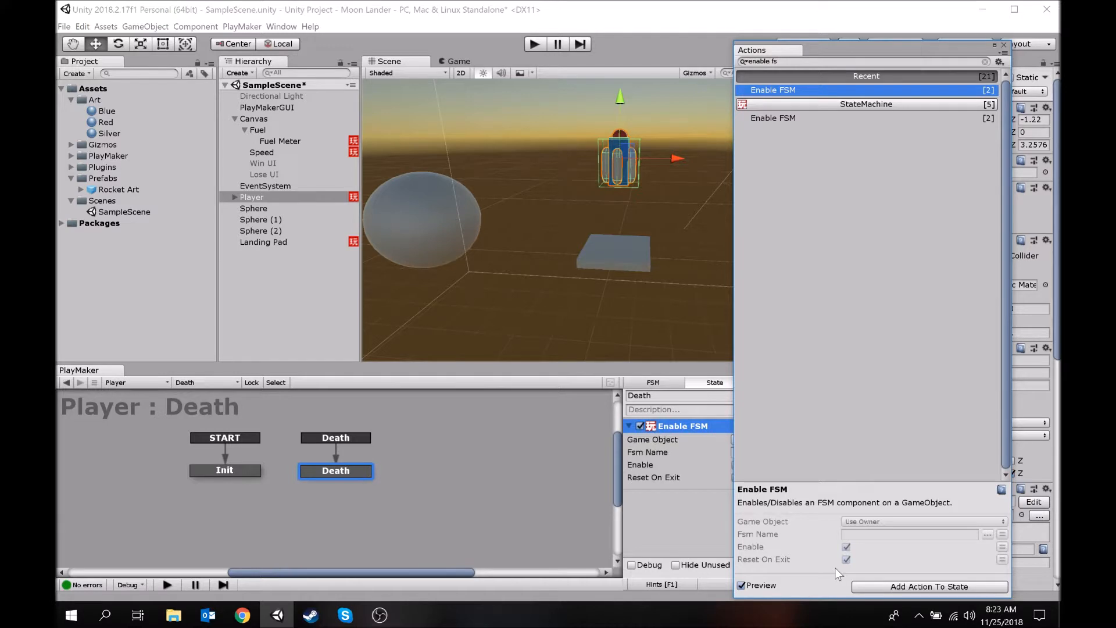
{"action": "left_click", "coordinate": [1003, 46]}
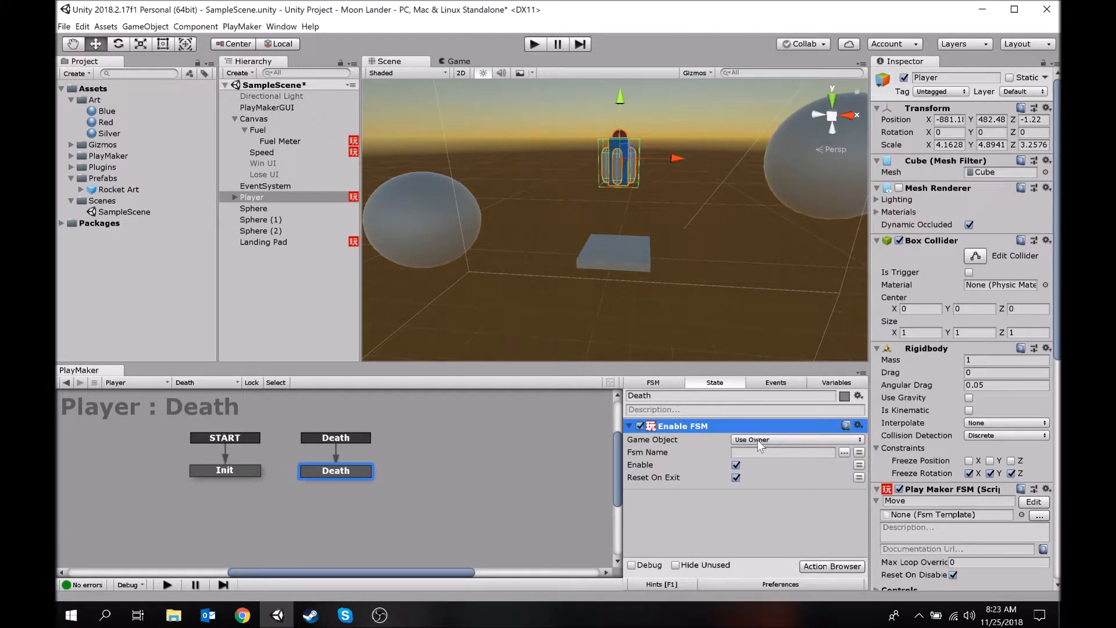
Step: Set Enable FSM's Fsm Name to Move and turn off both Enable and Reset On Exit
{"action": "left_click", "coordinate": [844, 453]}
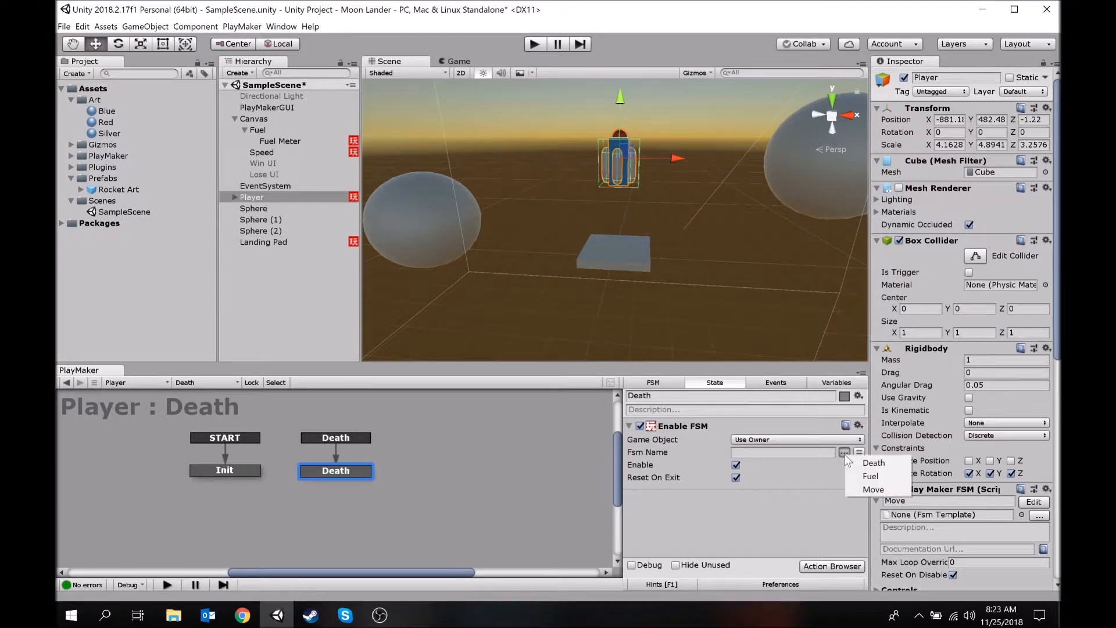
{"action": "left_click", "coordinate": [873, 490]}
{"action": "left_click", "coordinate": [737, 466]}
{"action": "left_click", "coordinate": [736, 478]}
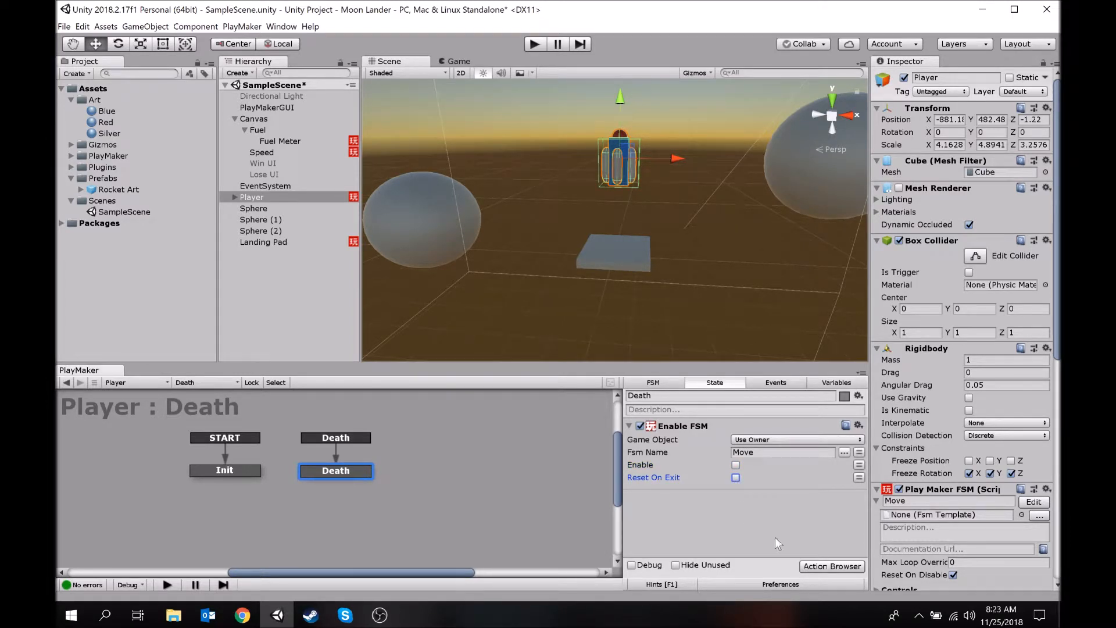
Step: Add an Activate Game Object action to the Player's Death state, after Enable FSM
{"action": "left_click", "coordinate": [828, 567]}
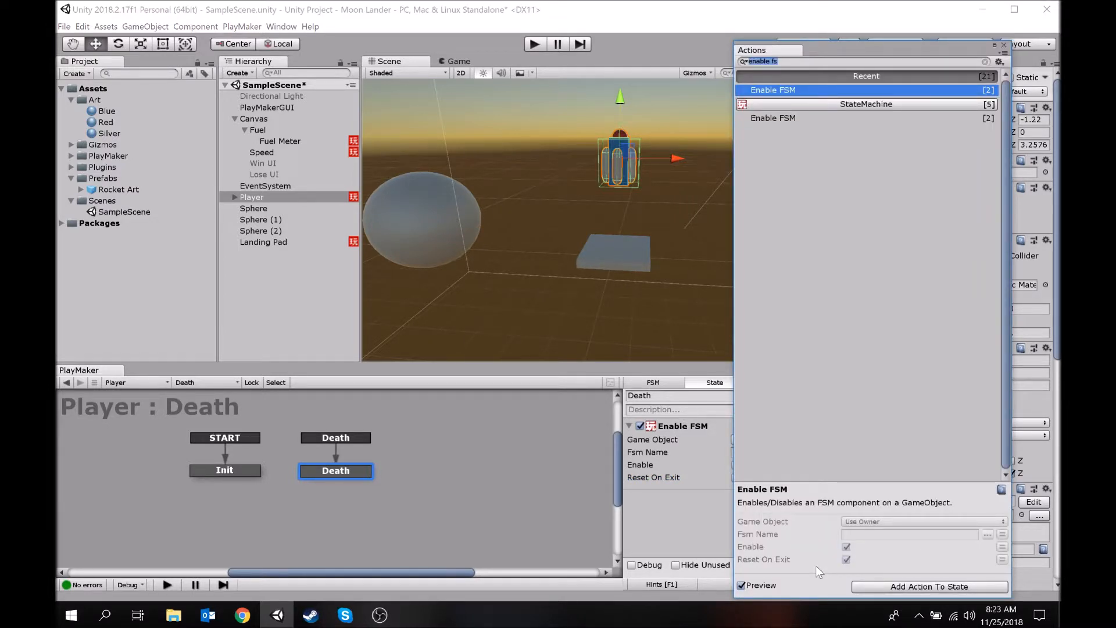
{"action": "type", "text": "activate"}
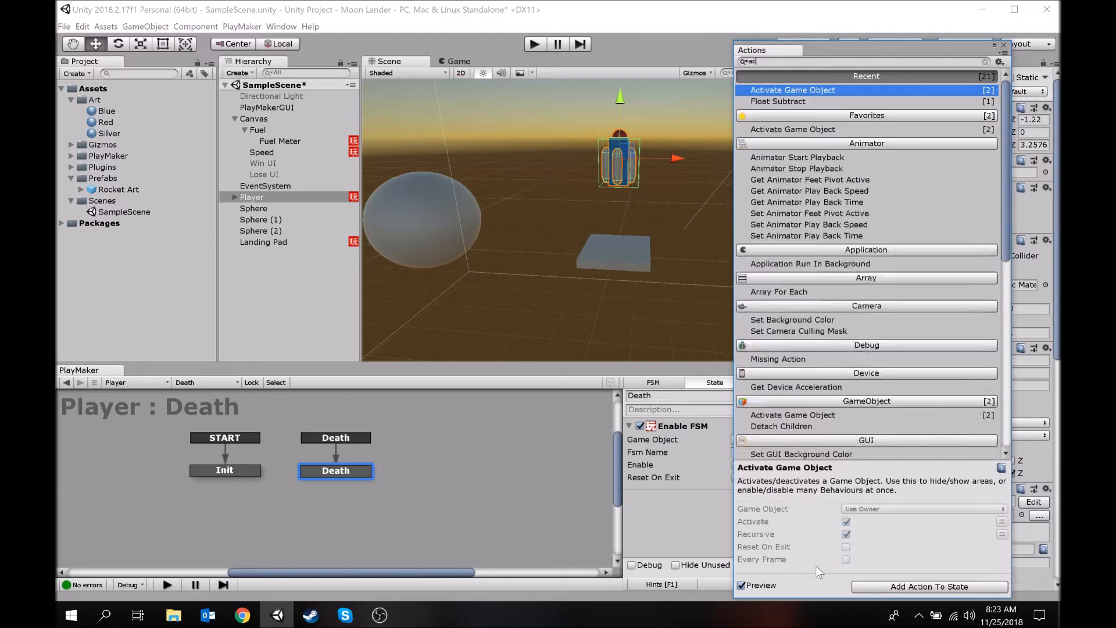
{"action": "key", "text": "Return"}
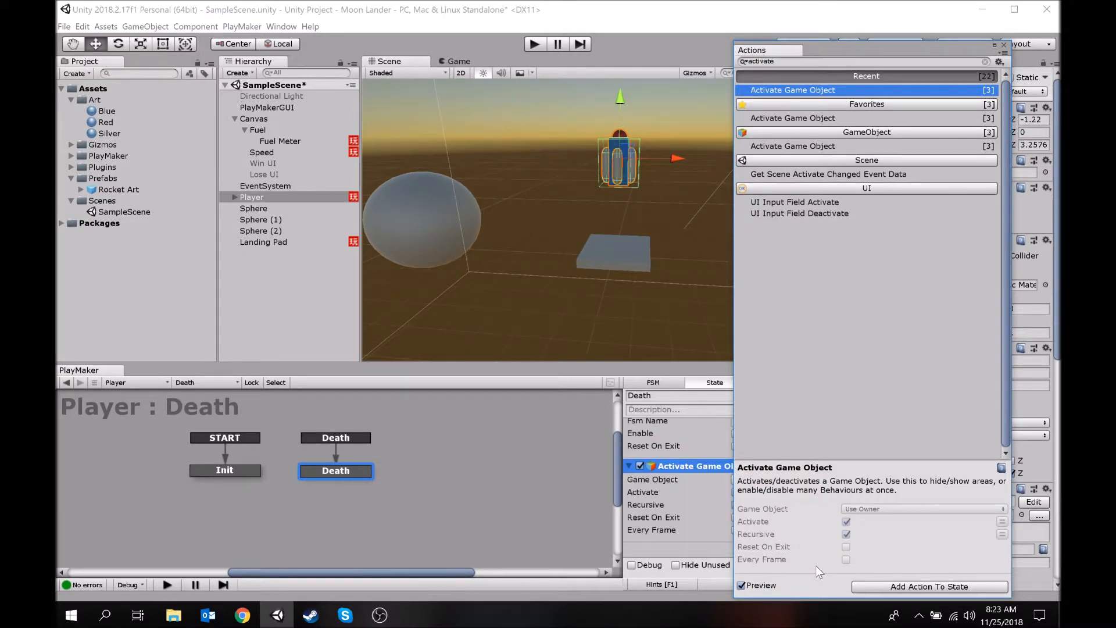
{"action": "left_click", "coordinate": [1004, 45]}
Step: Specify the Player's Rocket Art as Activate Game Object's target, with Activate and Recursive turned off
{"action": "left_click", "coordinate": [752, 479]}
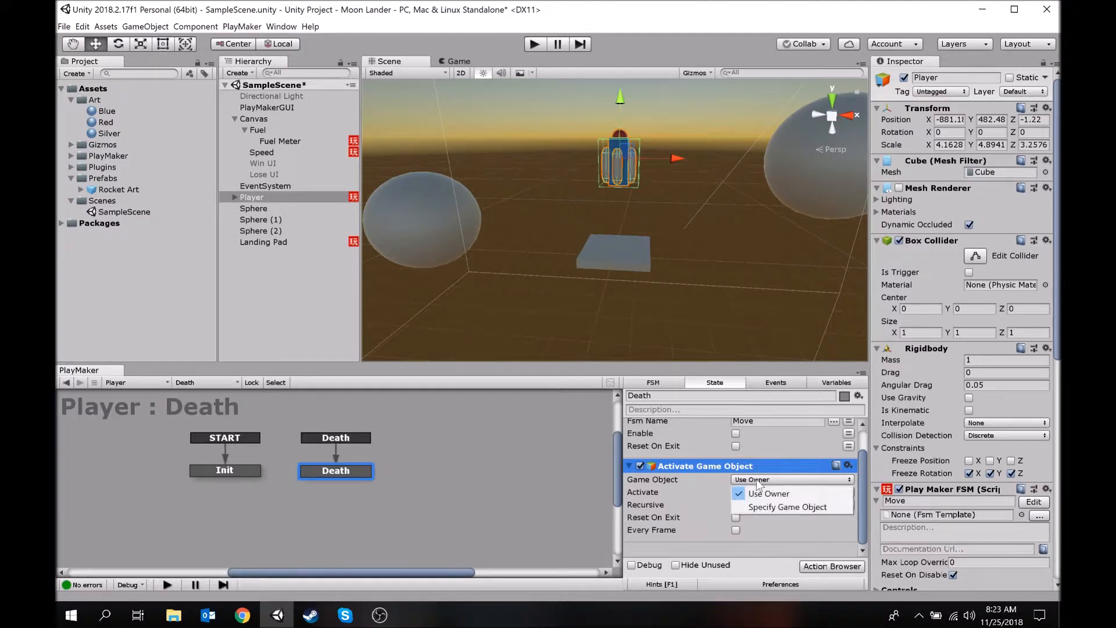
{"action": "left_click", "coordinate": [789, 506]}
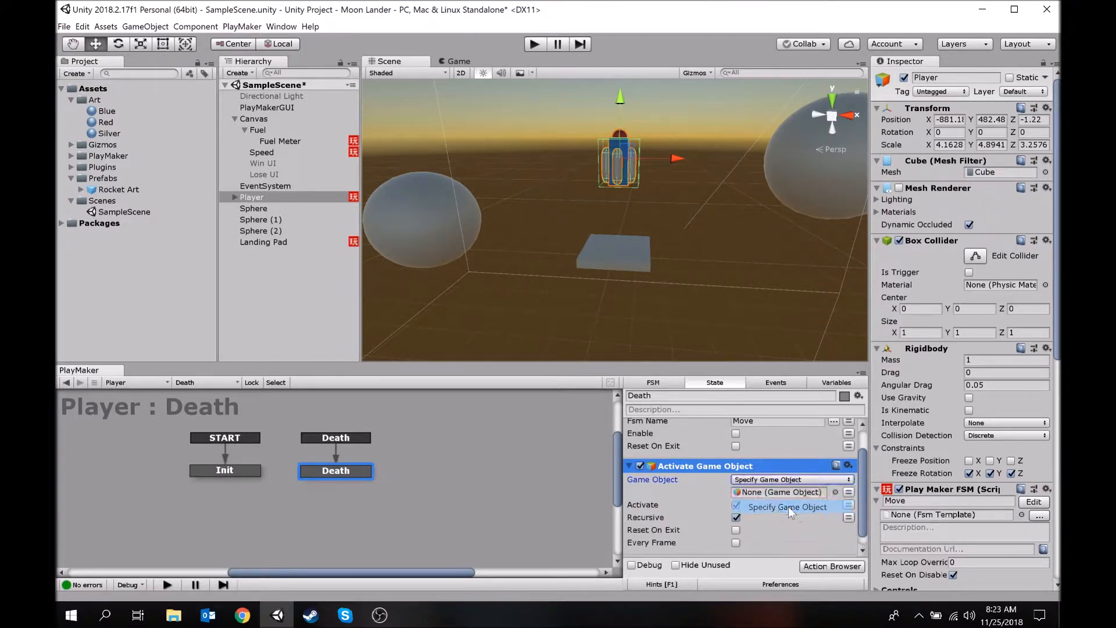
{"action": "left_click", "coordinate": [735, 517]}
{"action": "left_click", "coordinate": [736, 504]}
{"action": "left_click", "coordinate": [233, 197]}
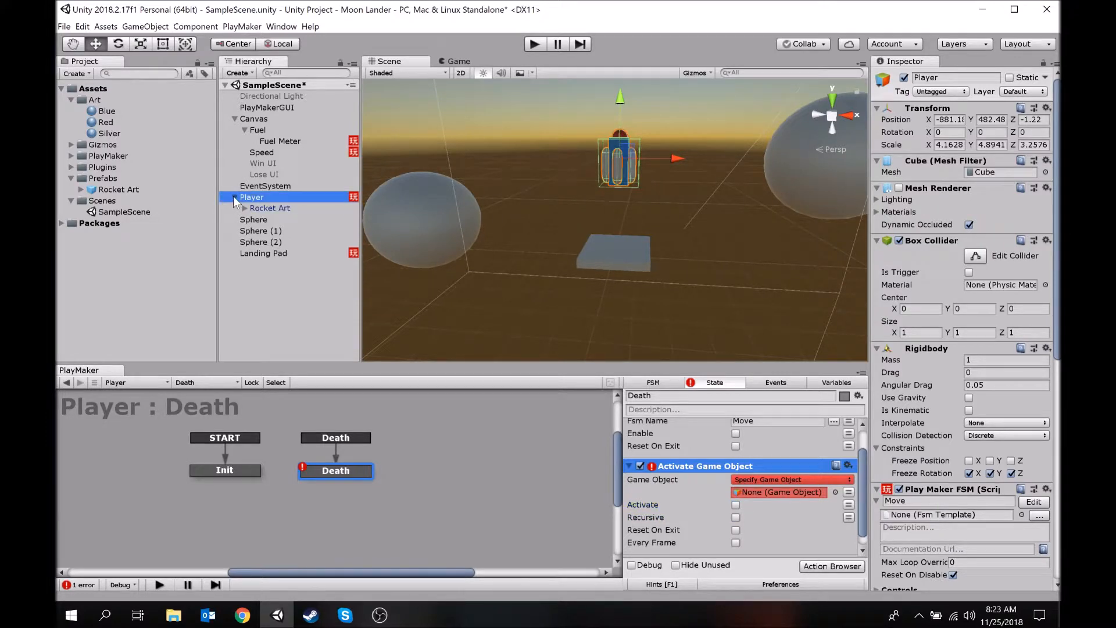
{"action": "left_click_drag", "start_coordinate": [260, 219], "coordinate": [771, 509]}
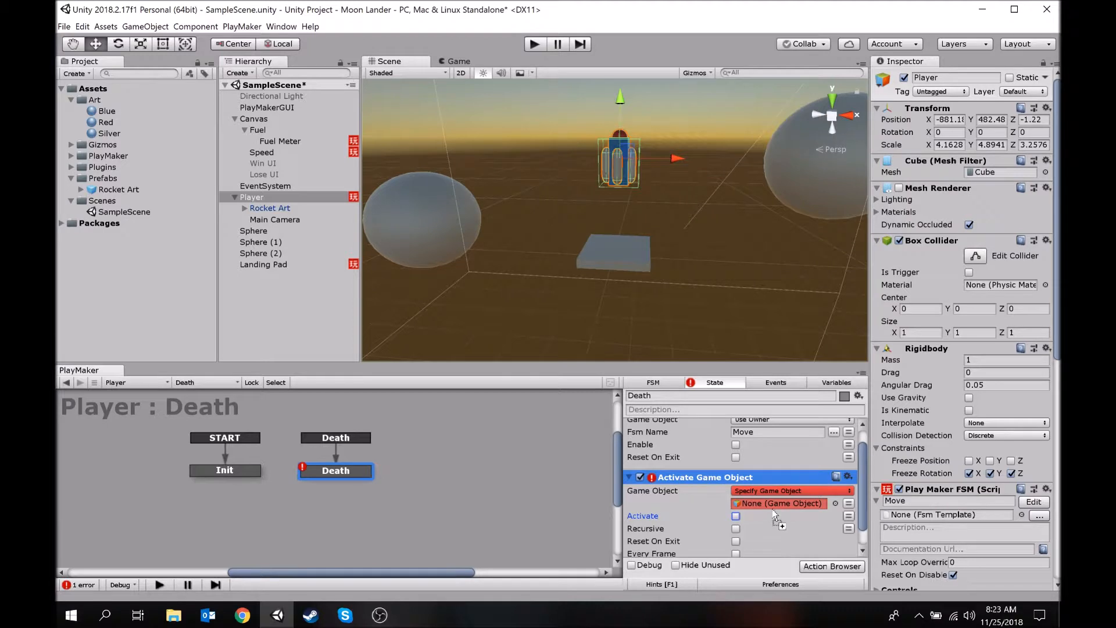
{"action": "left_click", "coordinate": [629, 477]}
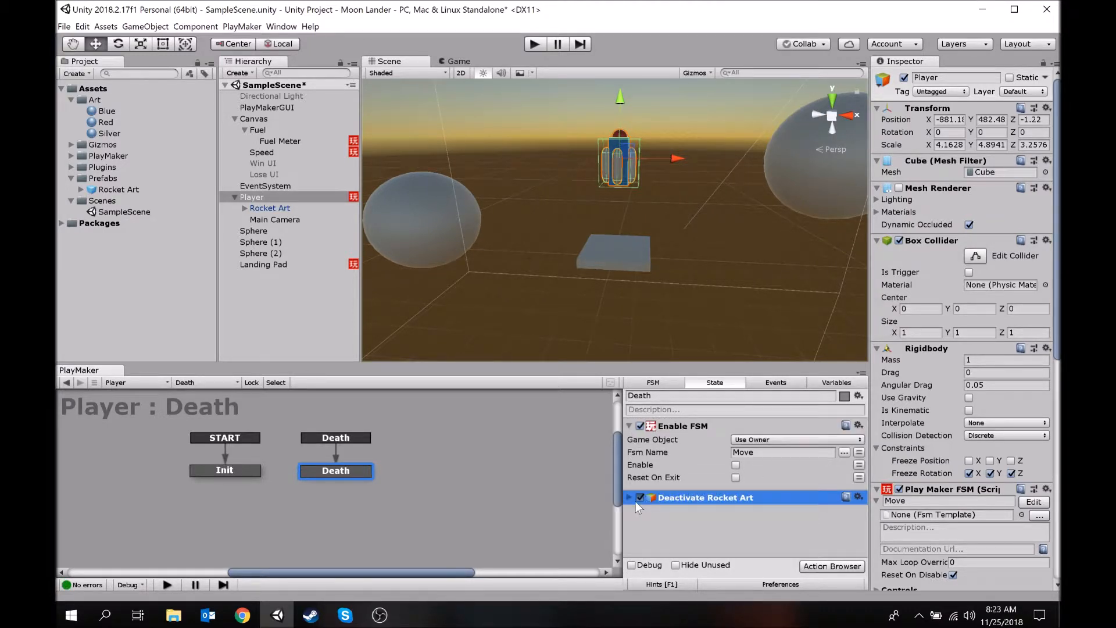
{"action": "left_click", "coordinate": [629, 498]}
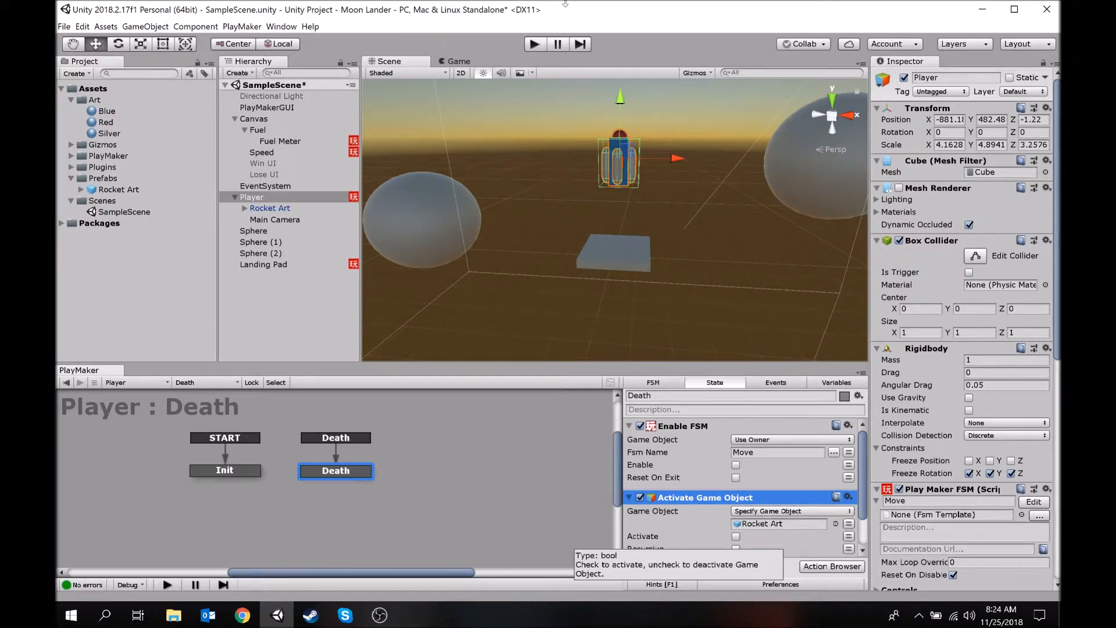
Step: Play-test a gentle landing and a hard landing while watching the Landing Pad's FSM, stopping the game after each run
{"action": "left_click", "coordinate": [253, 266]}
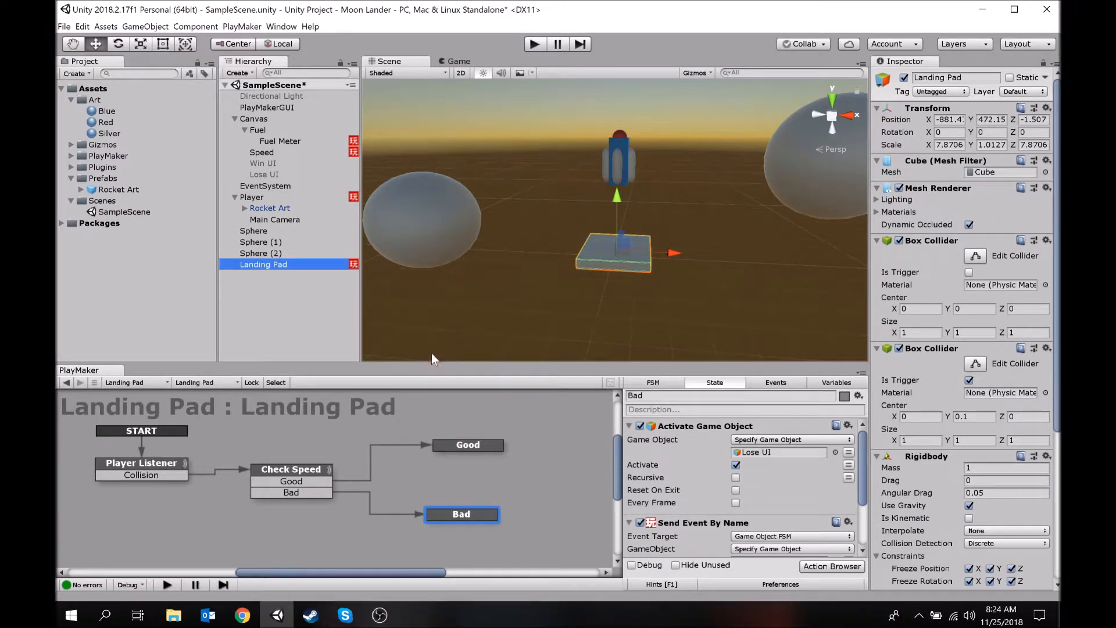
{"action": "left_click", "coordinate": [536, 45]}
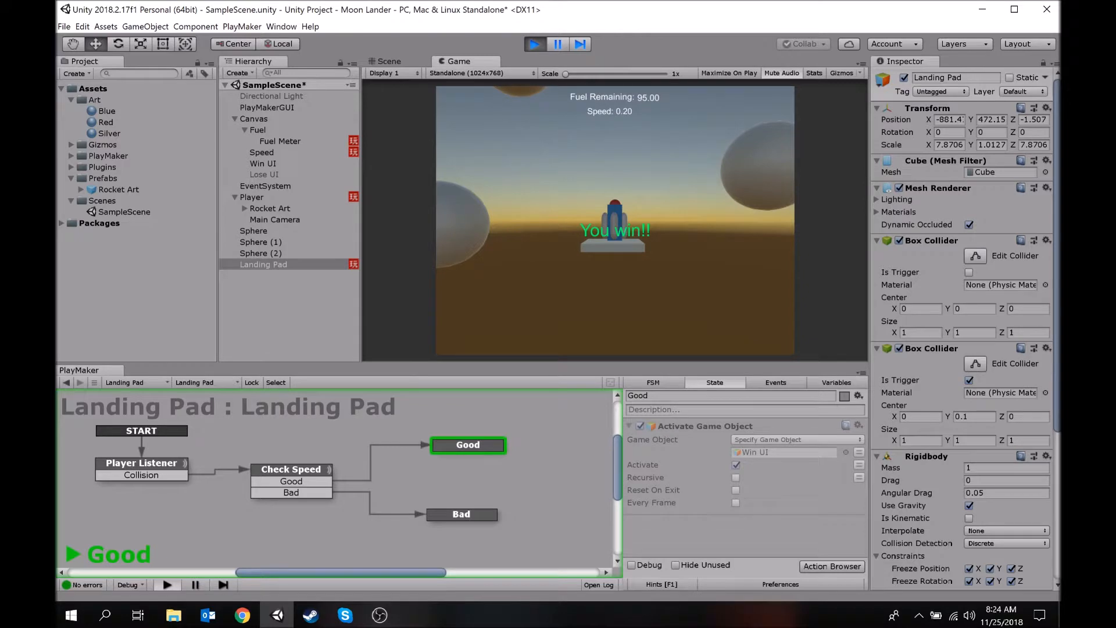
{"action": "key", "text": "space"}
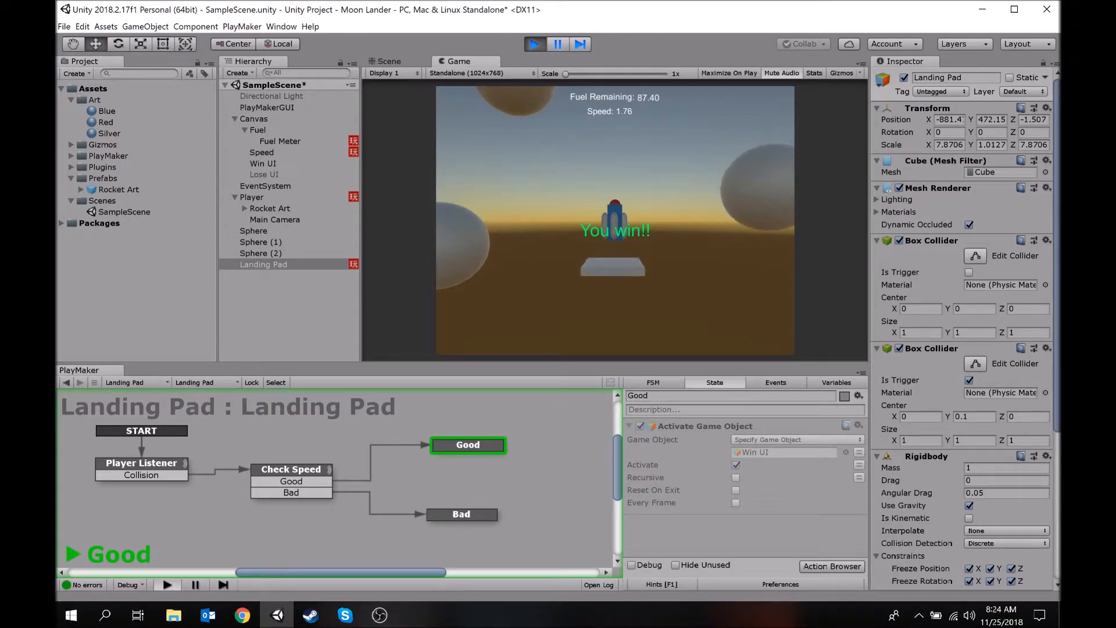
{"action": "left_click", "coordinate": [534, 45]}
{"action": "left_click", "coordinate": [534, 46]}
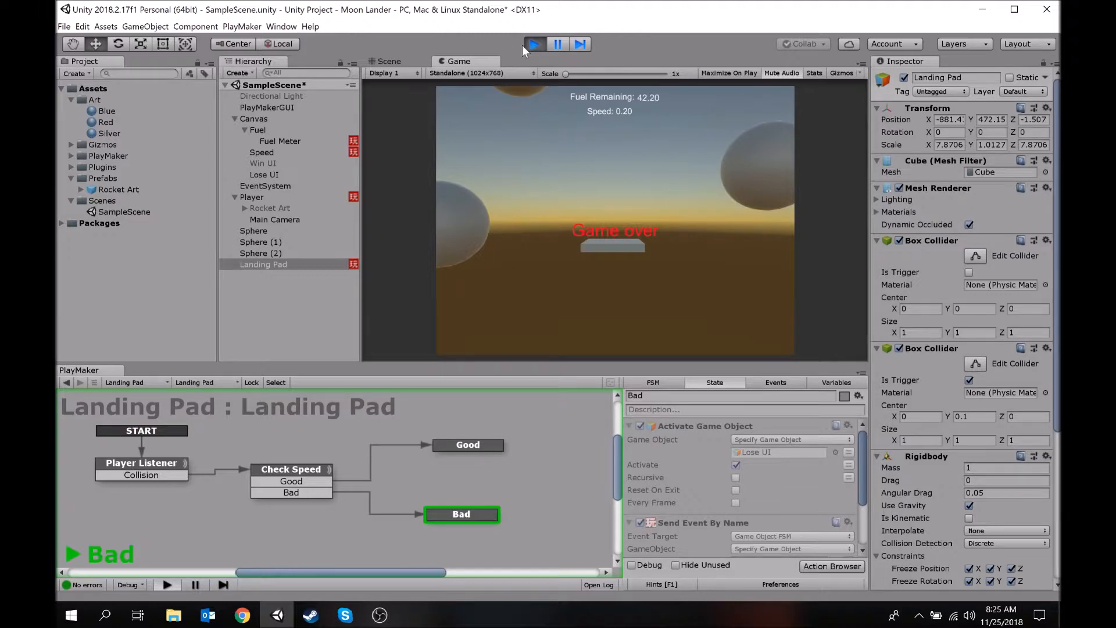
{"action": "left_click", "coordinate": [534, 45]}
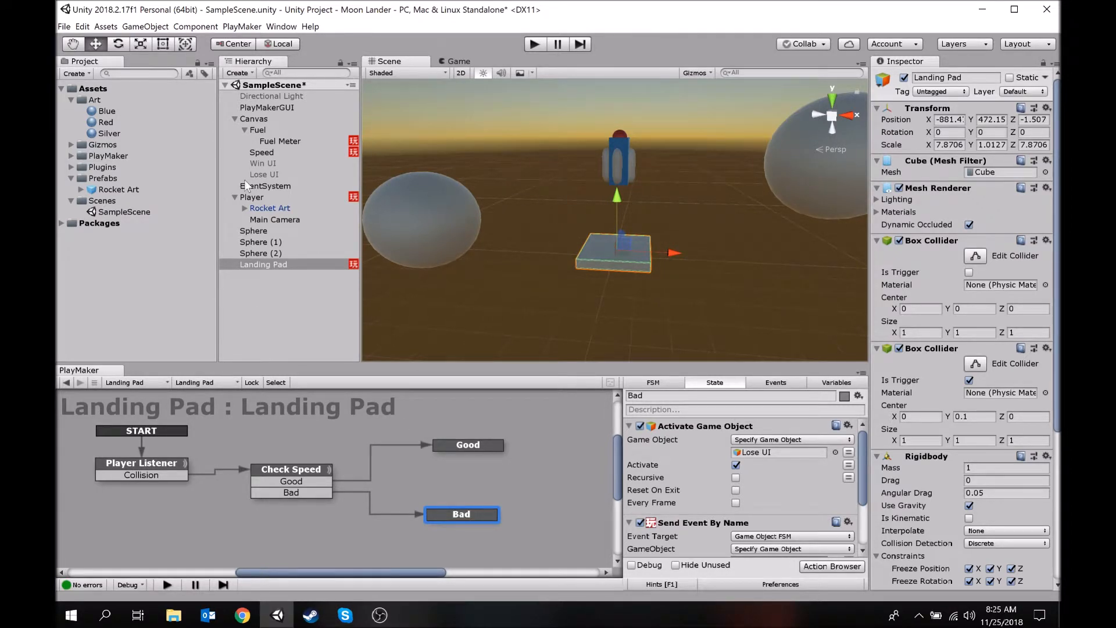
Step: Duplicate the Enable FSM action in the Player's Death state and set the copy's Fsm Name to Fuel
{"action": "left_click", "coordinate": [254, 198]}
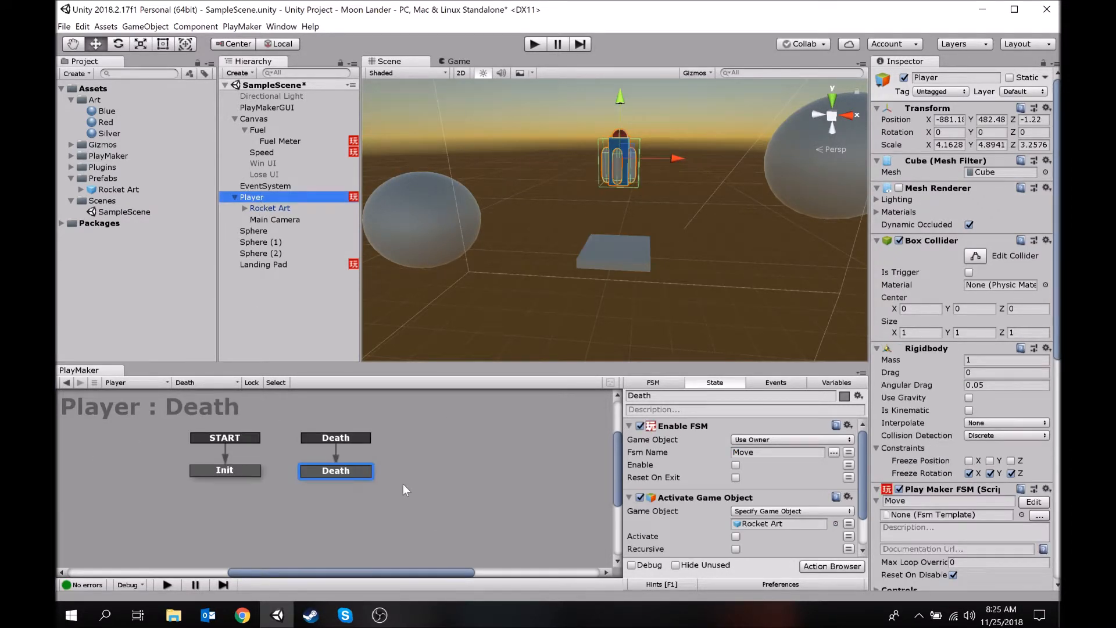
{"action": "left_click", "coordinate": [338, 469]}
{"action": "left_click", "coordinate": [692, 426]}
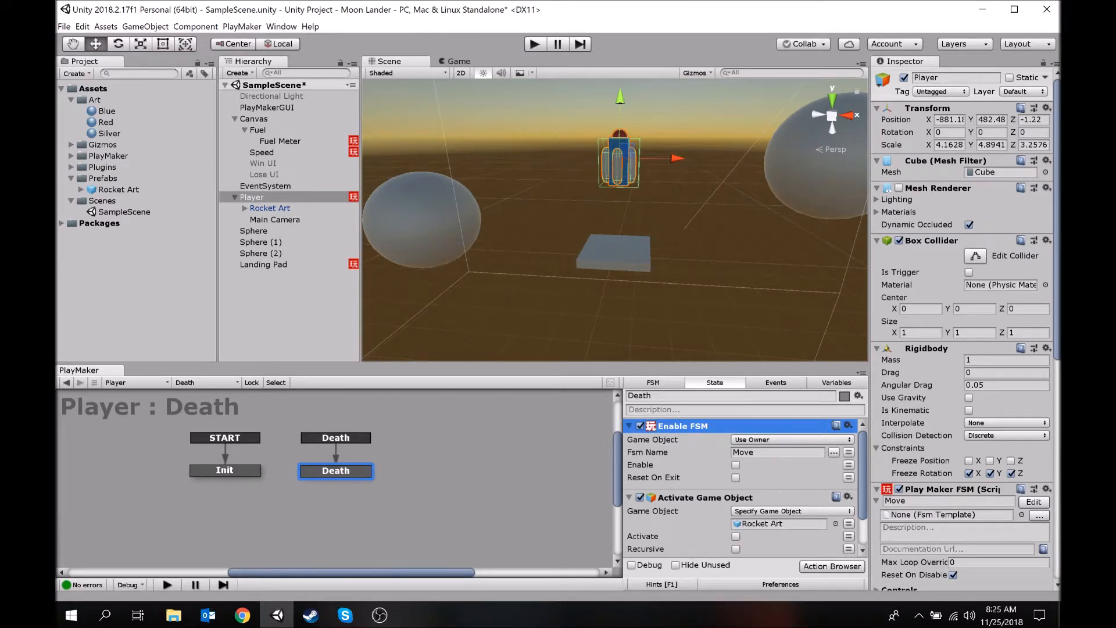
{"action": "key", "text": "ctrl+v"}
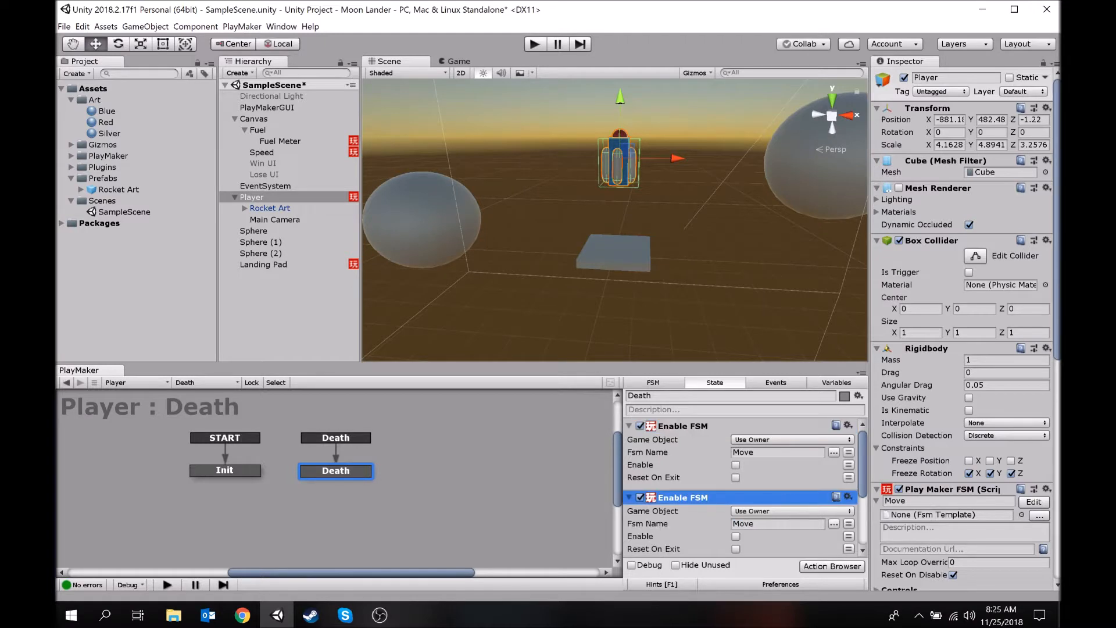
{"action": "scroll", "coordinate": [785, 541], "scroll_direction": "down", "scroll_amount": 2}
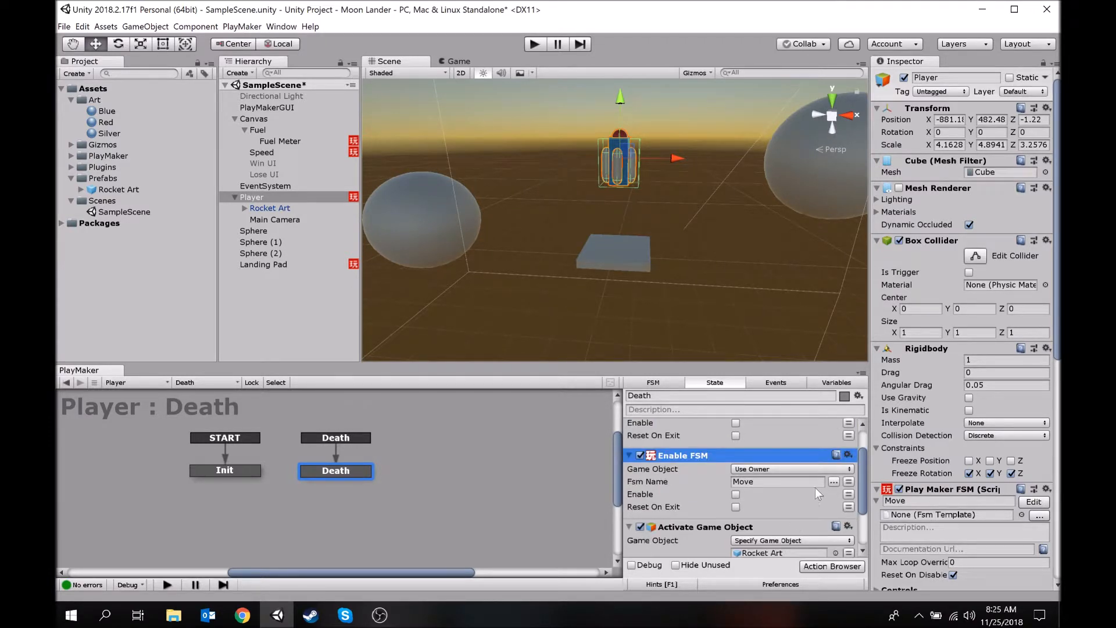
{"action": "left_click", "coordinate": [832, 480]}
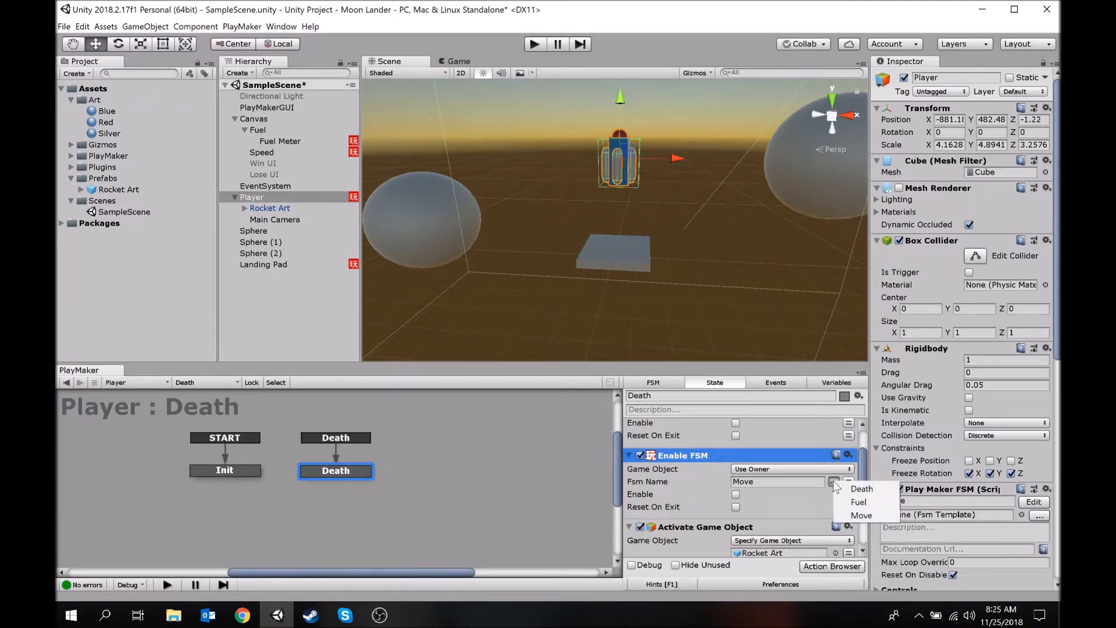
{"action": "left_click", "coordinate": [848, 503]}
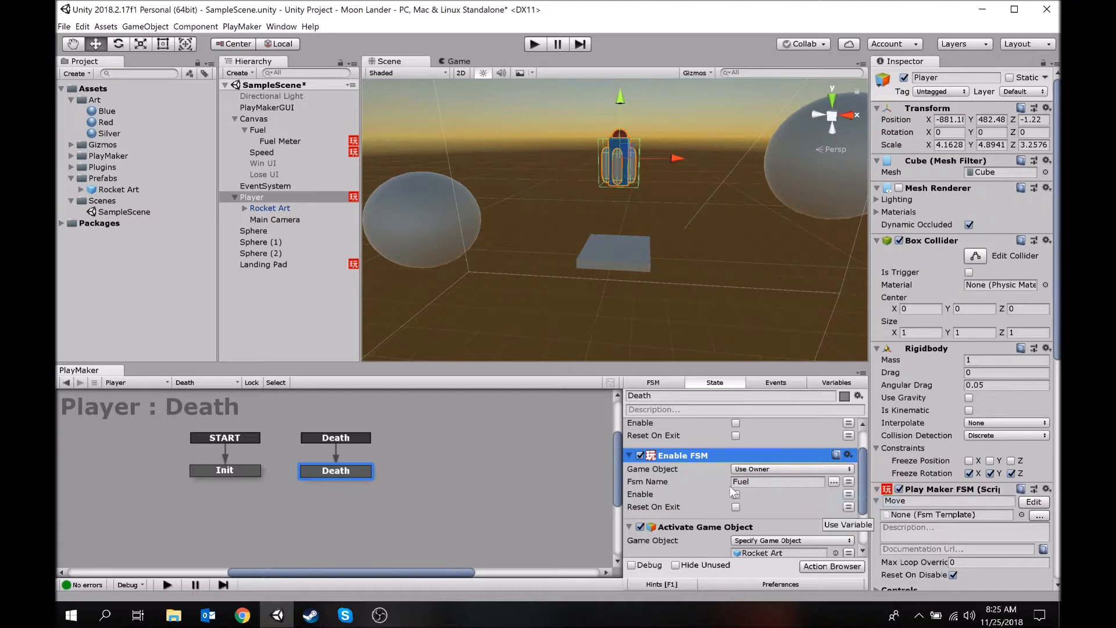
{"action": "scroll", "coordinate": [780, 490], "scroll_direction": "down", "scroll_amount": 3}
{"action": "scroll", "coordinate": [780, 490], "scroll_direction": "up", "scroll_amount": 3}
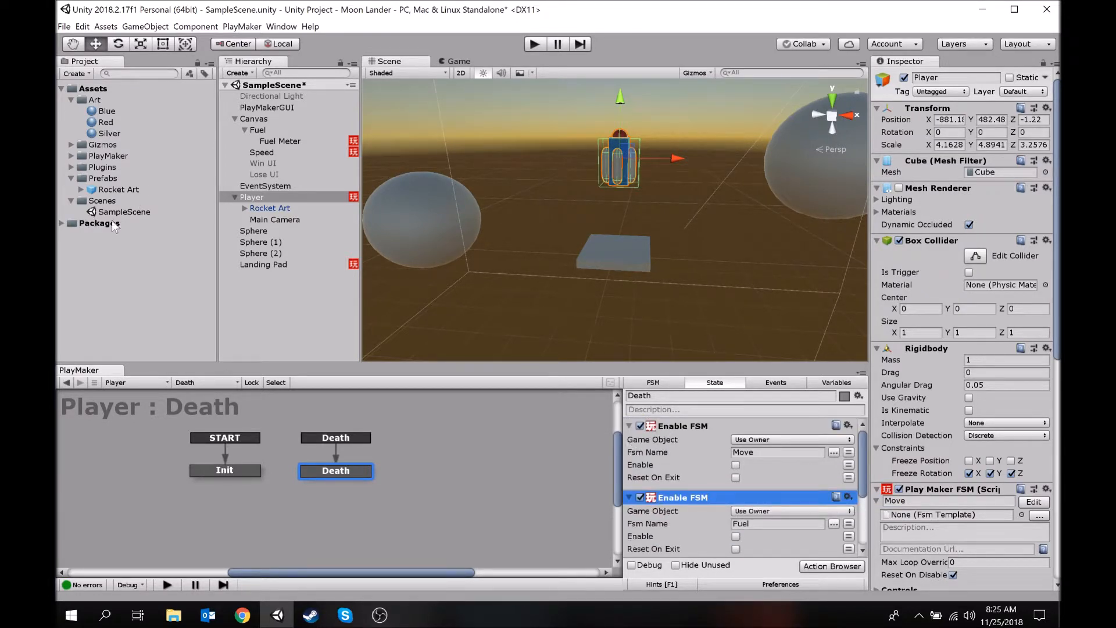
Step: Add an FSM to the Win UI object and rename its start state to Init
{"action": "left_click", "coordinate": [275, 163]}
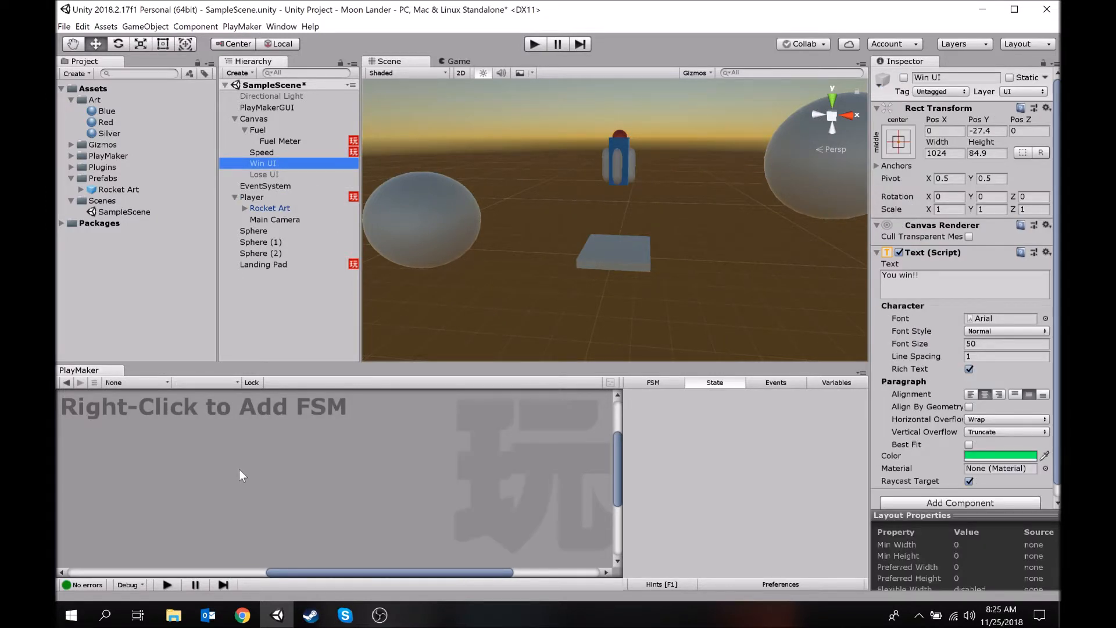
{"action": "right_click", "coordinate": [211, 471]}
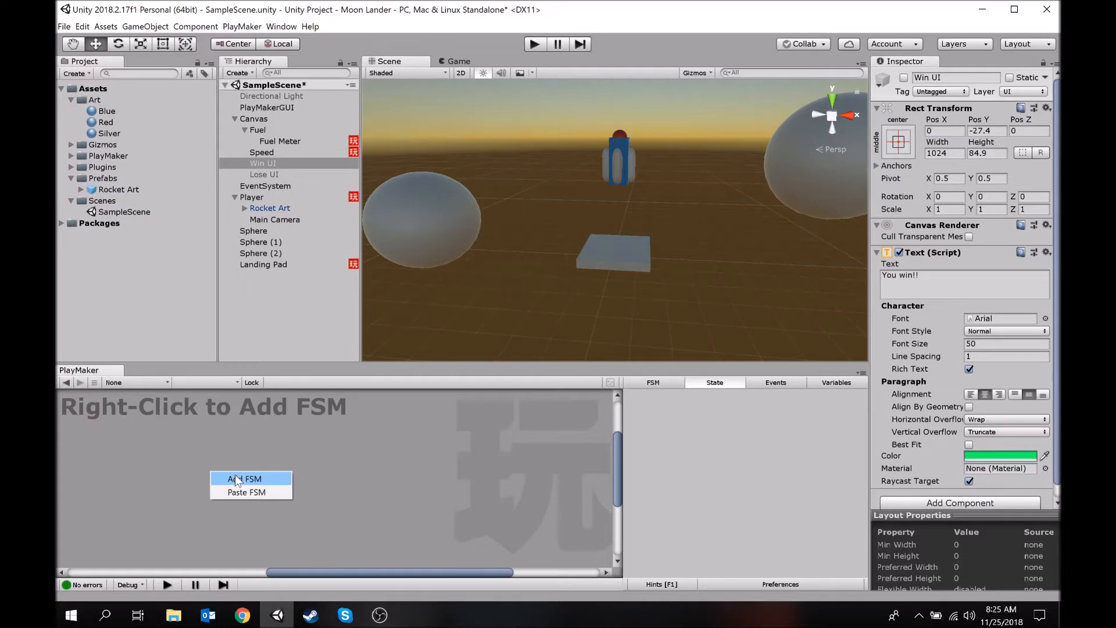
{"action": "left_click", "coordinate": [237, 474]}
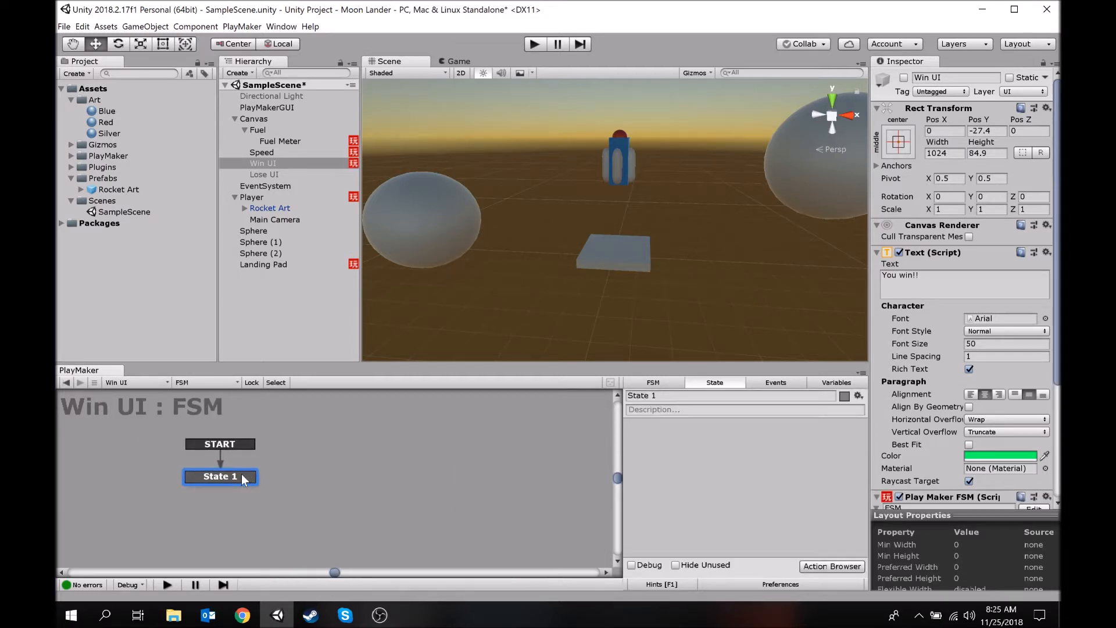
{"action": "left_click", "coordinate": [664, 399]}
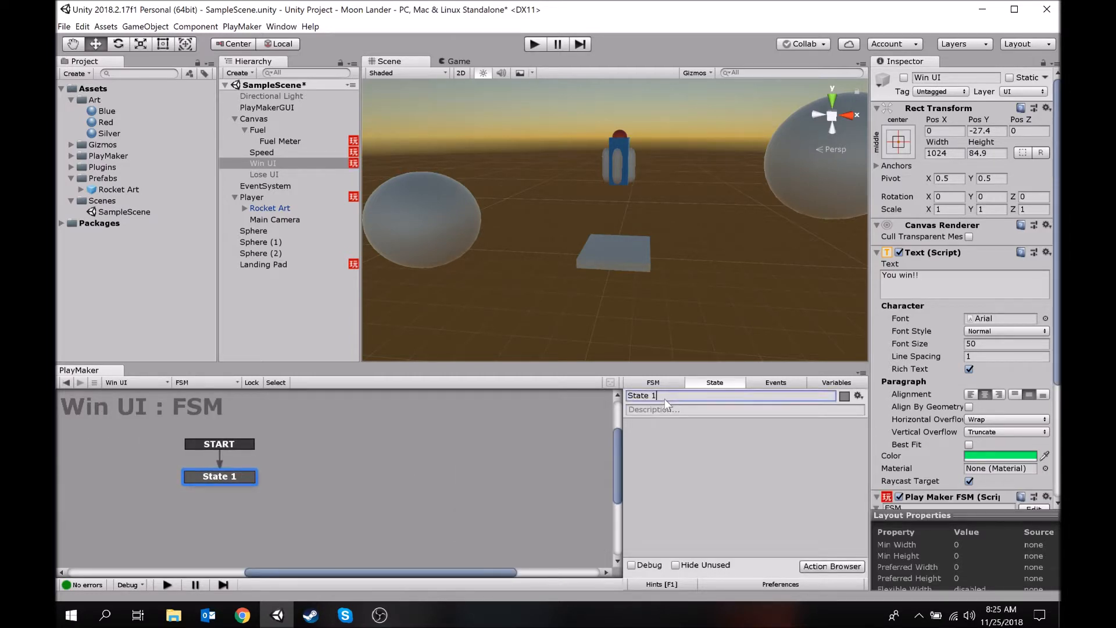
{"action": "type", "text": "Init"}
Step: Add a second state beside Init in the Win UI FSM, then select Init
{"action": "right_click", "coordinate": [315, 469]}
{"action": "left_click", "coordinate": [337, 329]}
{"action": "left_click", "coordinate": [218, 476]}
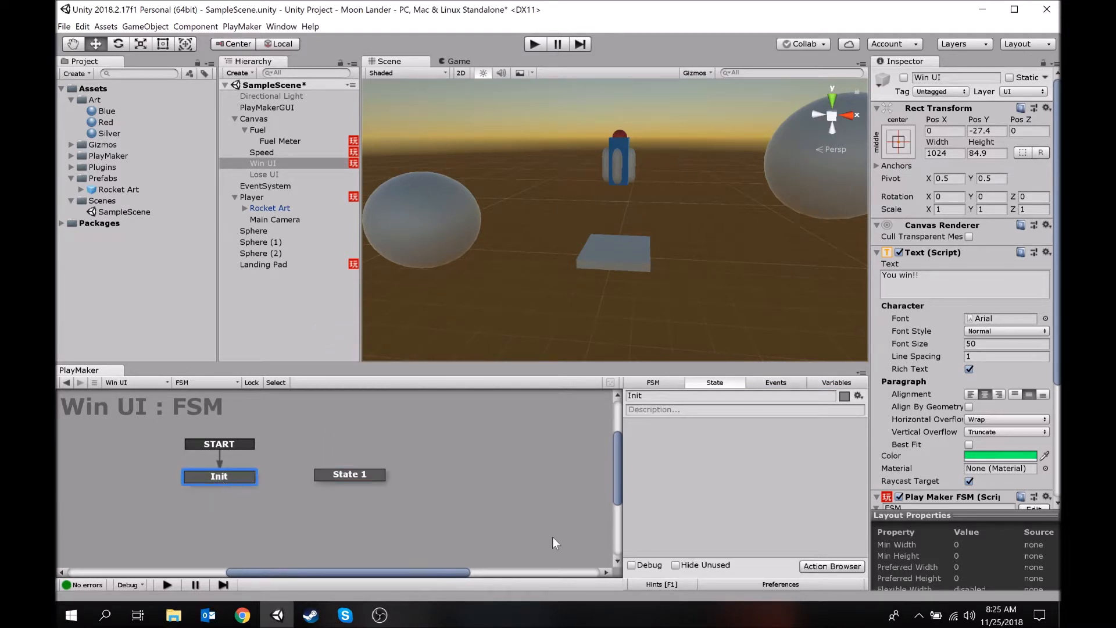
Step: Add a Wait action to the Init state of the Win UI FSM and set its Time to 2
{"action": "left_click", "coordinate": [829, 566]}
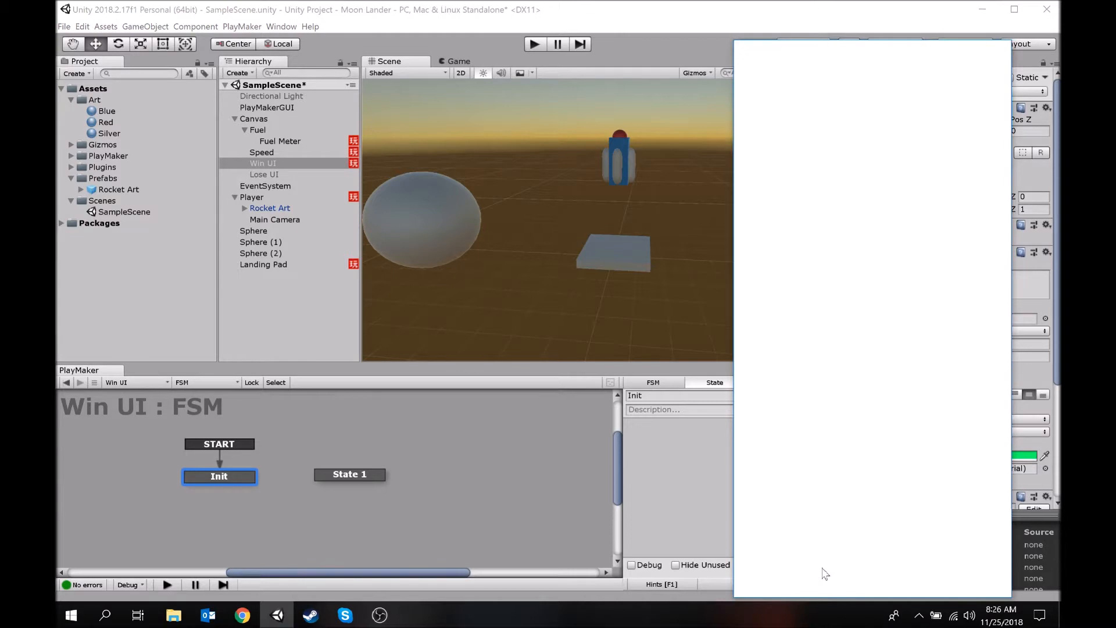
{"action": "type", "text": "wait"}
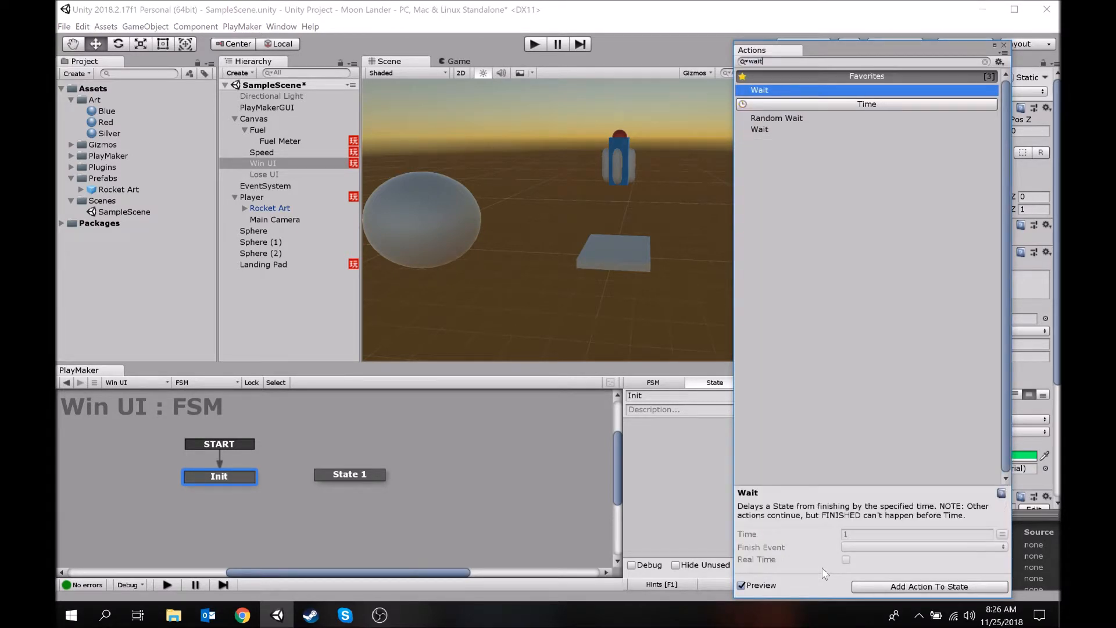
{"action": "key", "text": "Return"}
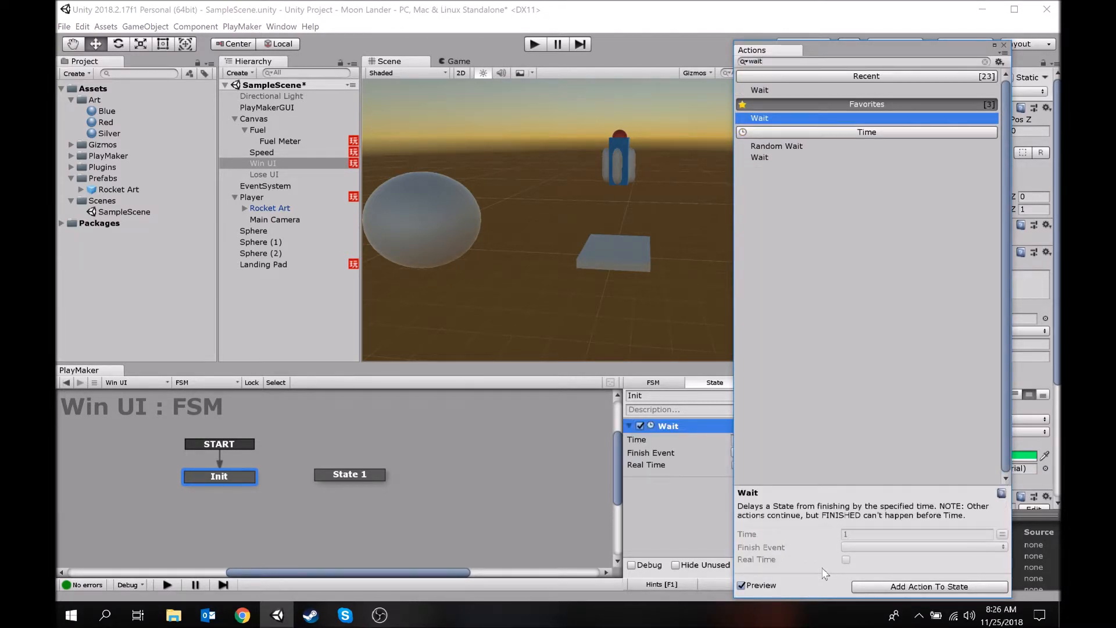
{"action": "left_click", "coordinate": [1003, 45]}
{"action": "left_click", "coordinate": [757, 441]}
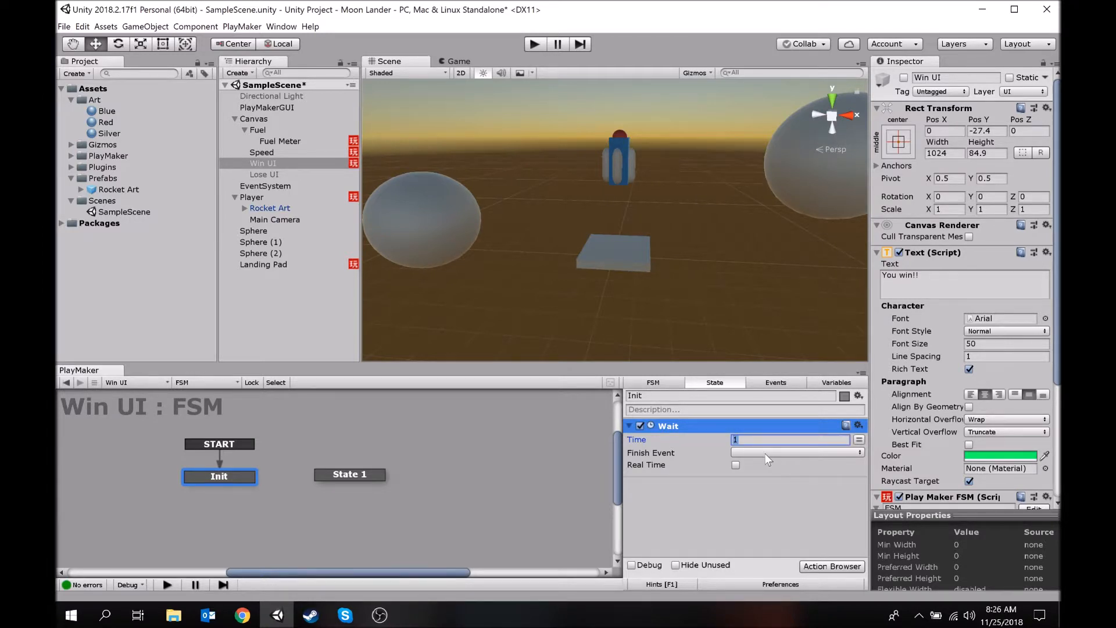
{"action": "type", "text": "2"}
Step: Add a FINISHED transition to the Init state and set the Wait action's Finish Event to FINISHED
{"action": "right_click", "coordinate": [203, 475]}
{"action": "mouse_move", "coordinate": [325, 351]}
{"action": "left_click", "coordinate": [389, 352]}
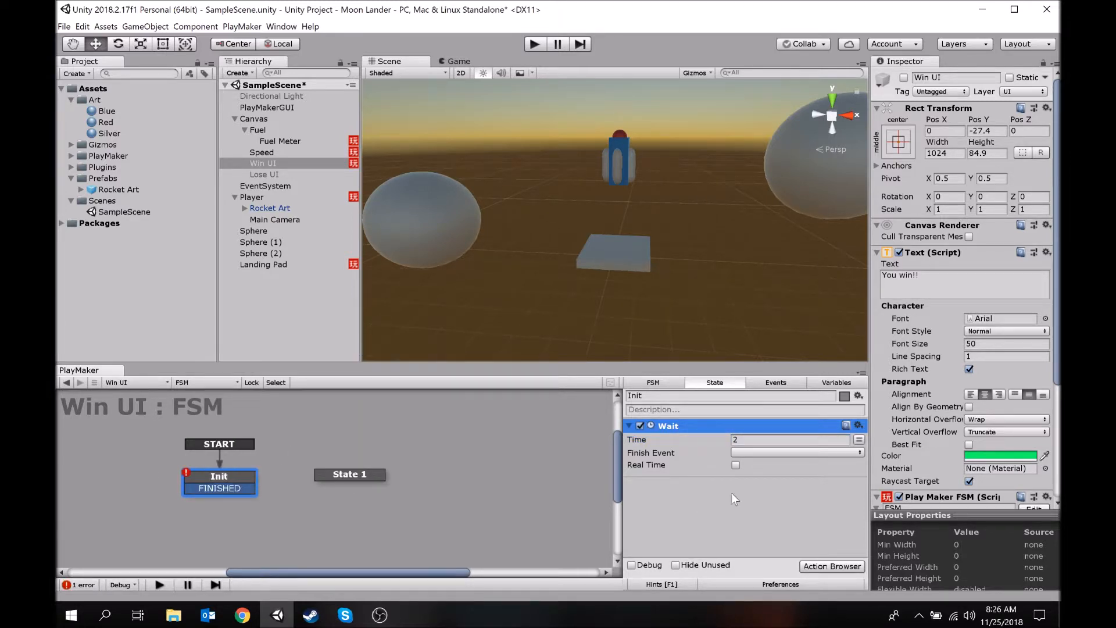
{"action": "left_click", "coordinate": [766, 449]}
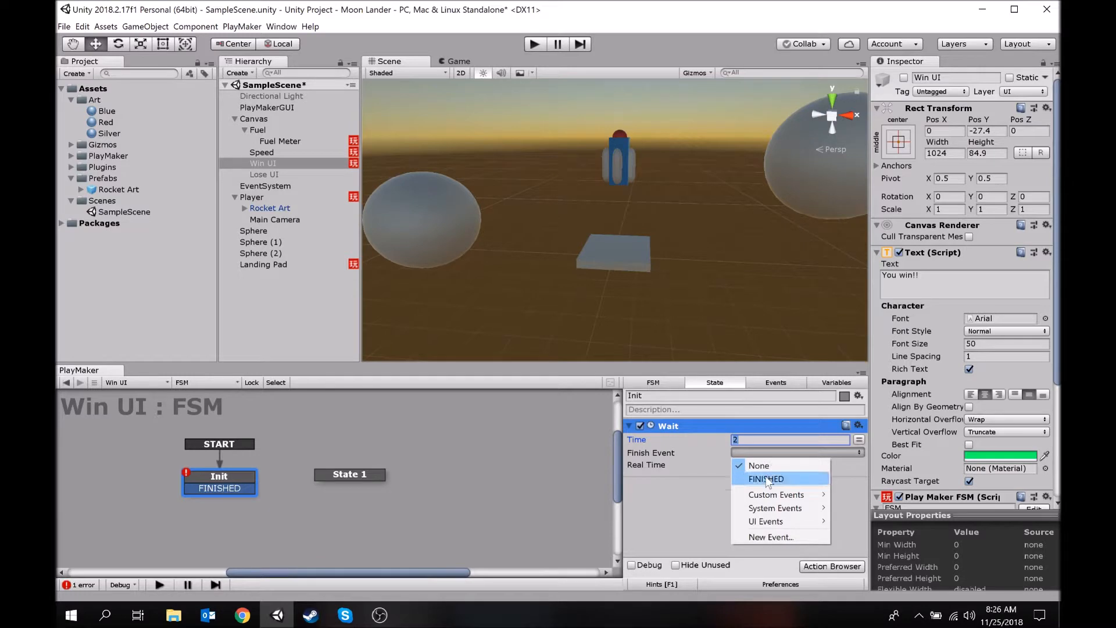
{"action": "left_click", "coordinate": [766, 478]}
Step: Move State 1 slightly away from Init and link Init's FINISHED transition to it
{"action": "left_click_drag", "start_coordinate": [356, 483], "coordinate": [373, 480]}
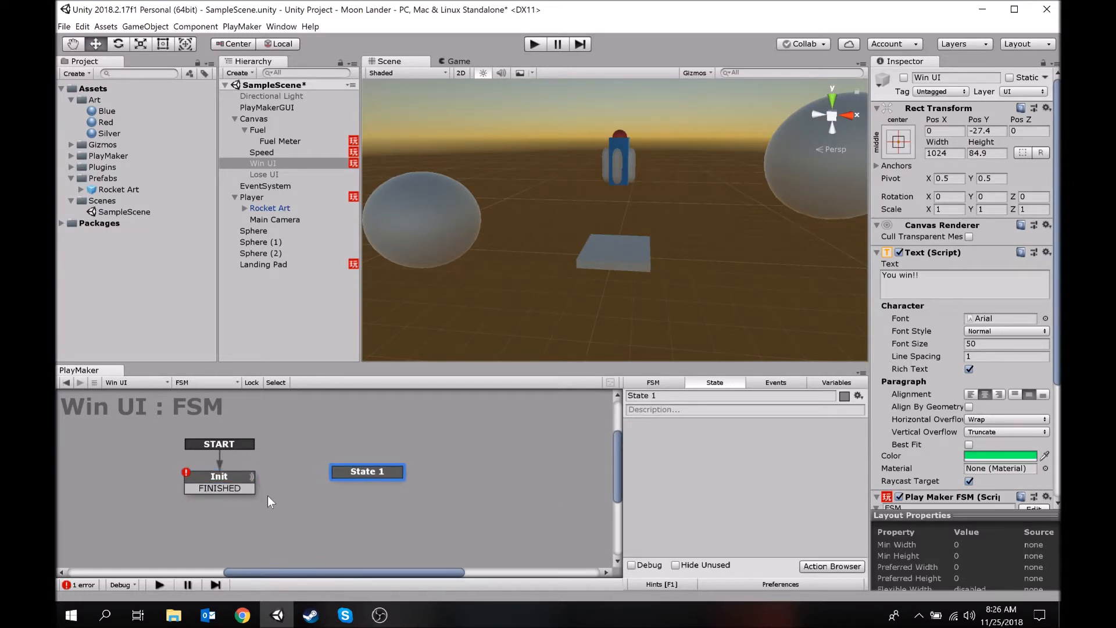
{"action": "left_click", "coordinate": [239, 495]}
{"action": "left_click_drag", "start_coordinate": [250, 486], "coordinate": [358, 471]}
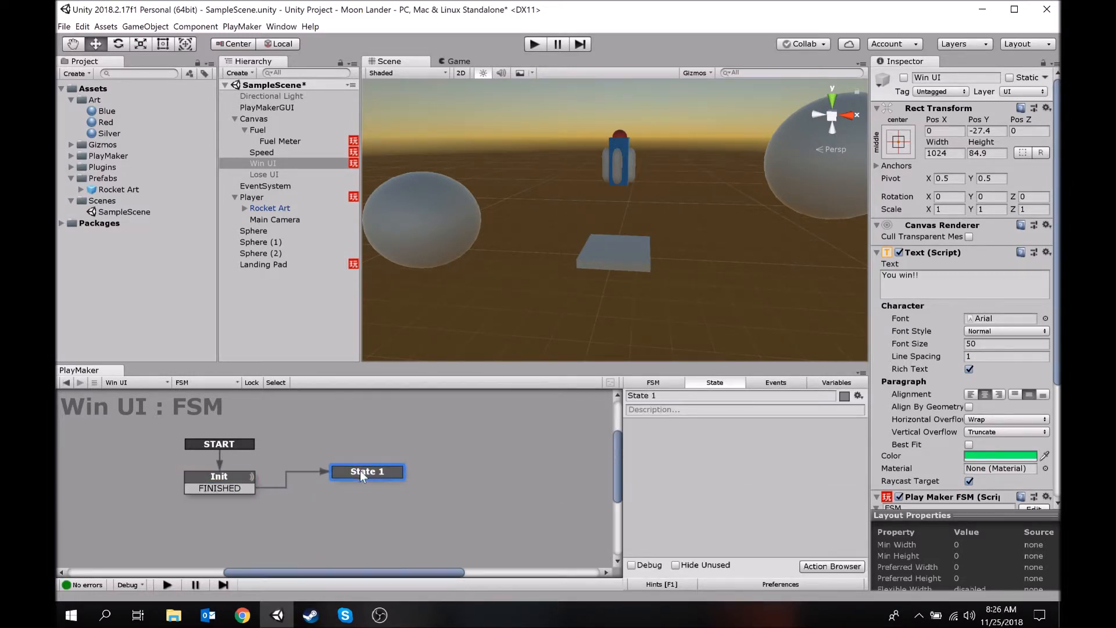
Step: Duplicate the Win UI object and rename the copy Replay
{"action": "left_click", "coordinate": [274, 164]}
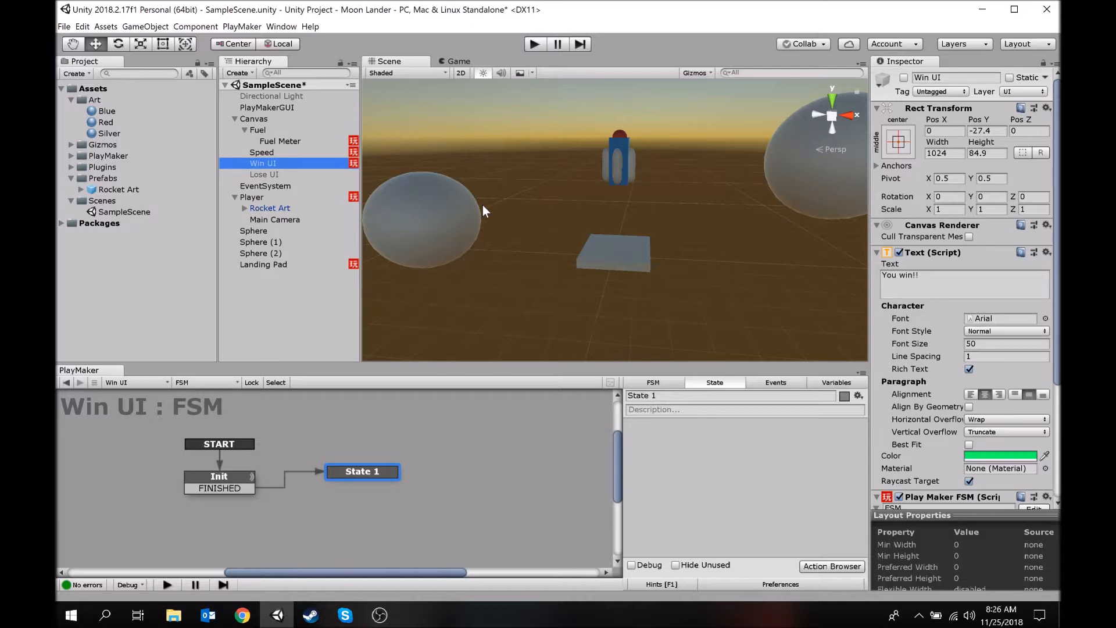
{"action": "key", "text": "ctrl+d"}
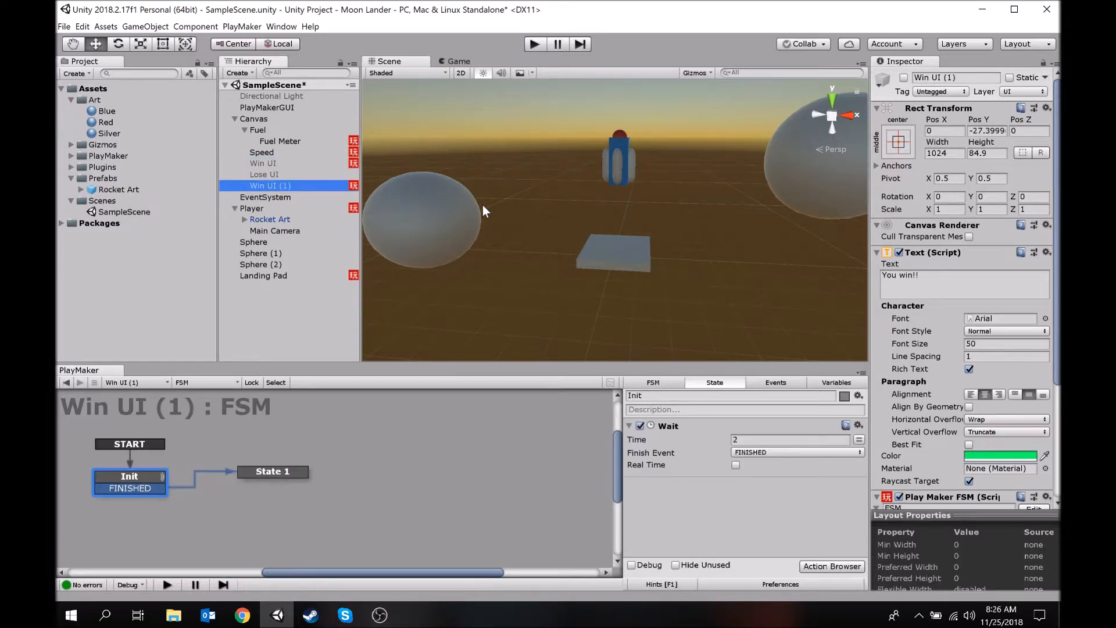
{"action": "left_click", "coordinate": [263, 187]}
{"action": "type", "text": "Replay"}
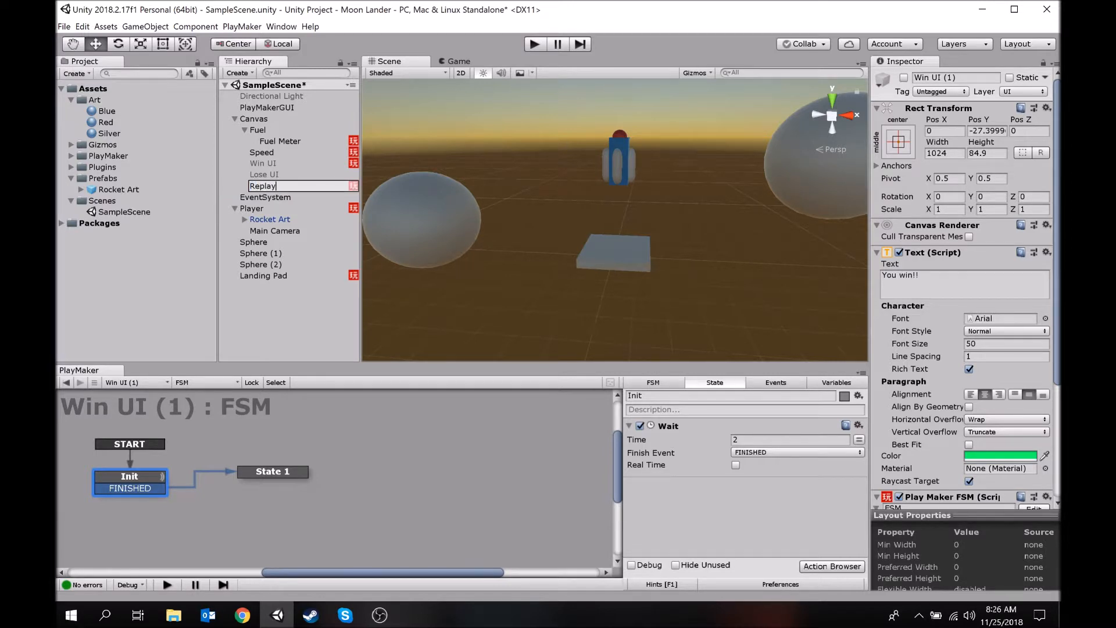
{"action": "key", "text": "Return"}
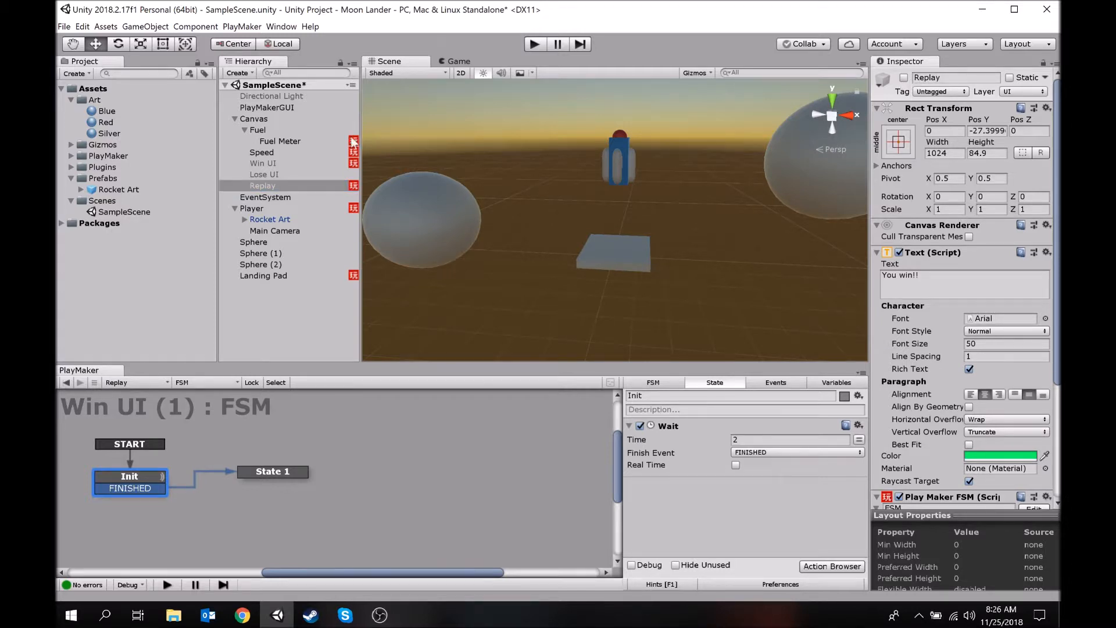
Step: Show the Replay object in the 2D scene view, activate it and set its text to "Press any key to replay"
{"action": "double_click", "coordinate": [261, 184]}
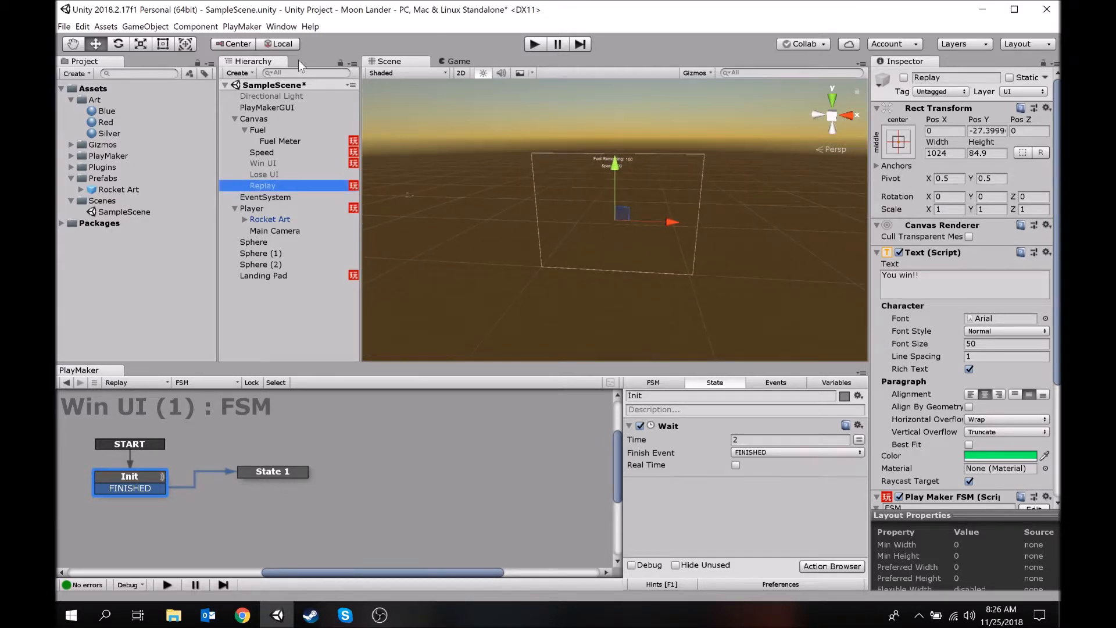
{"action": "left_click", "coordinate": [459, 73]}
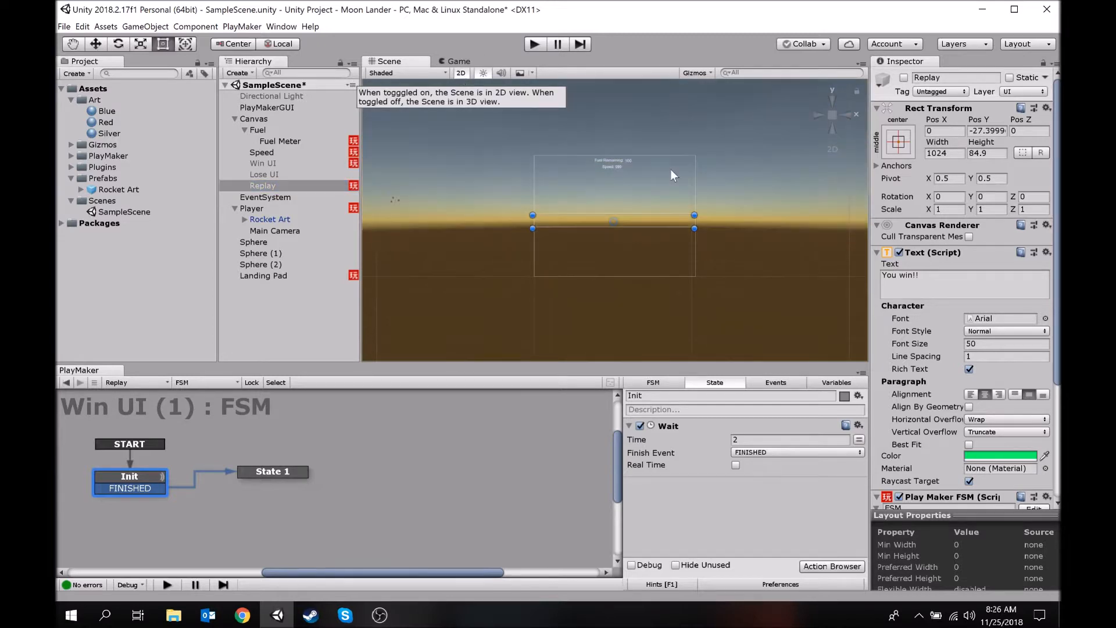
{"action": "key", "text": "t"}
{"action": "scroll", "coordinate": [583, 151], "scroll_direction": "up", "scroll_amount": 2}
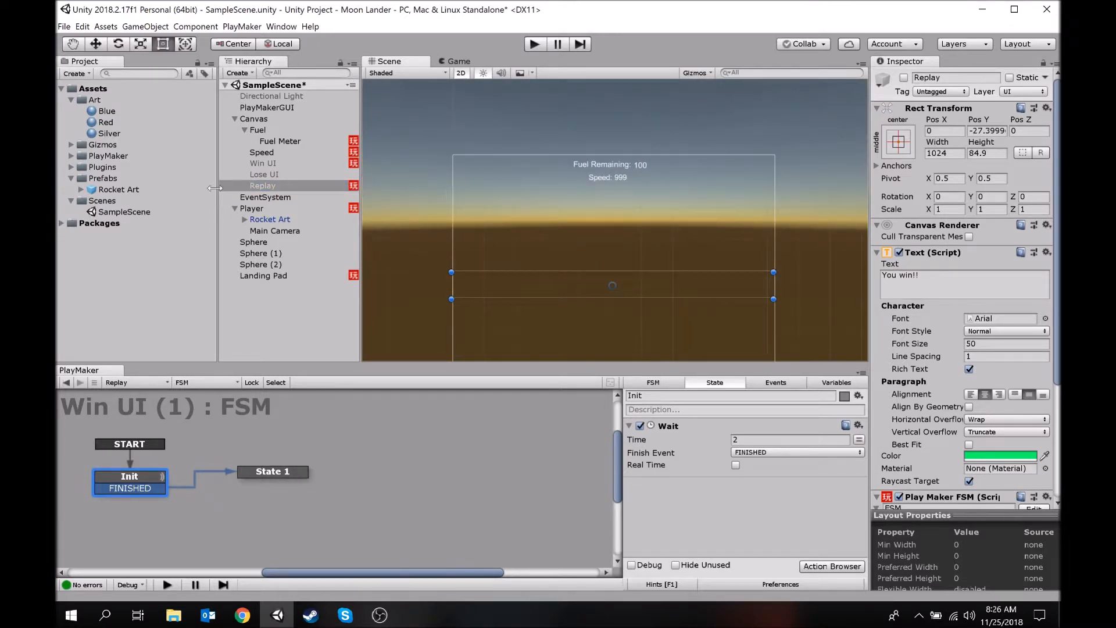
{"action": "left_click", "coordinate": [903, 77]}
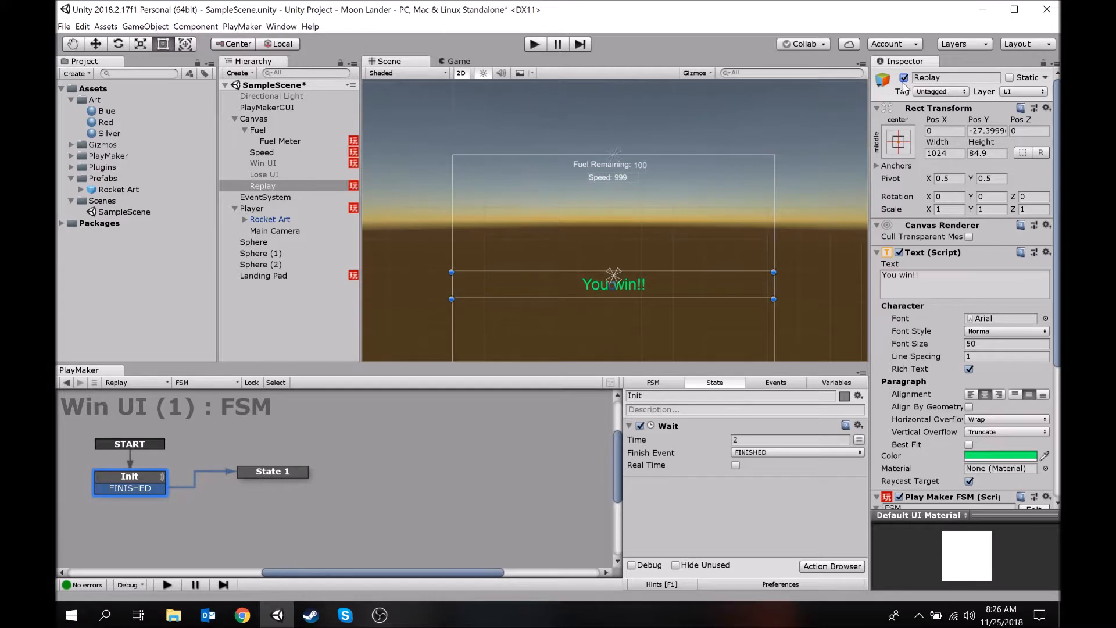
{"action": "left_click_drag", "start_coordinate": [921, 275], "coordinate": [880, 275]}
{"action": "type", "text": "Press any key to "}
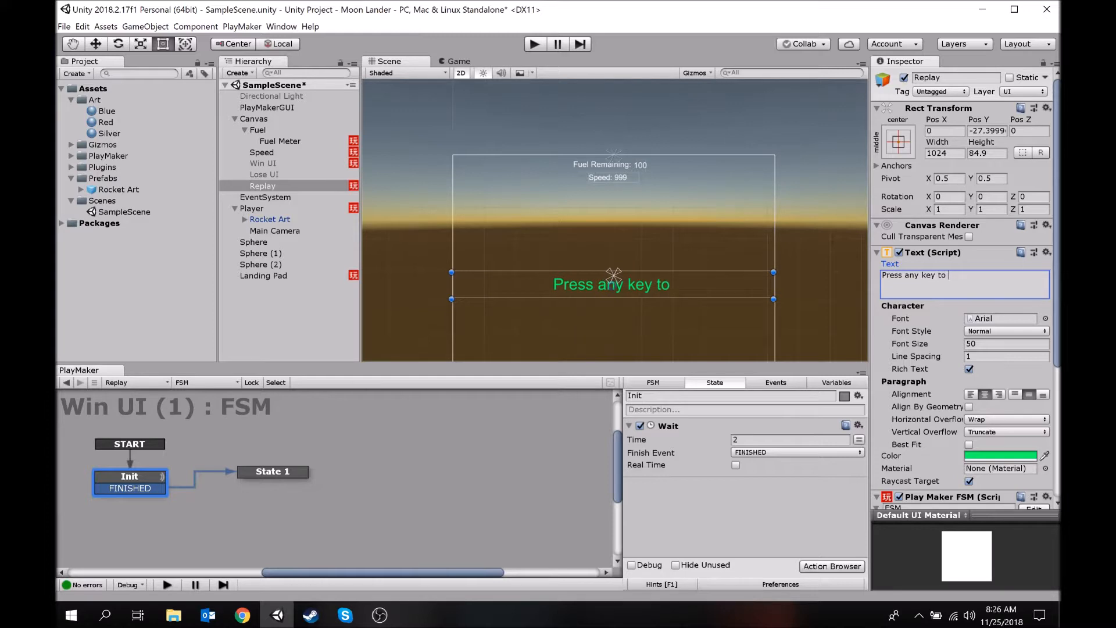
{"action": "type", "text": "replay"}
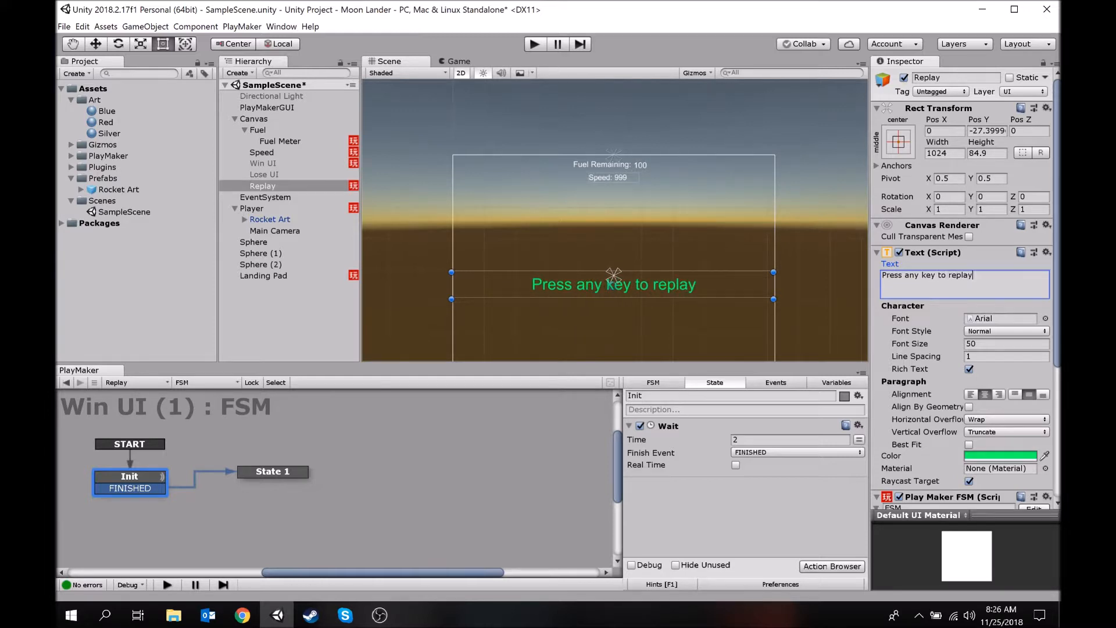
Step: Change the Replay text colour to blue, hexadecimal 00A7FF
{"action": "left_click", "coordinate": [1006, 457]}
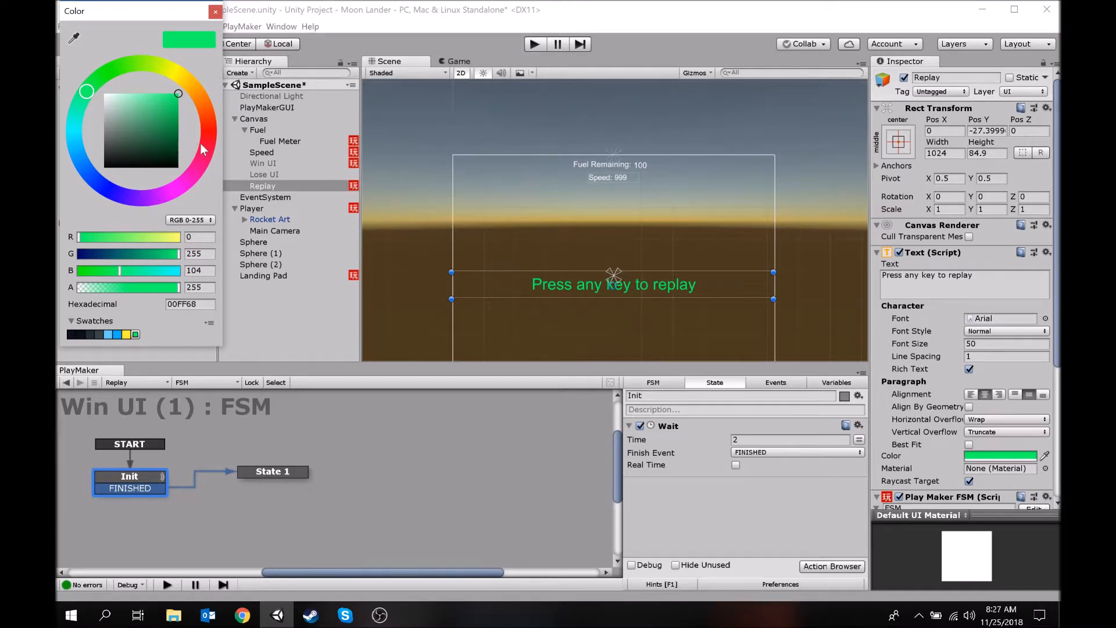
{"action": "left_click_drag", "start_coordinate": [103, 177], "coordinate": [67, 164]}
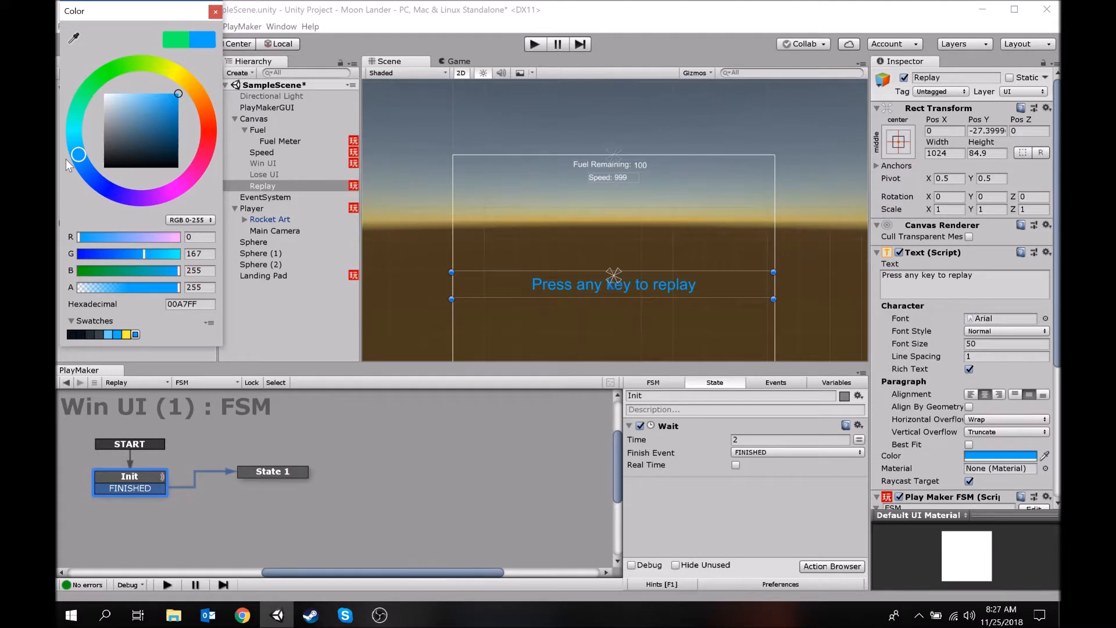
{"action": "left_click", "coordinate": [215, 11]}
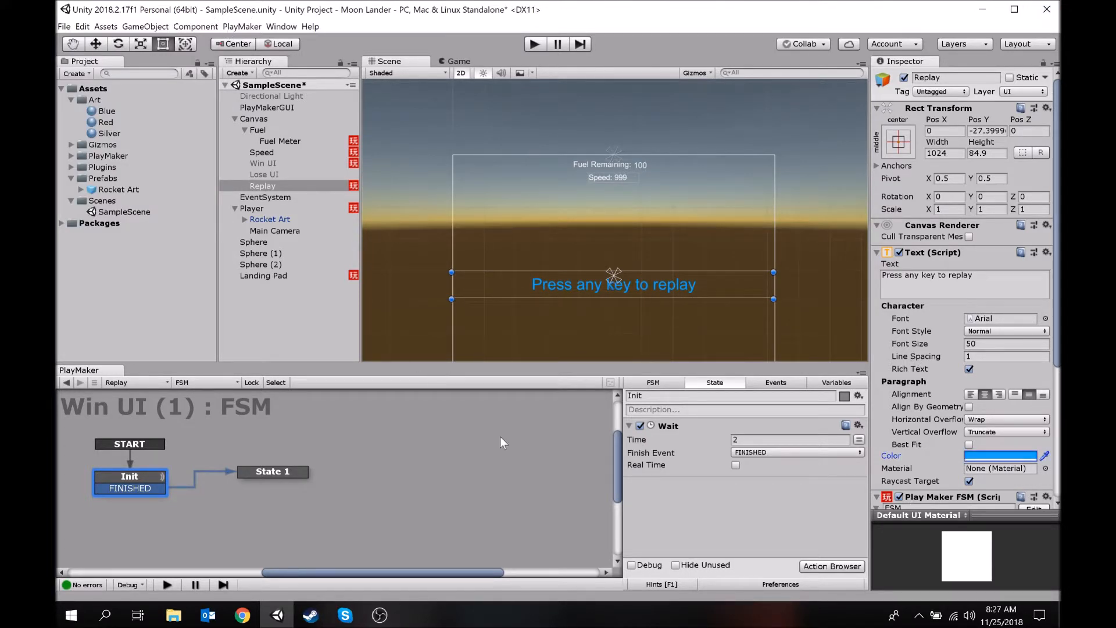
Step: Rename the FSM on the Replay object as Replay
{"action": "left_click", "coordinate": [131, 481]}
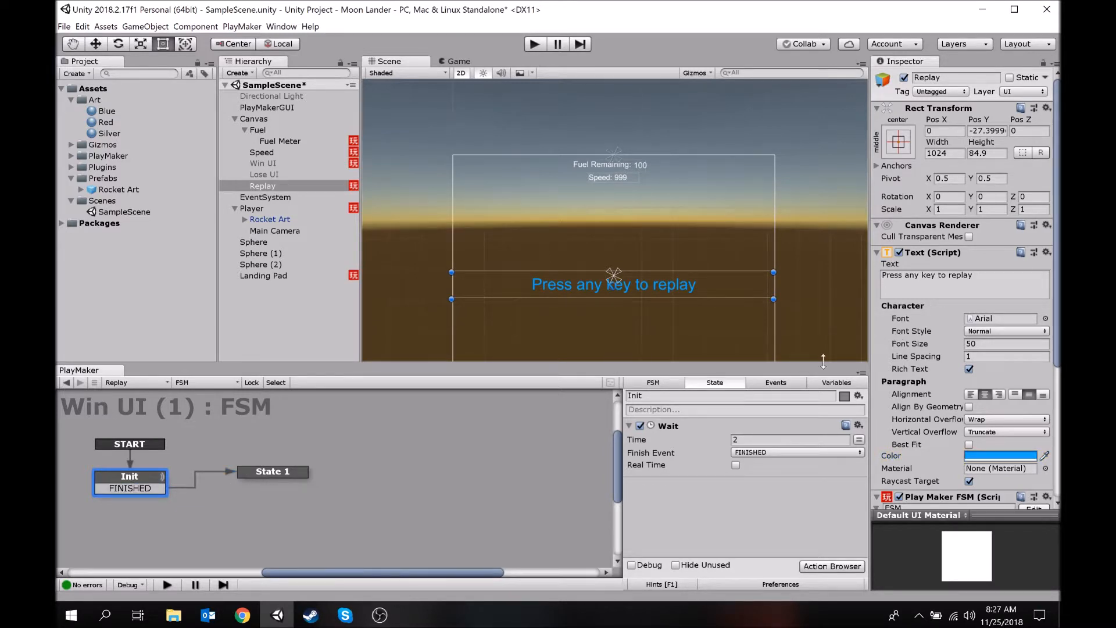
{"action": "left_click", "coordinate": [672, 382]}
{"action": "left_click", "coordinate": [672, 395]}
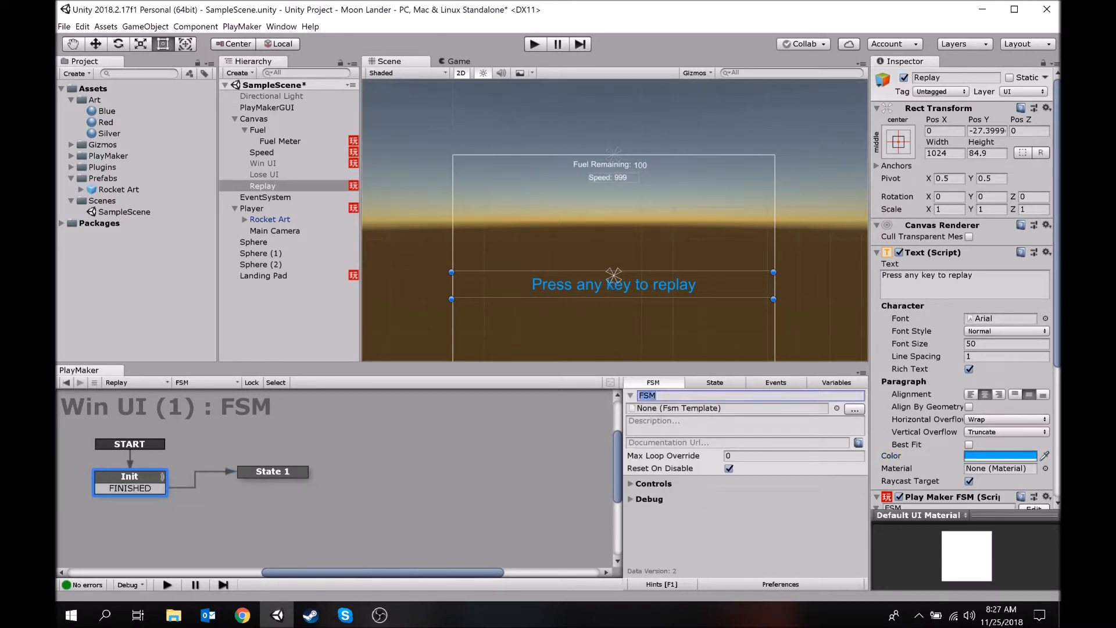
{"action": "type", "text": "Replay"}
{"action": "left_click", "coordinate": [714, 382]}
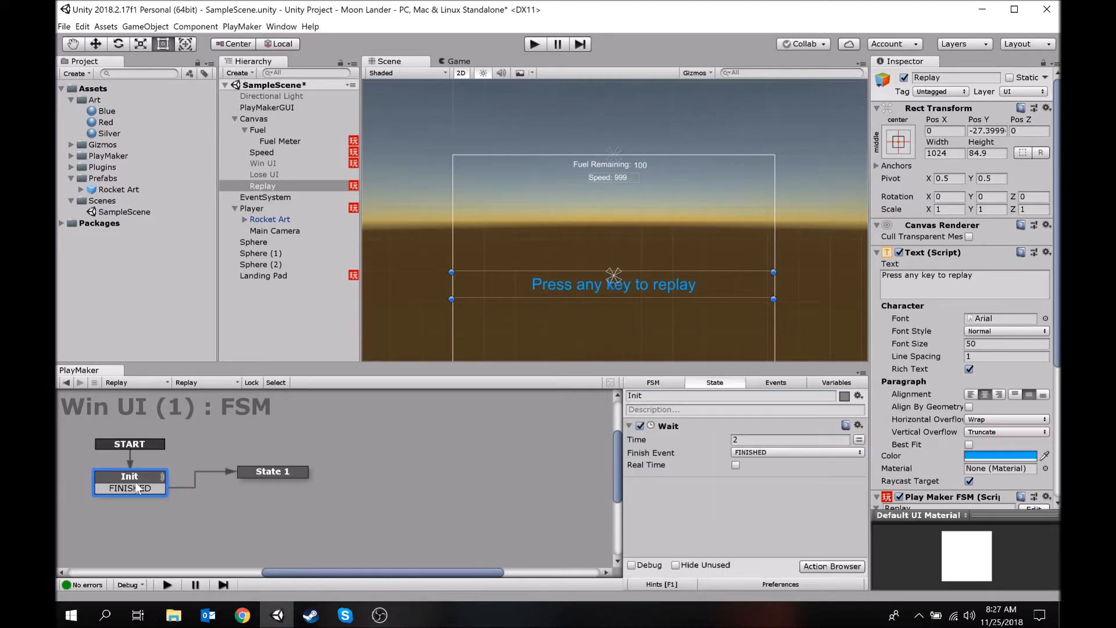
Step: Add an Activate Game Object action to State 1 of the Replay FSM, keeping Use Owner as its game object
{"action": "left_click", "coordinate": [283, 473]}
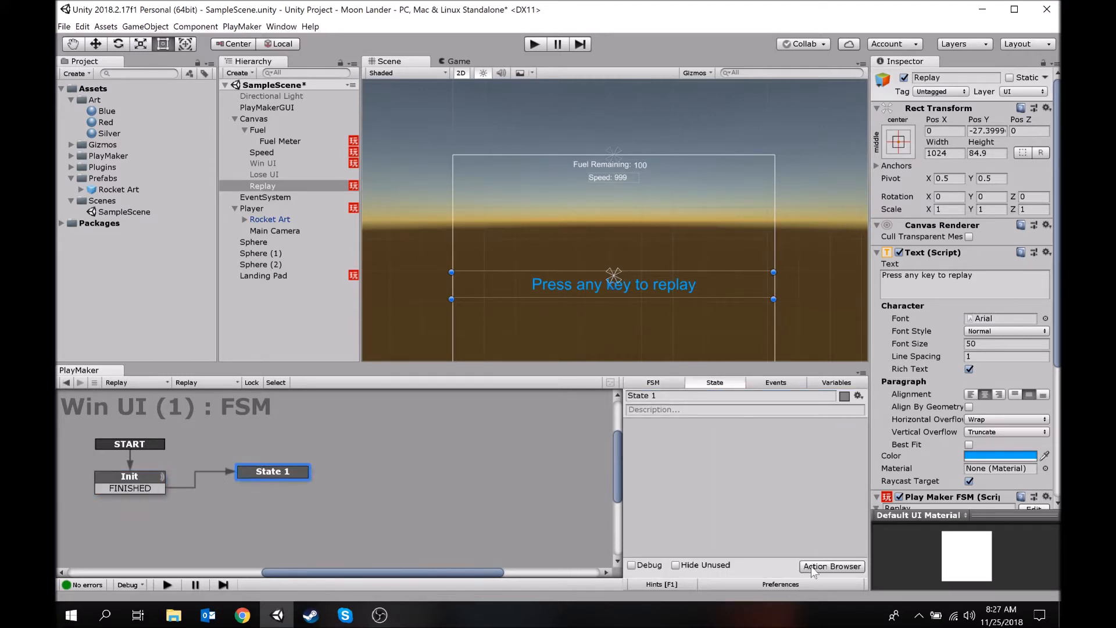
{"action": "left_click", "coordinate": [832, 566]}
{"action": "type", "text": "acti"}
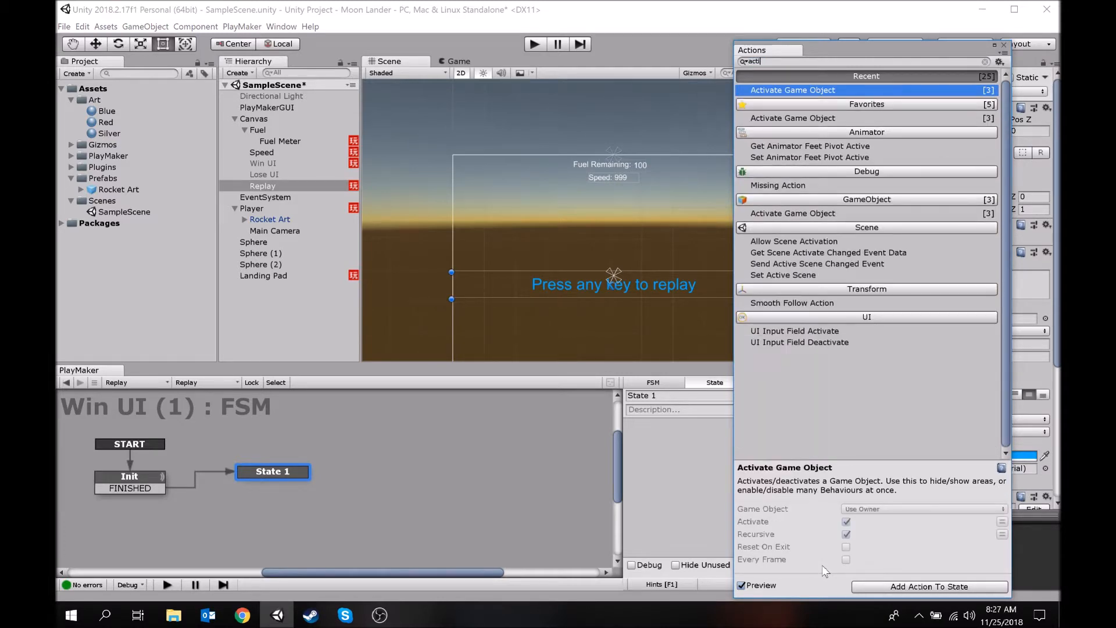
{"action": "key", "text": "Return"}
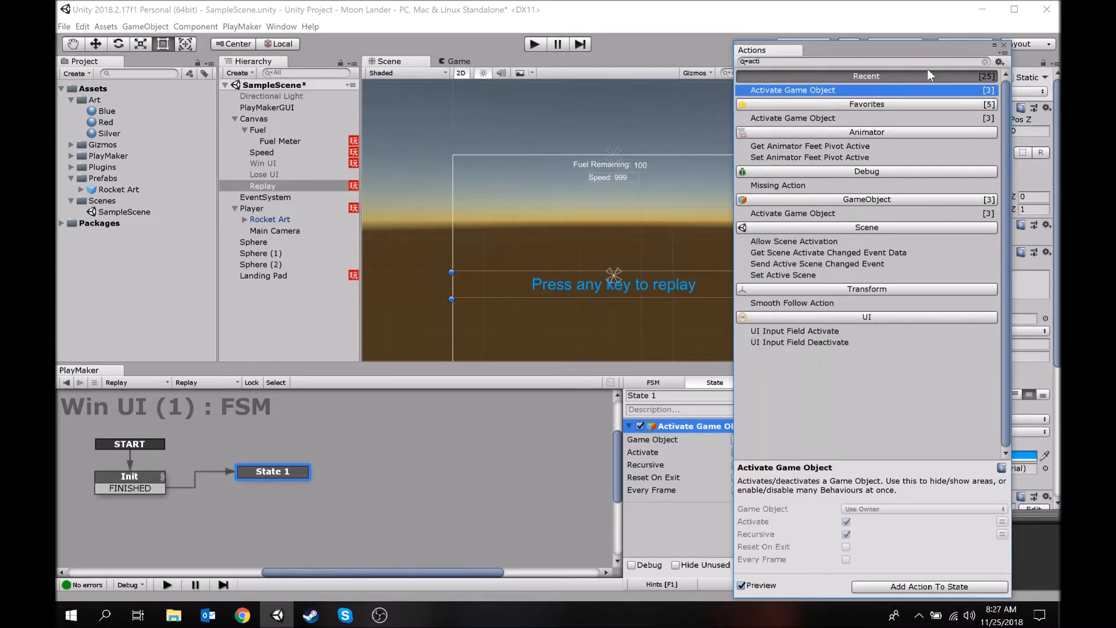
{"action": "left_click", "coordinate": [1005, 45]}
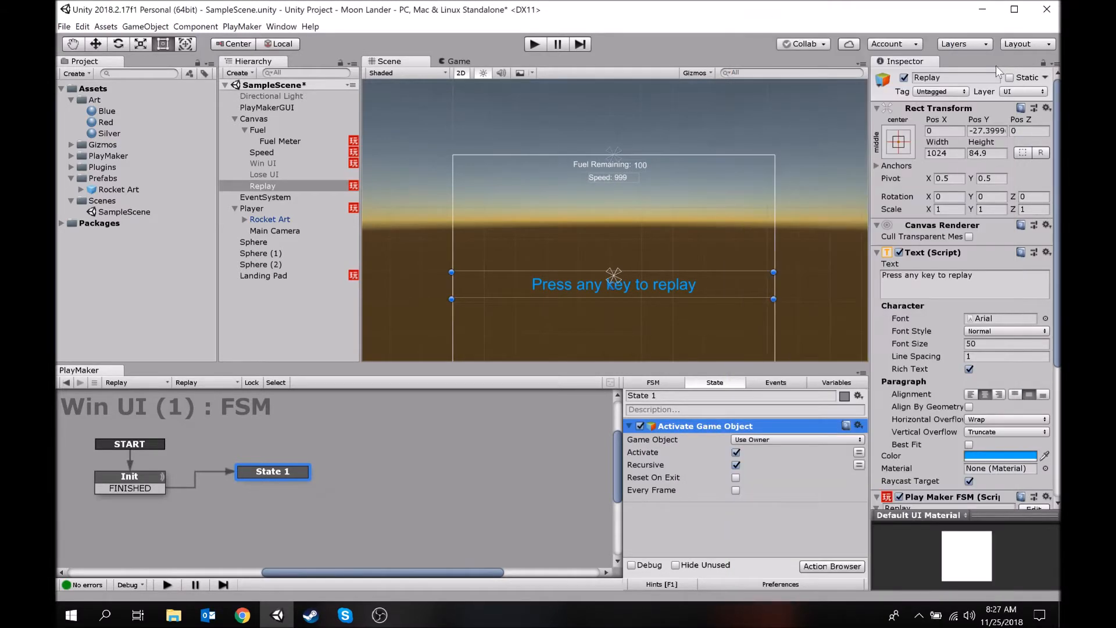
{"action": "left_click", "coordinate": [765, 440]}
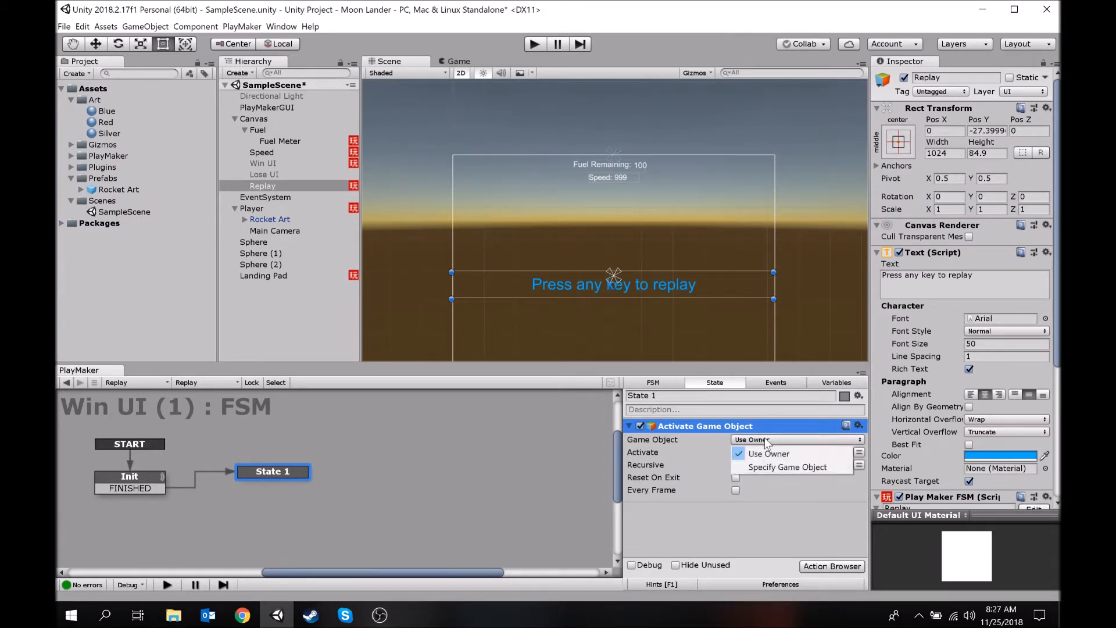
{"action": "left_click", "coordinate": [740, 507]}
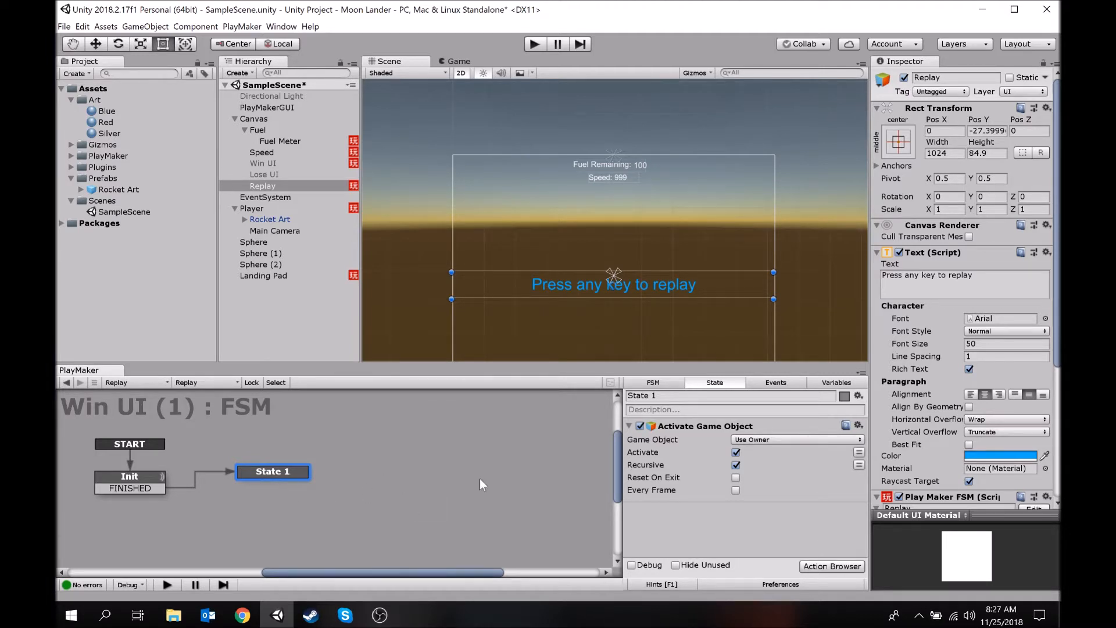
Step: Remove the FSM component from the Replay object
{"action": "left_click", "coordinate": [382, 490]}
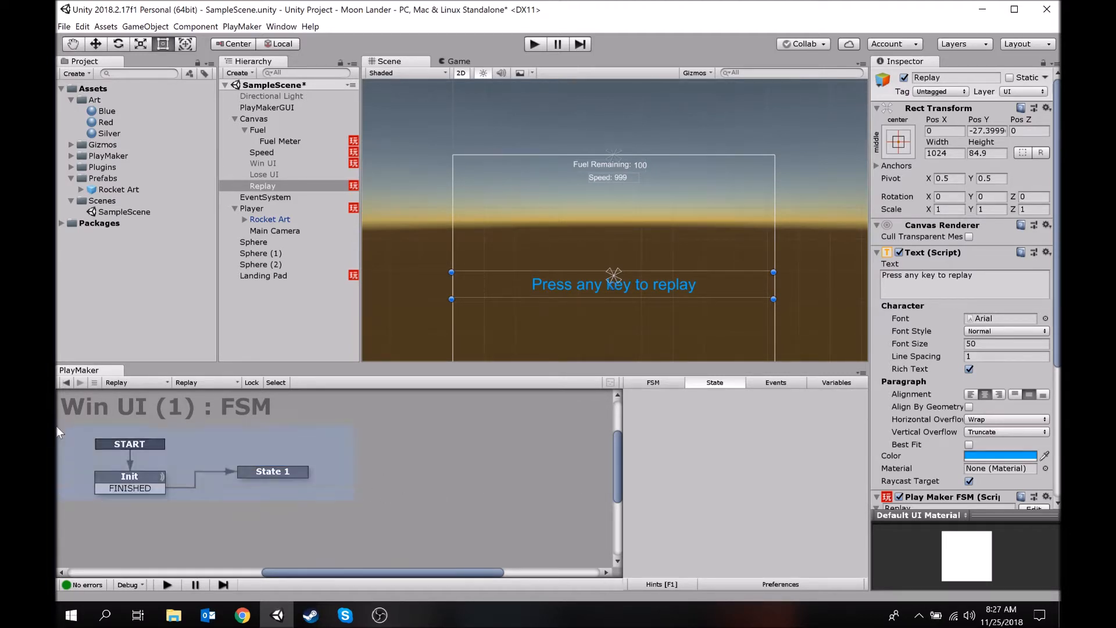
{"action": "right_click", "coordinate": [418, 468]}
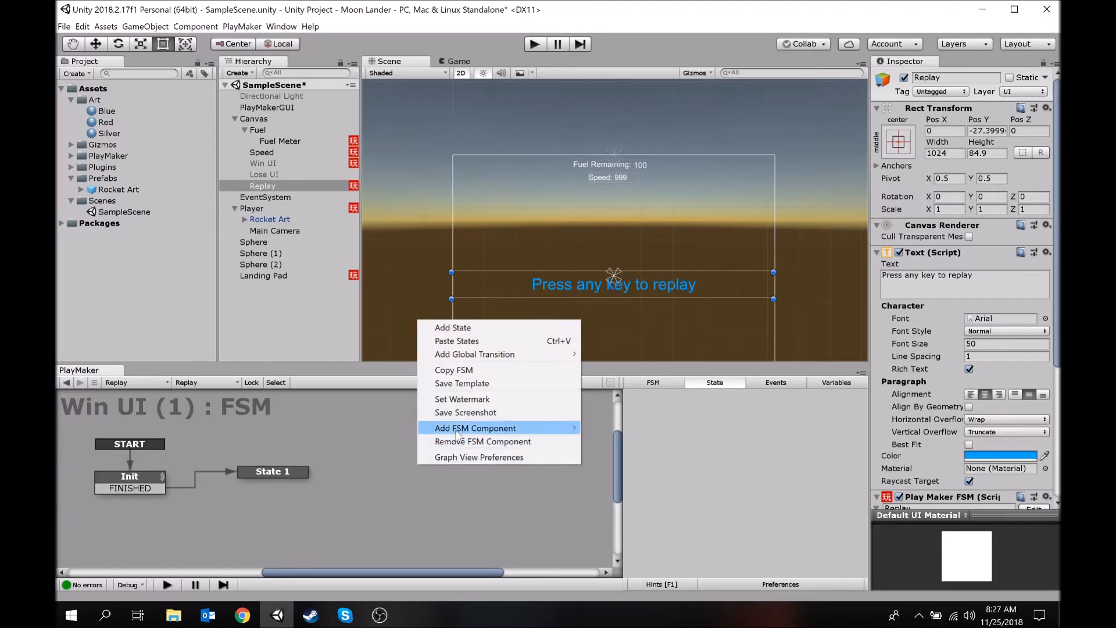
{"action": "left_click", "coordinate": [367, 493]}
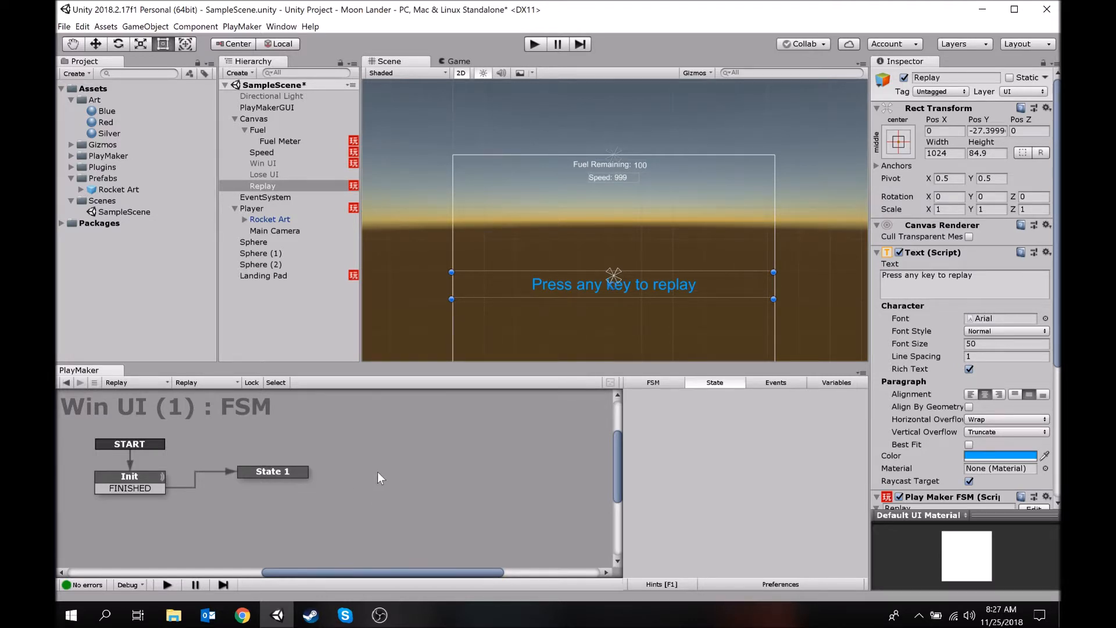
{"action": "right_click", "coordinate": [377, 472]}
{"action": "left_click", "coordinate": [421, 449]}
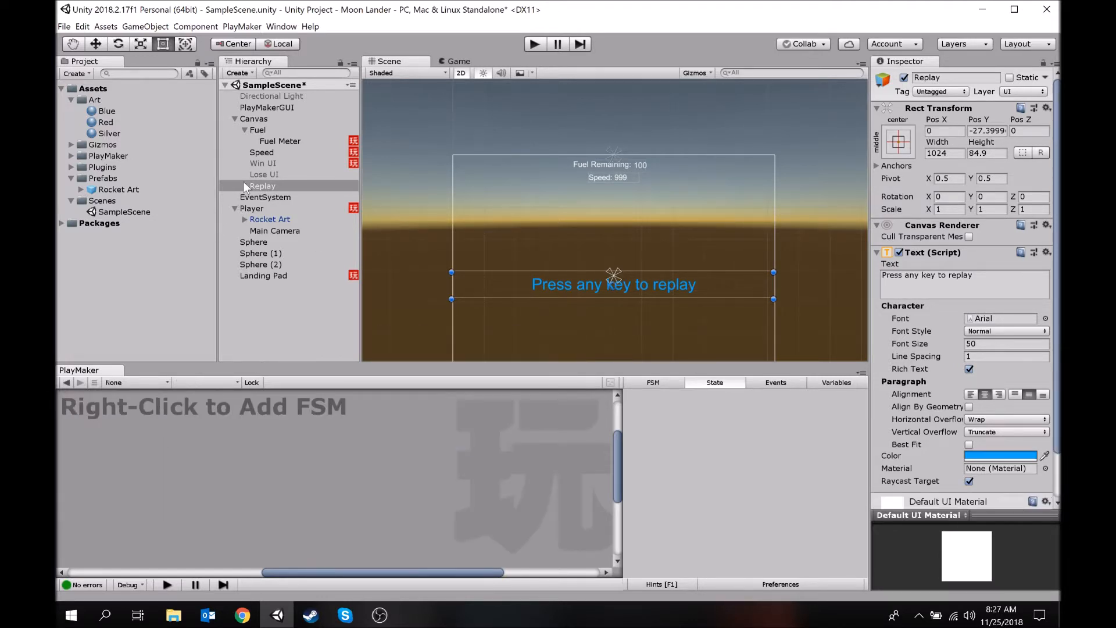
Step: Examine the Init and State 1 states of the Win UI FSM and how they are connected
{"action": "left_click", "coordinate": [251, 165]}
{"action": "left_click", "coordinate": [211, 485]}
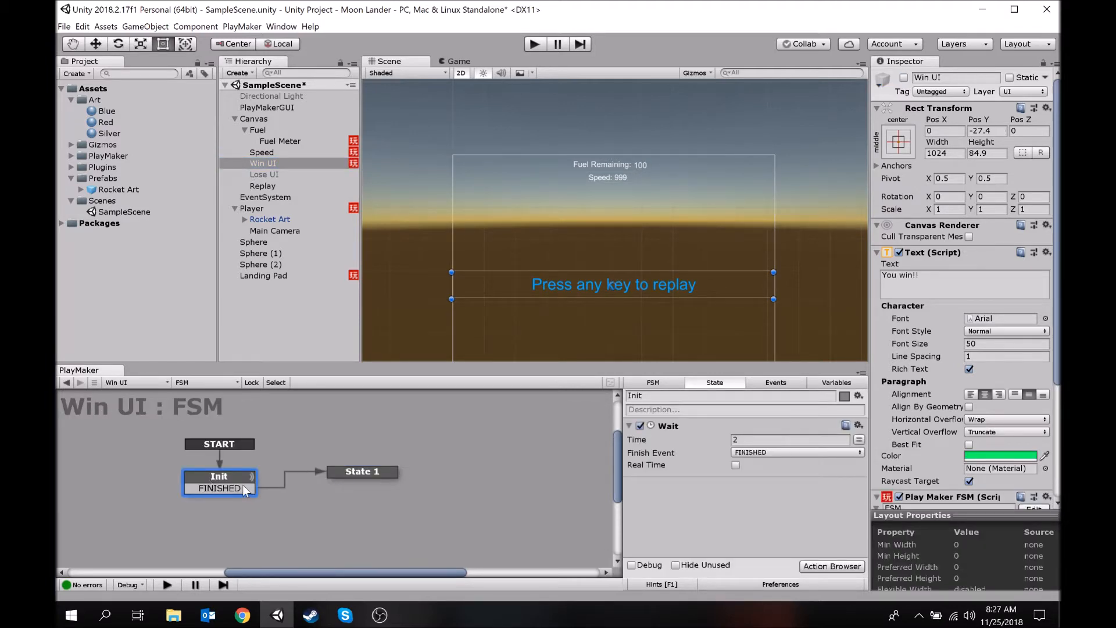
{"action": "left_click", "coordinate": [385, 474]}
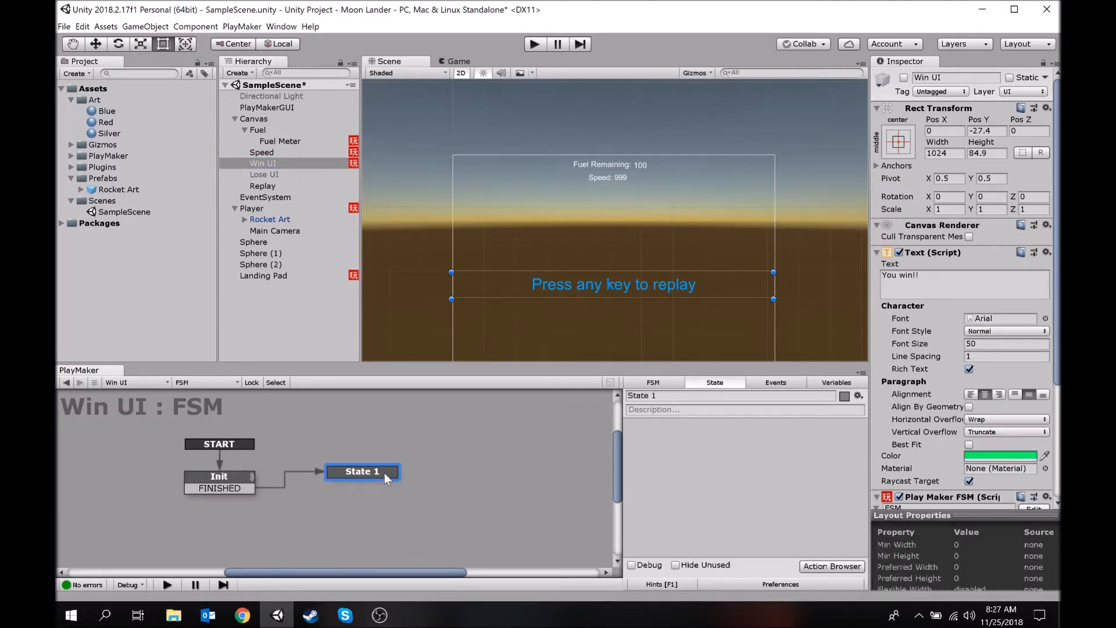
{"action": "left_click", "coordinate": [232, 486]}
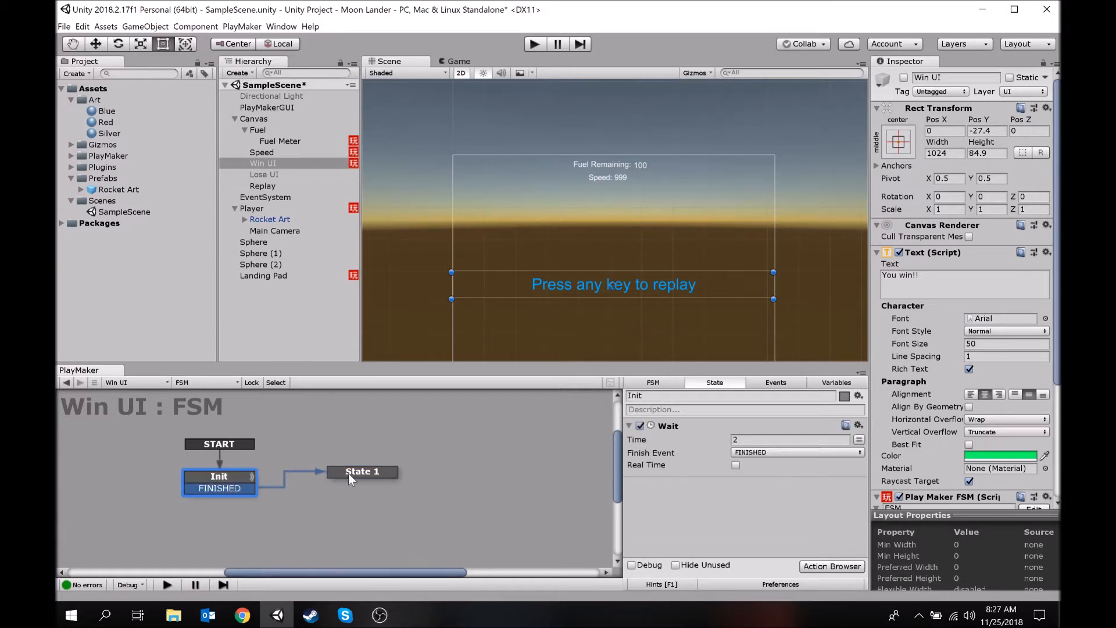
{"action": "left_click", "coordinate": [358, 475]}
{"action": "left_click", "coordinate": [224, 478]}
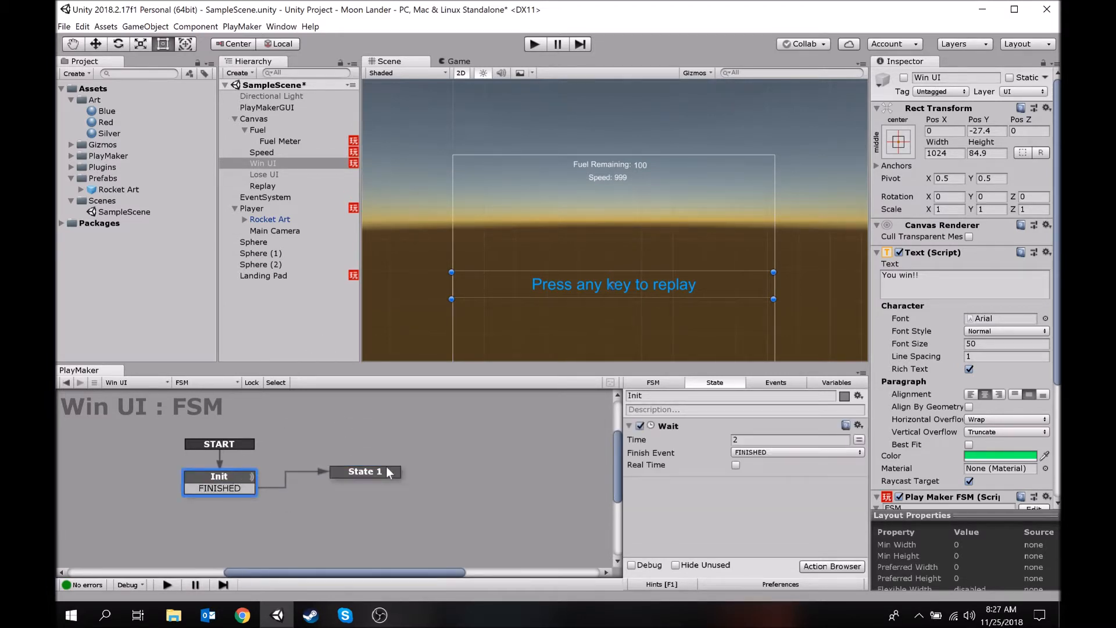
{"action": "left_click", "coordinate": [379, 475]}
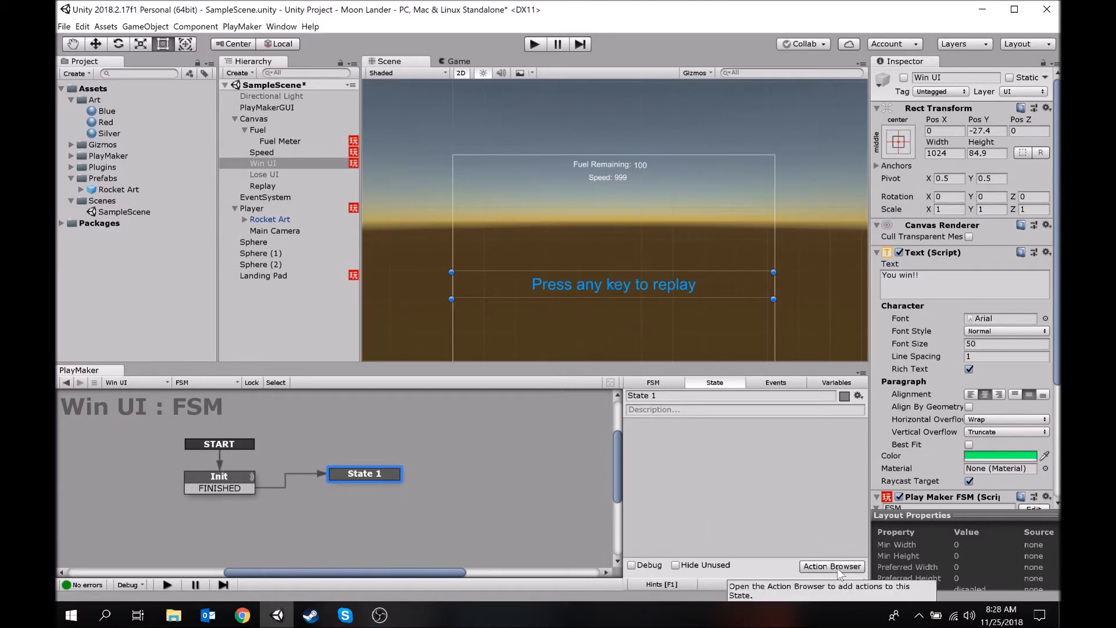
{"action": "left_click", "coordinate": [279, 176]}
{"action": "left_click", "coordinate": [273, 164]}
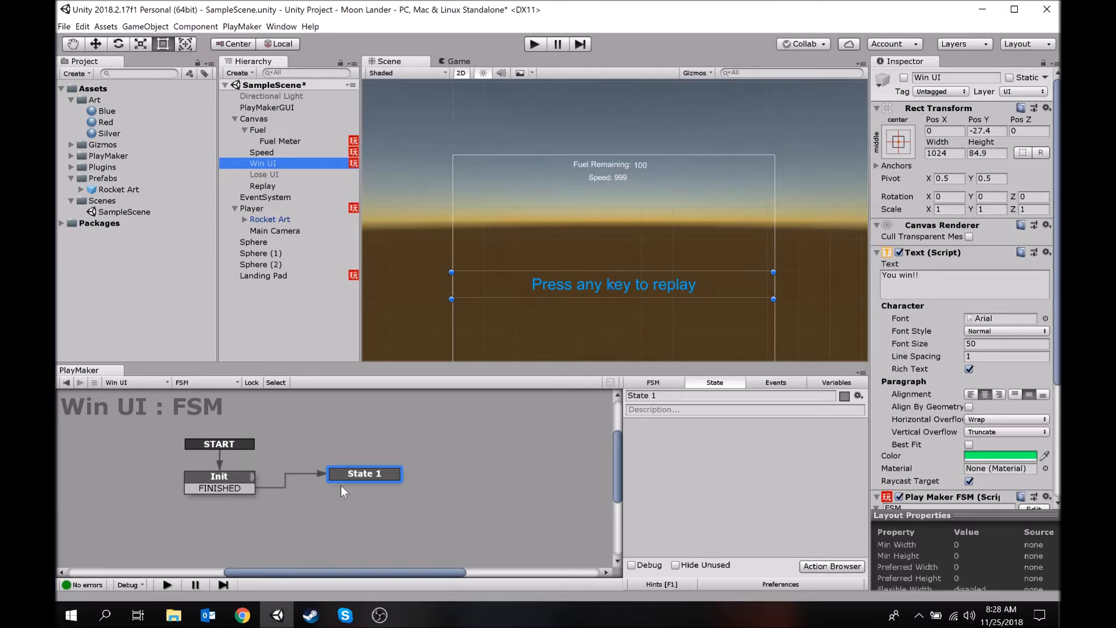
{"action": "left_click", "coordinate": [198, 485]}
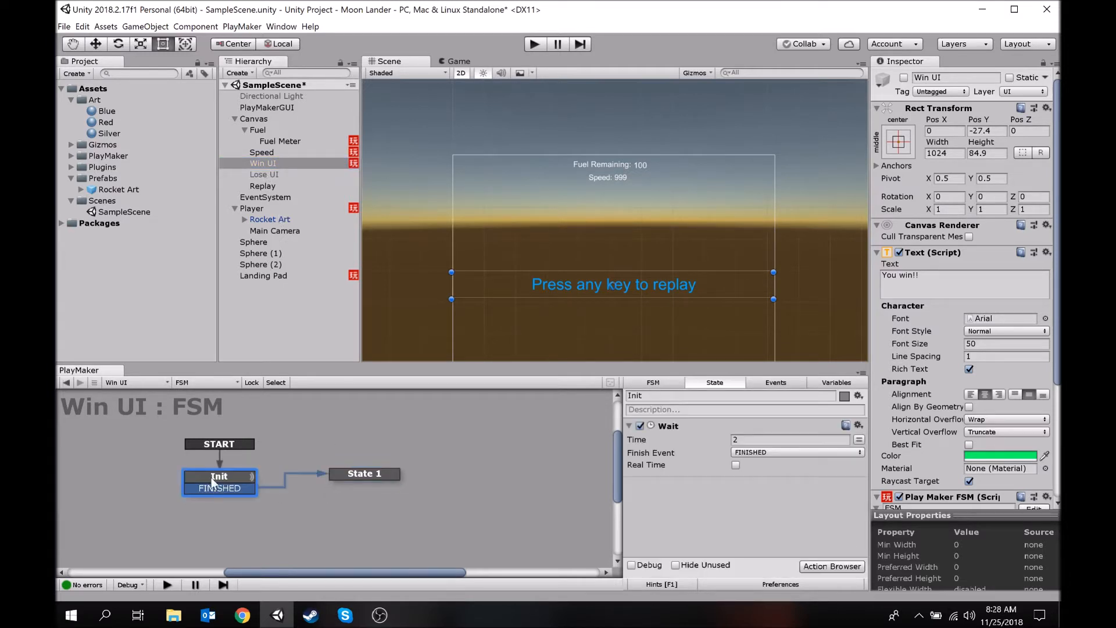
Step: Add an Activate Game Object action to State 1 of the Win UI FSM, with Replay as the specified game object
{"action": "left_click", "coordinate": [386, 477]}
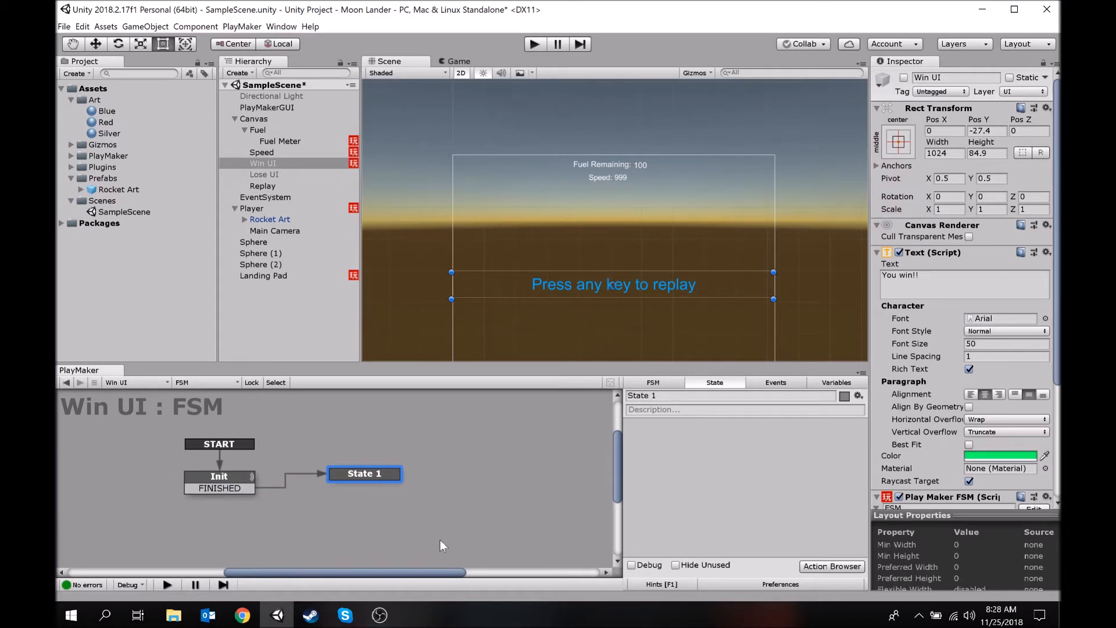
{"action": "left_click", "coordinate": [832, 567]}
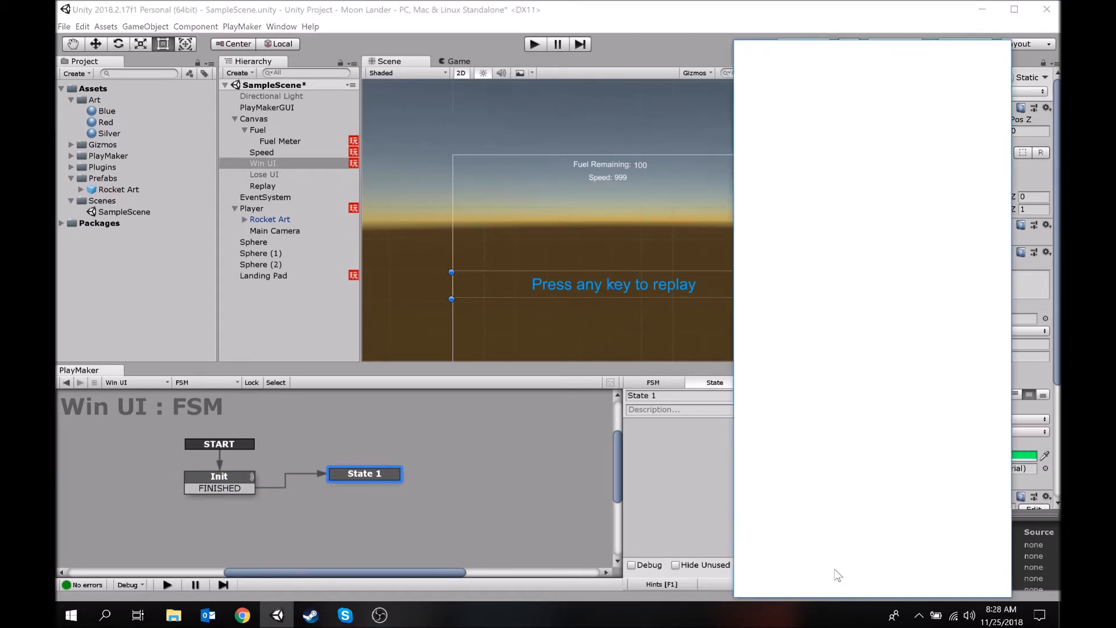
{"action": "key", "text": "Return"}
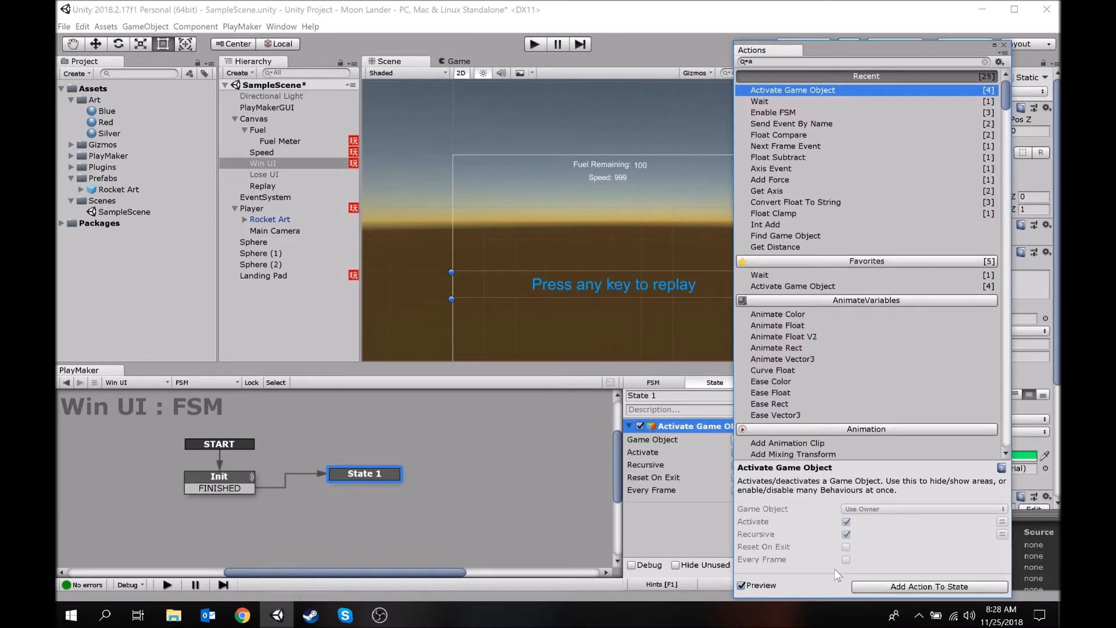
{"action": "left_click", "coordinate": [1003, 45]}
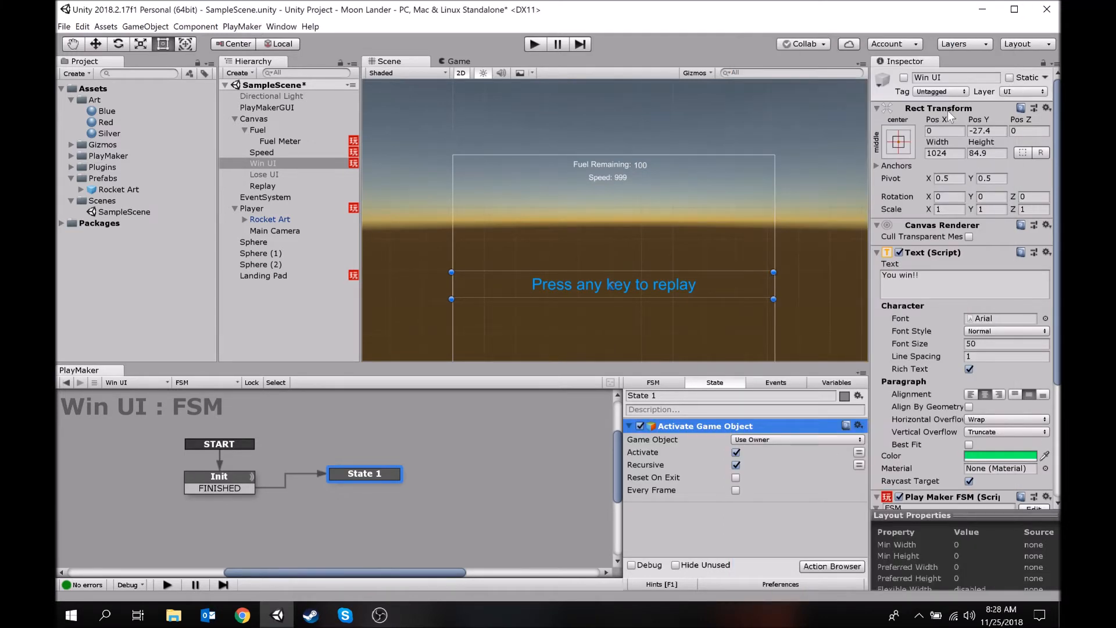
{"action": "left_click", "coordinate": [797, 439]}
{"action": "left_click", "coordinate": [783, 464]}
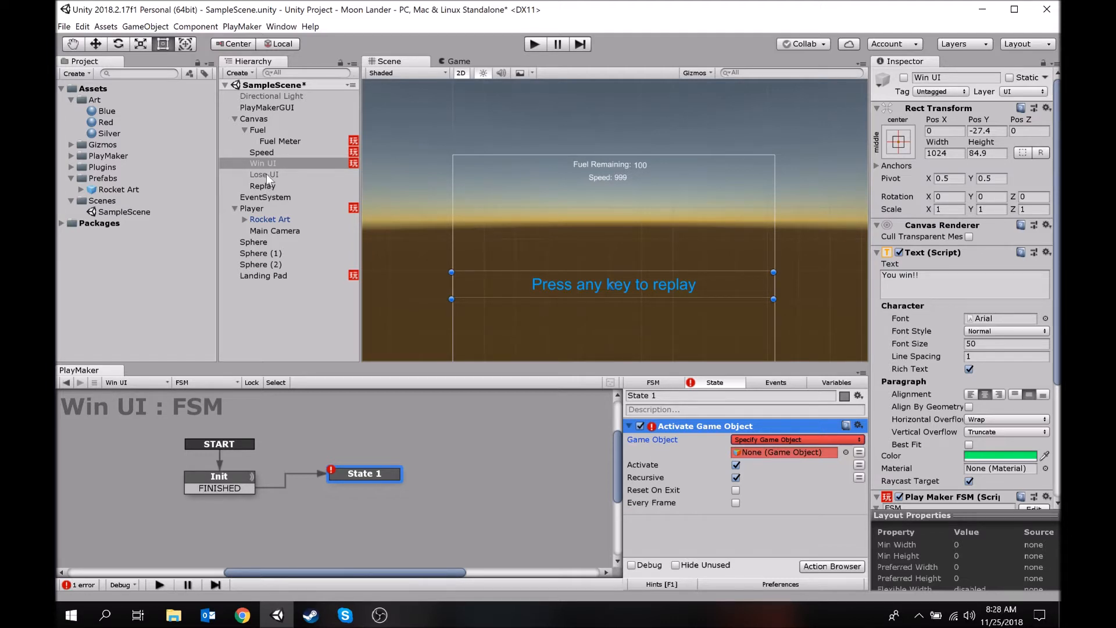
{"action": "left_click_drag", "start_coordinate": [265, 185], "coordinate": [783, 456]}
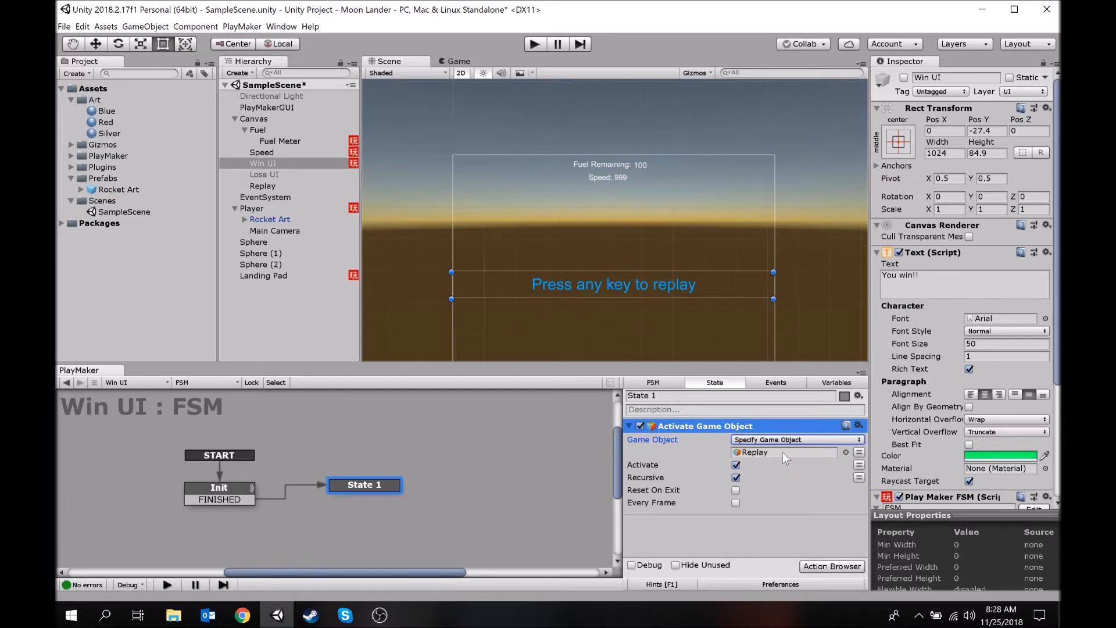
Step: Turn off Recursive in the Activate Game Object action, keeping Activate on, and switch the scene to the Move tool
{"action": "left_click", "coordinate": [736, 465]}
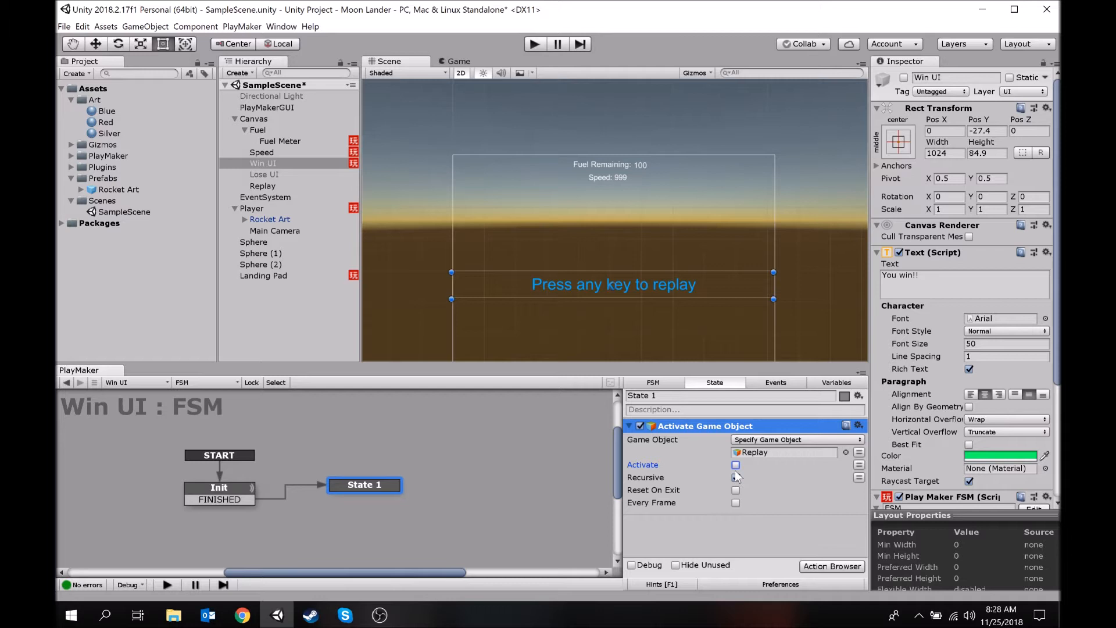
{"action": "left_click", "coordinate": [737, 472]}
{"action": "left_click", "coordinate": [736, 465]}
{"action": "left_click", "coordinate": [736, 476]}
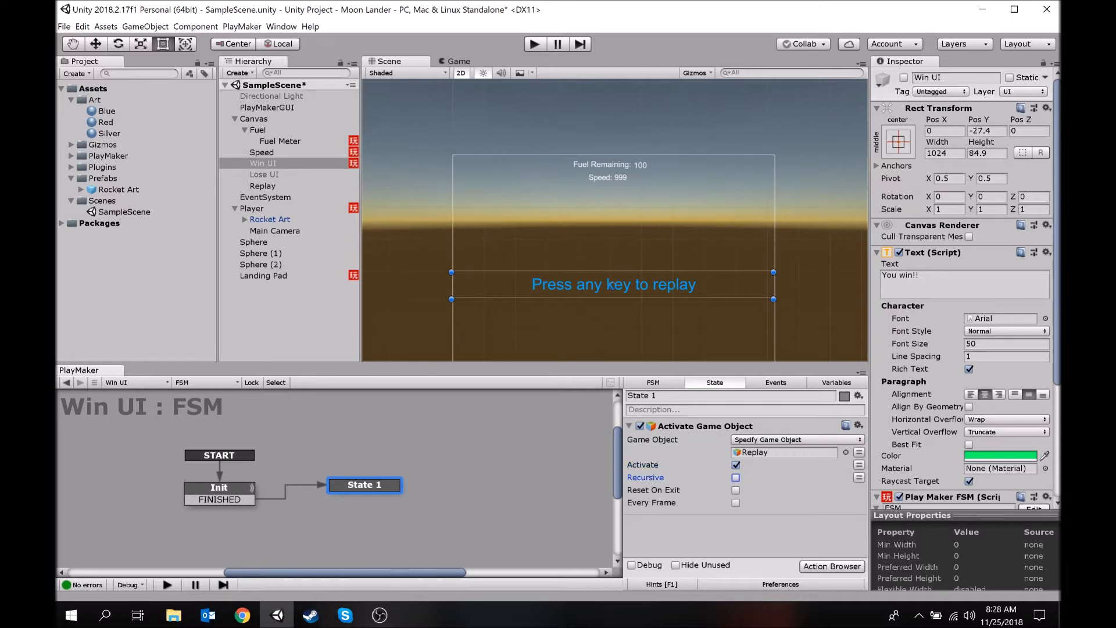
{"action": "left_click", "coordinate": [97, 44]}
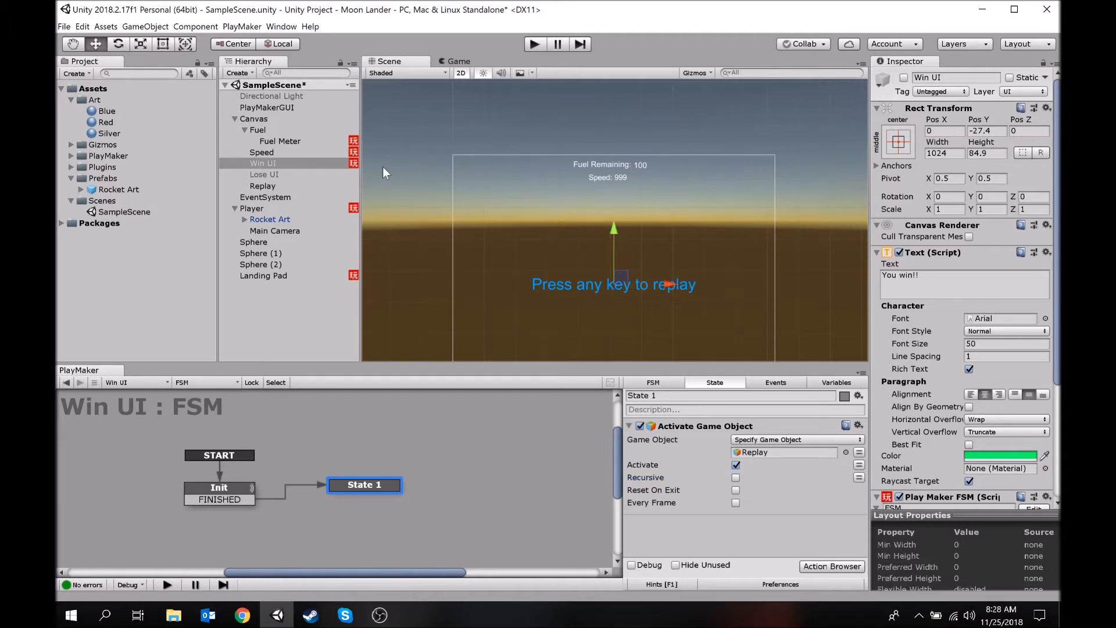
{"action": "left_click_drag", "start_coordinate": [615, 230], "coordinate": [615, 236]}
{"action": "left_click", "coordinate": [82, 28]}
{"action": "left_click", "coordinate": [85, 39]}
Step: Move the Replay text straight down to a Pos Y of about -130 and enable the Win UI object to compare their placement
{"action": "left_click", "coordinate": [277, 186]}
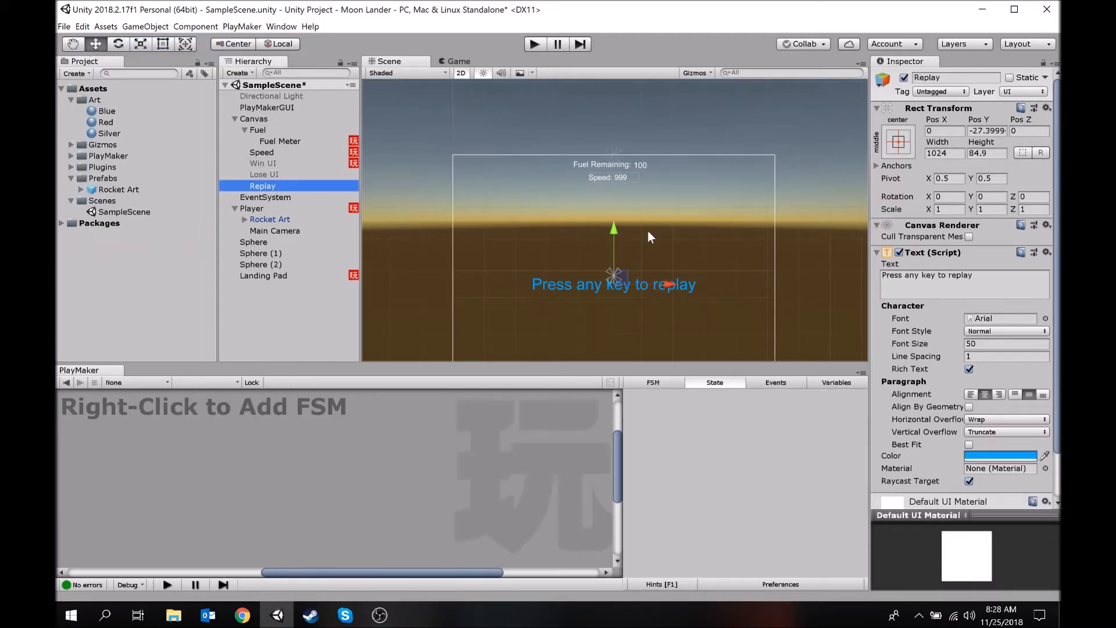
{"action": "left_click_drag", "start_coordinate": [614, 230], "coordinate": [615, 259]}
{"action": "left_click", "coordinate": [273, 165]}
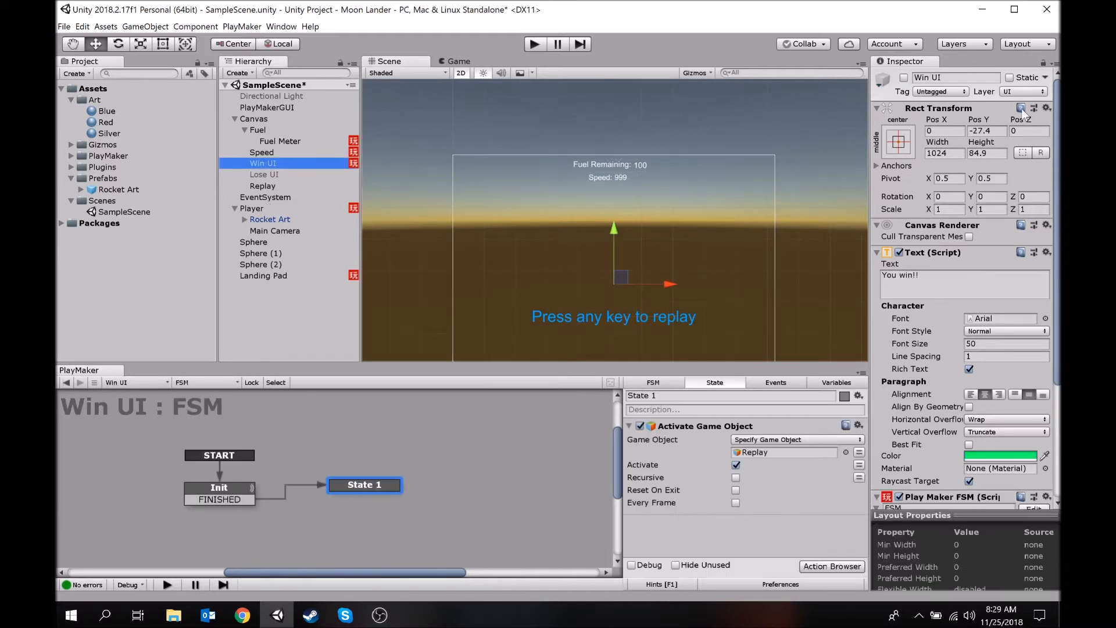
{"action": "left_click", "coordinate": [904, 78]}
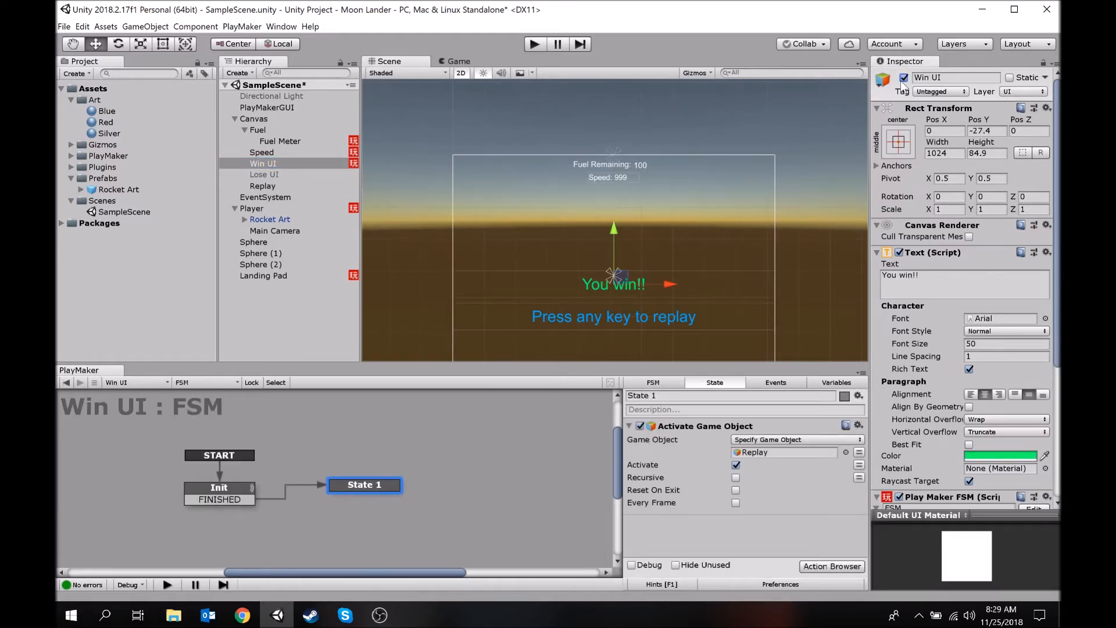
{"action": "left_click", "coordinate": [273, 186]}
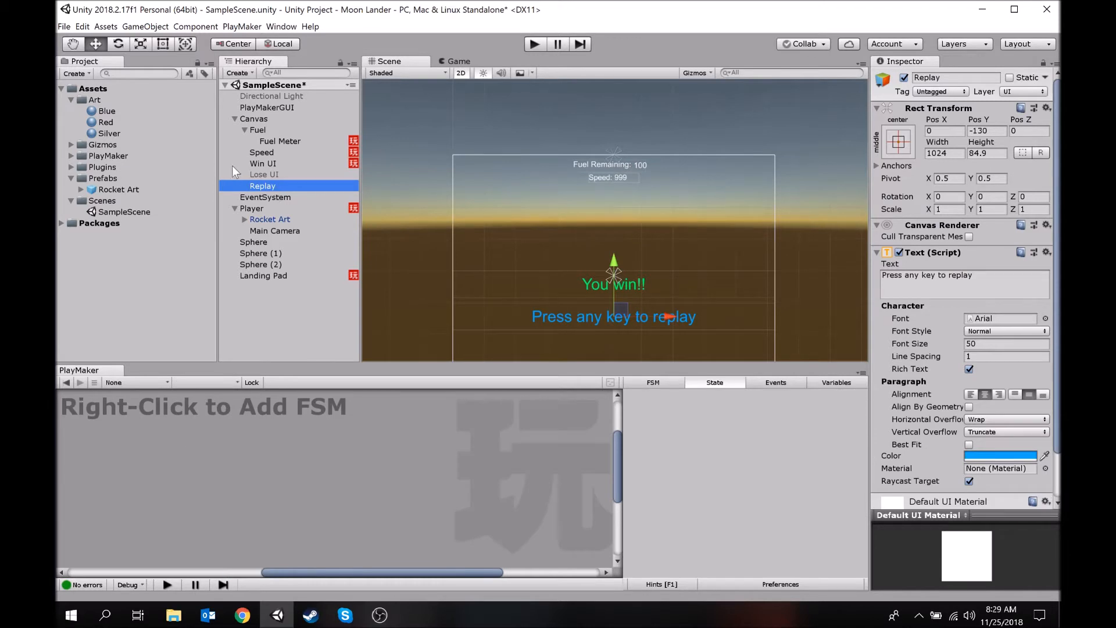
Step: Rename State 1 of the Win UI FSM as Activate Replay
{"action": "left_click", "coordinate": [259, 163]}
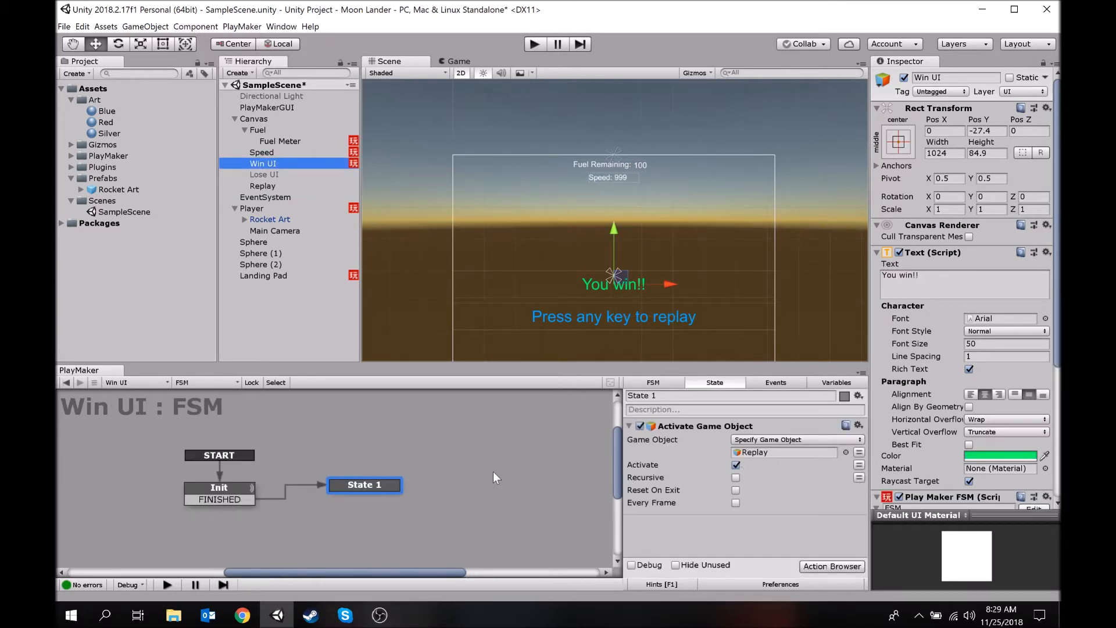
{"action": "left_click", "coordinate": [731, 395]}
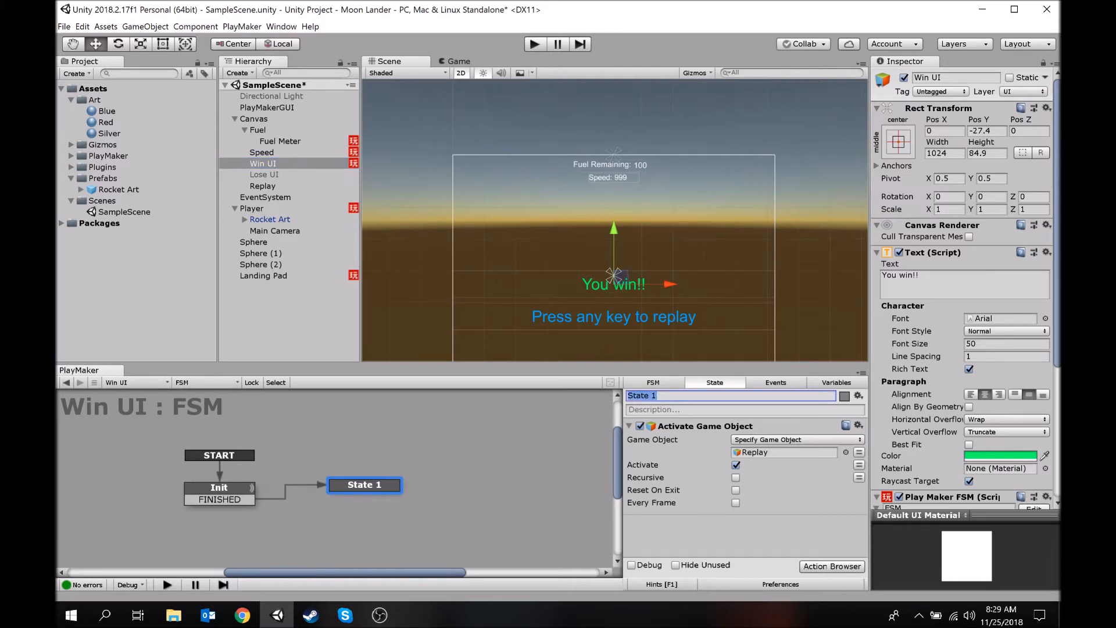
{"action": "type", "text": "Activate Replay"}
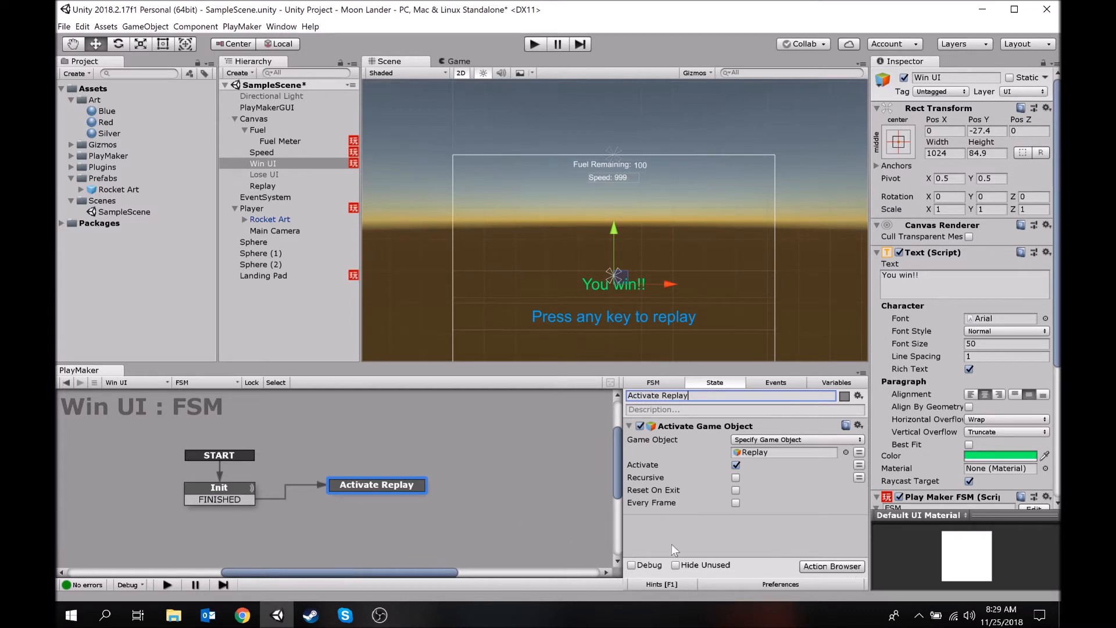
Step: Add a new state beside Activate Replay in the Win UI FSM and start its name with "Repla"
{"action": "right_click", "coordinate": [490, 486]}
{"action": "left_click", "coordinate": [531, 350]}
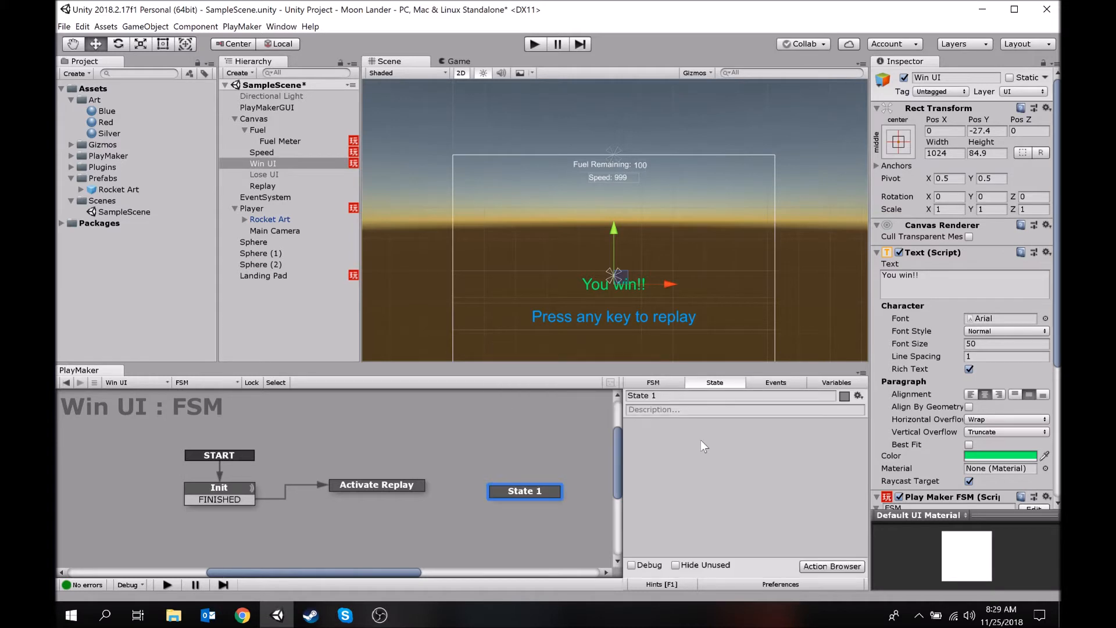
{"action": "left_click", "coordinate": [689, 395]}
{"action": "type", "text": "Repla"}
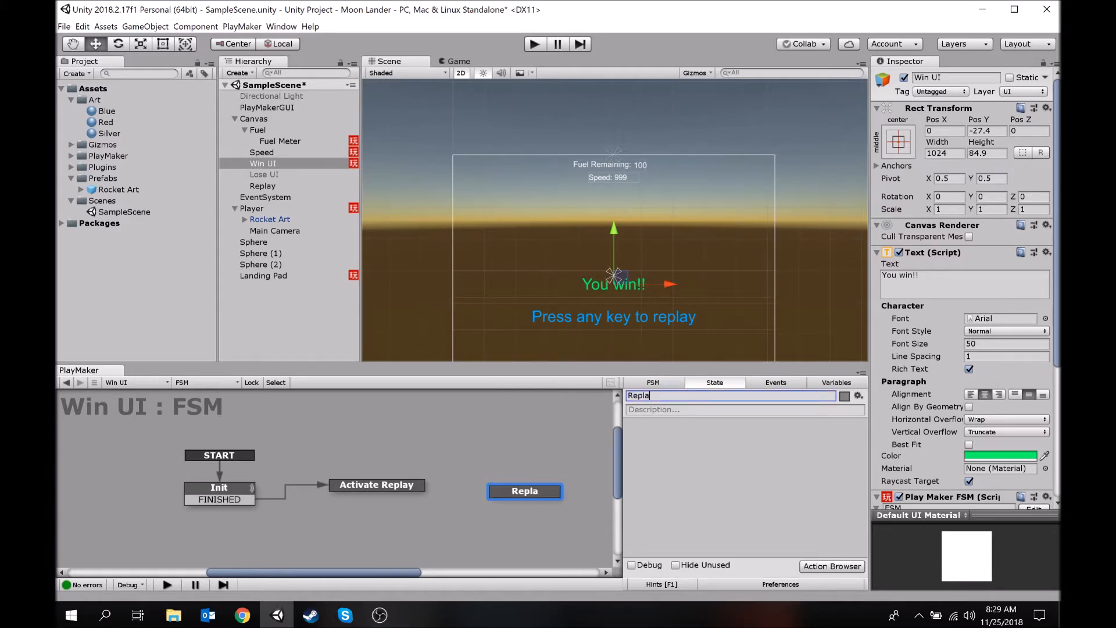